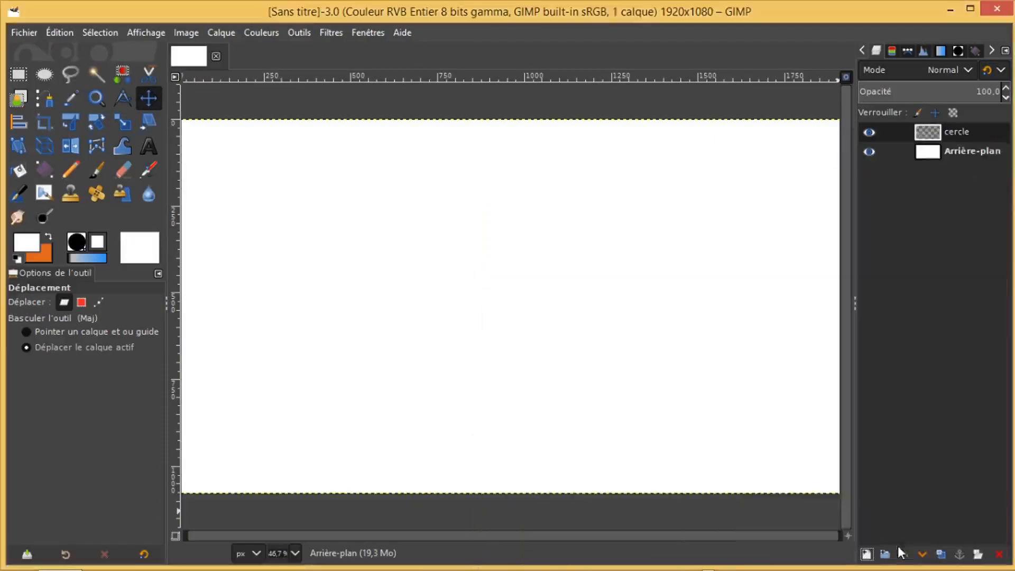
Paste the Yourteco logo and scale it up proportionally until it spans most of the canvas width.
left_click(899, 546)
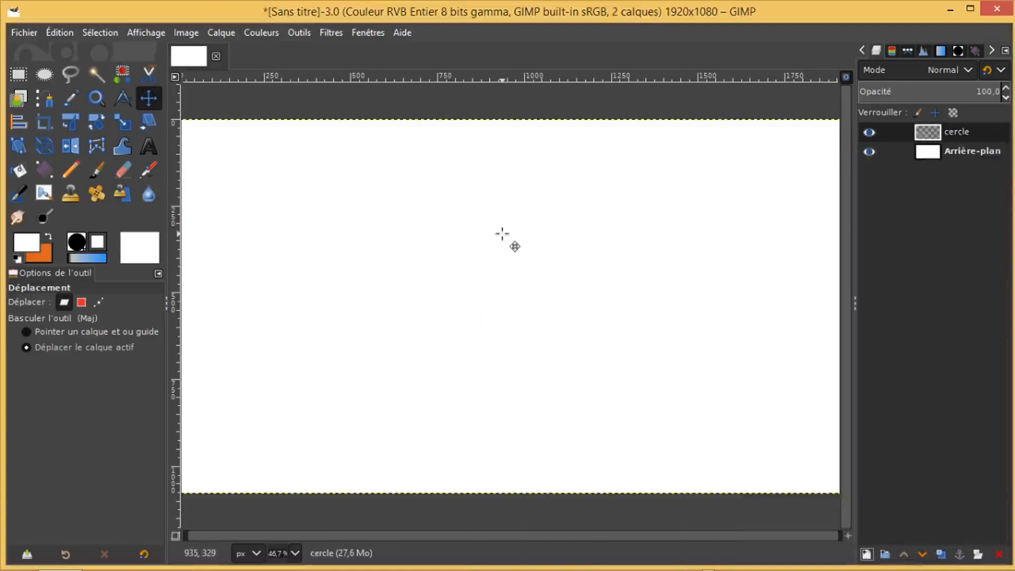
key("ctrl+v")
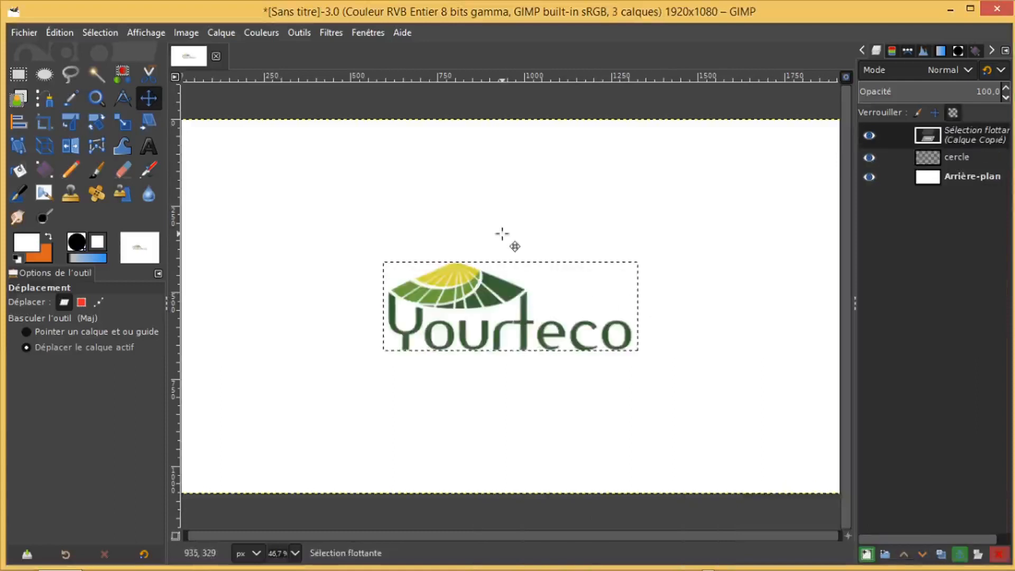
left_click(121, 121)
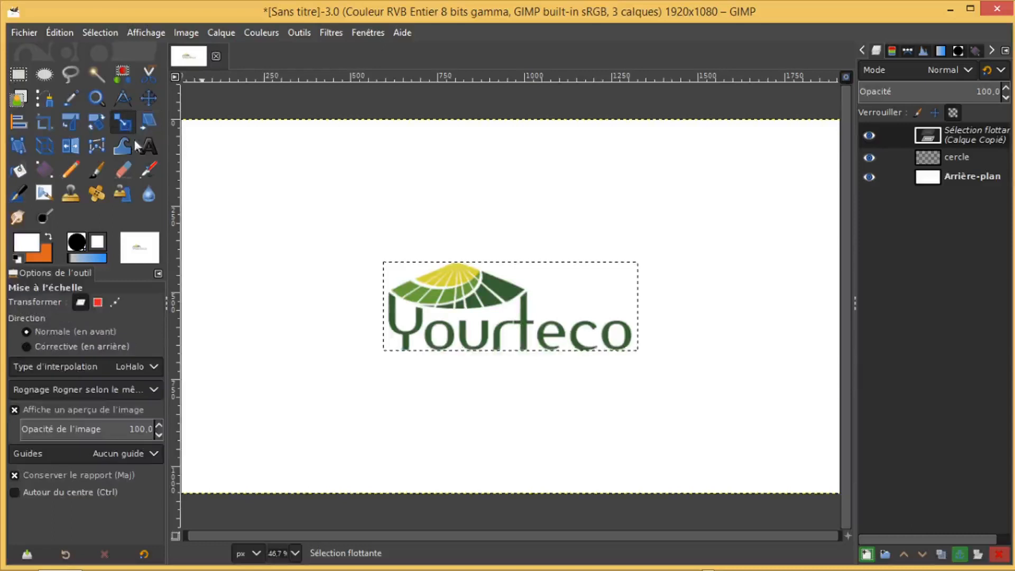
left_click_drag(387, 271, 239, 181)
left_click_drag(639, 352, 748, 393)
left_click(790, 184)
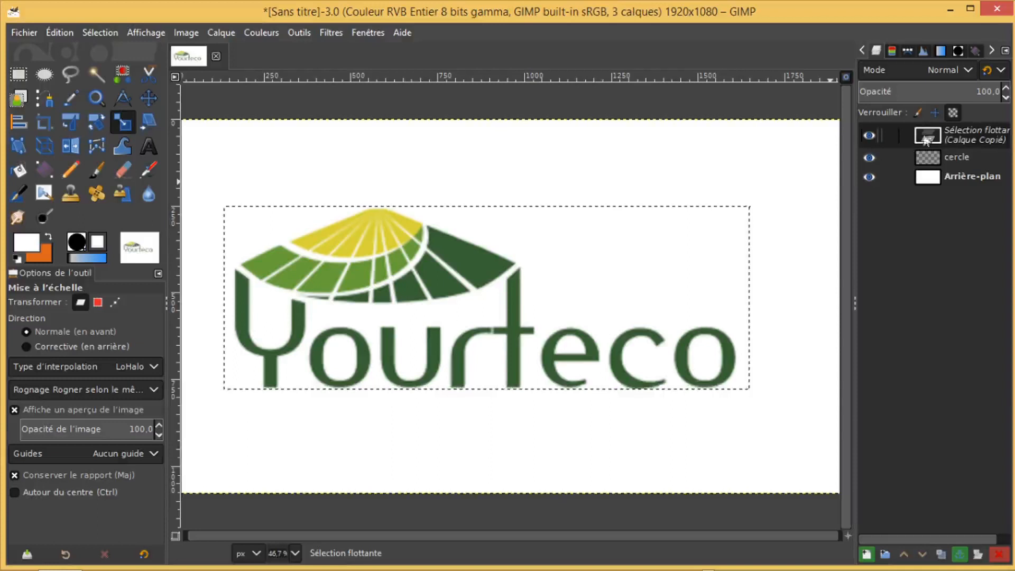
Anchor the floating logo selection onto the cercle layer.
left_click(929, 160)
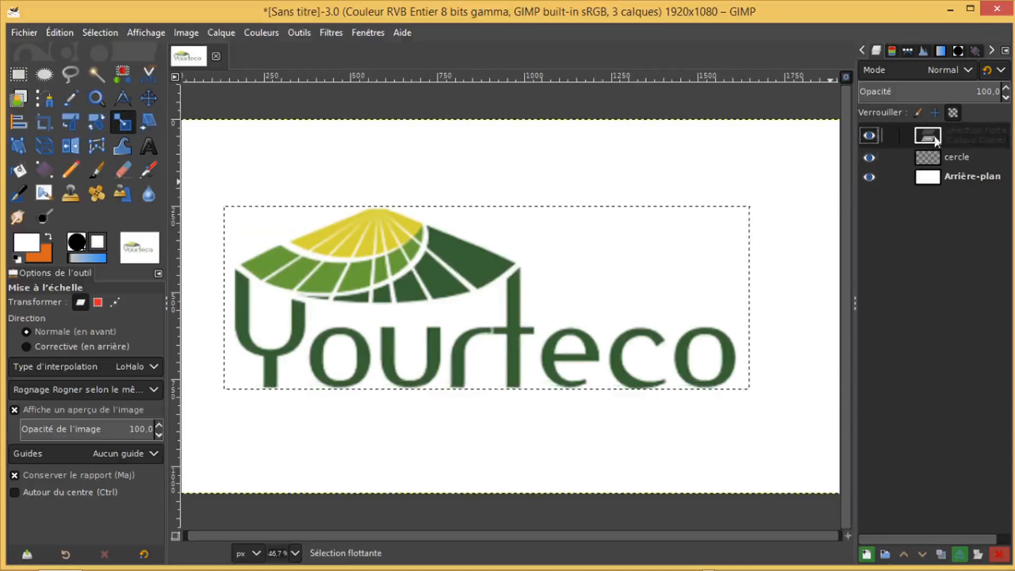
right_click(930, 135)
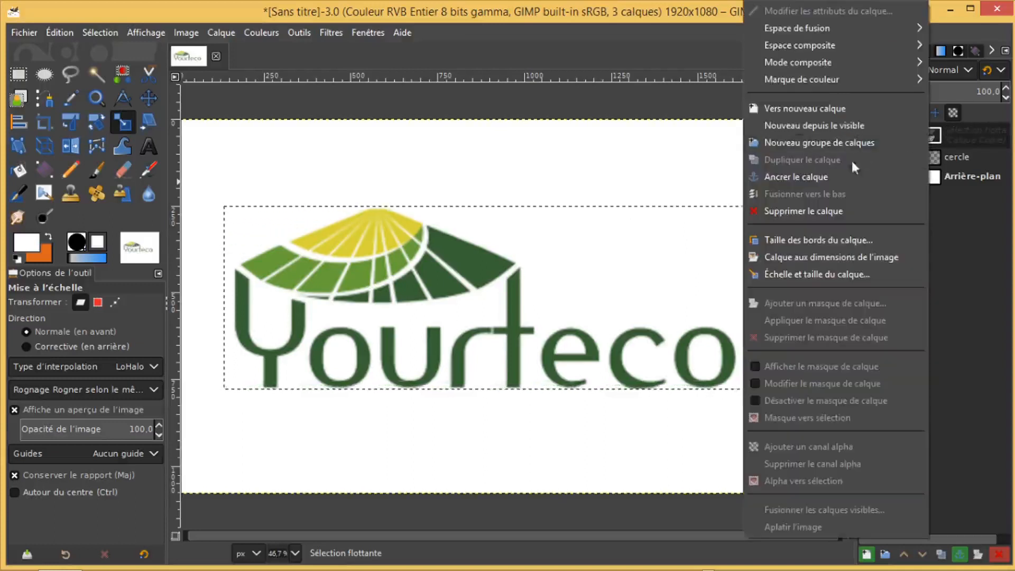
left_click(832, 177)
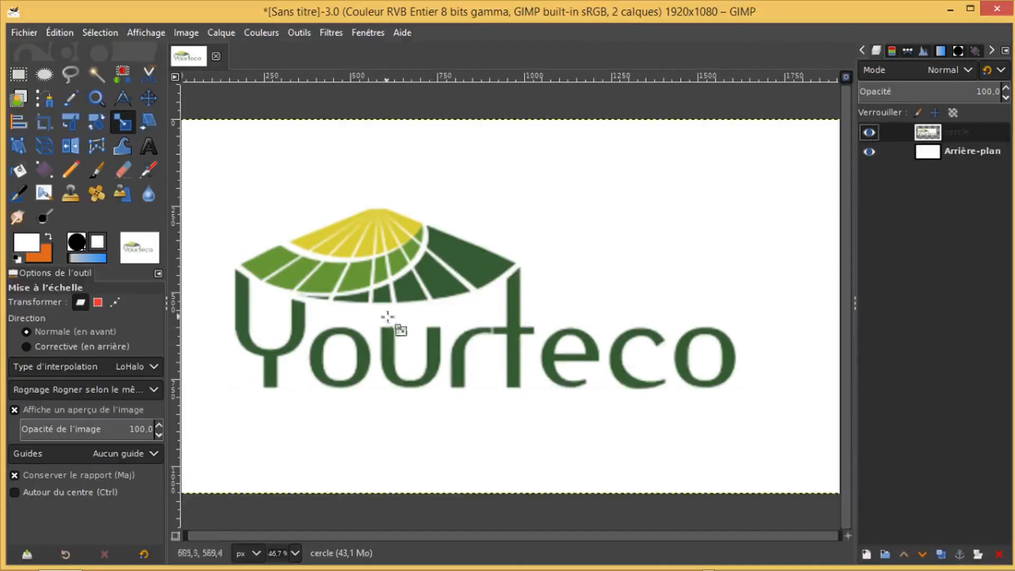
Paint straight white Paintbrush segments along the curved edge where the yellow and light green roof sections touch, up to the yellow section's right corner.
left_click(96, 98)
left_click(420, 265)
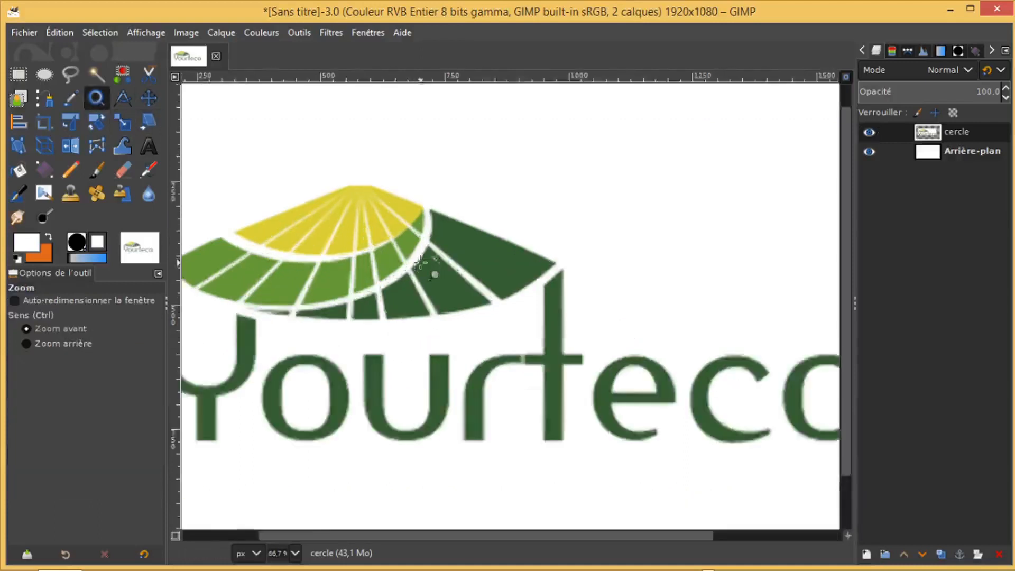
left_click(417, 263)
left_click(407, 263)
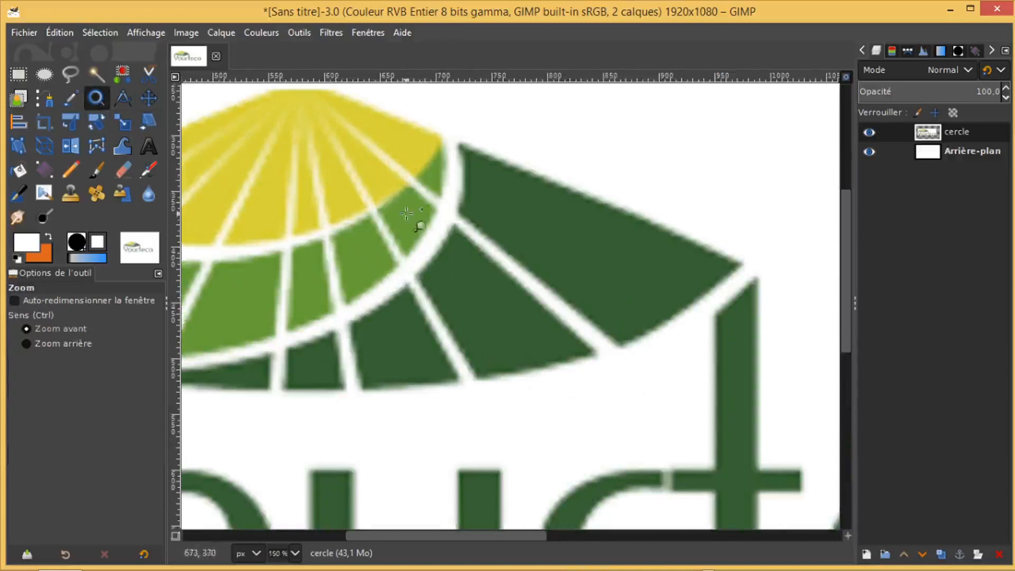
left_click(97, 168)
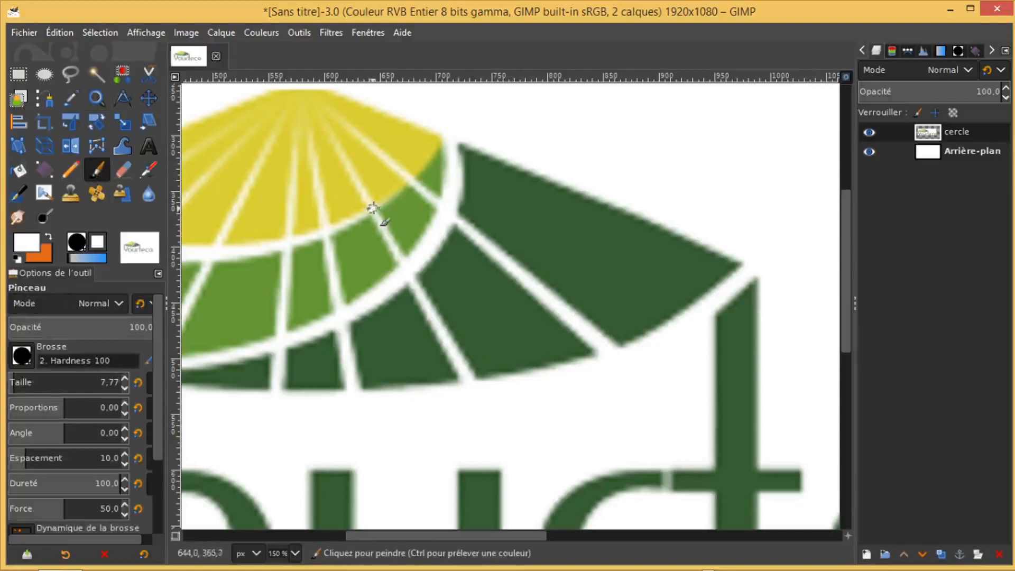
left_click(373, 209)
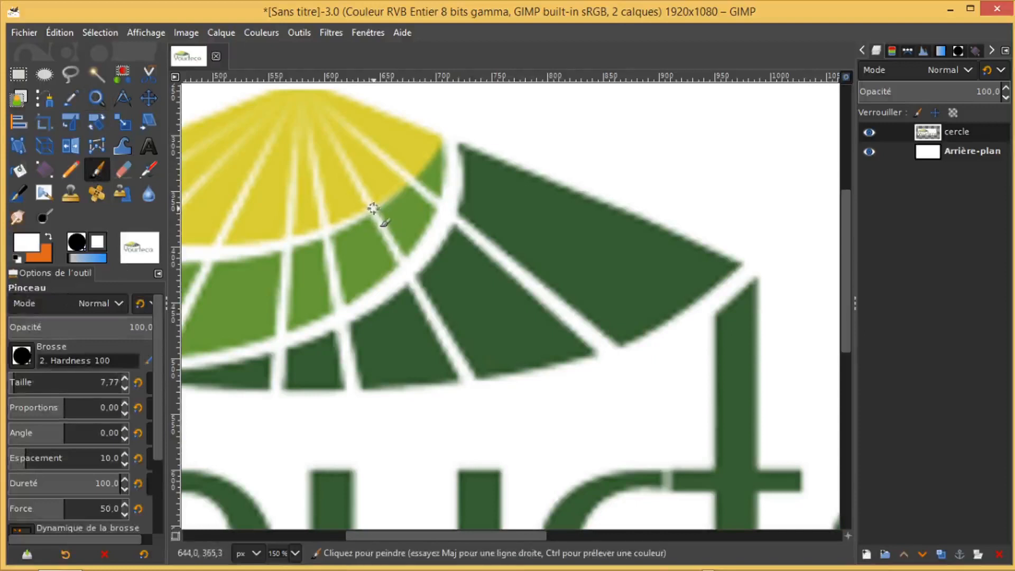
key("shift")
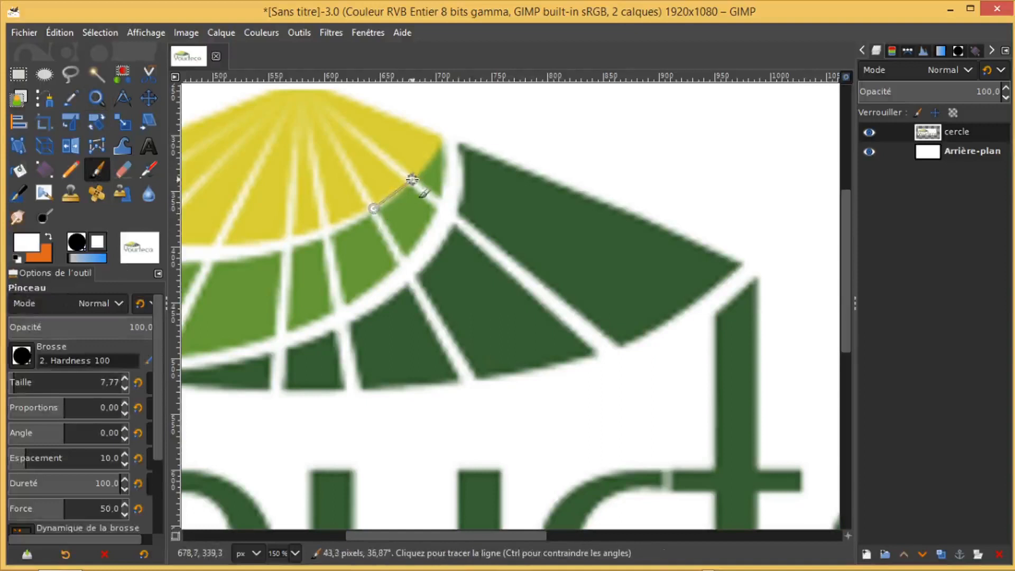
left_click(412, 179, "shift")
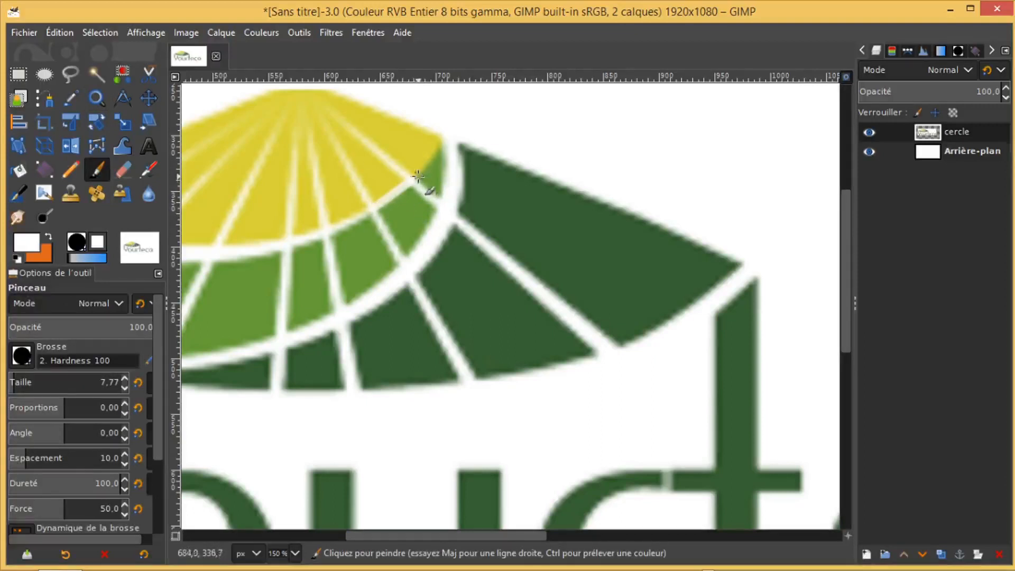
key("shift")
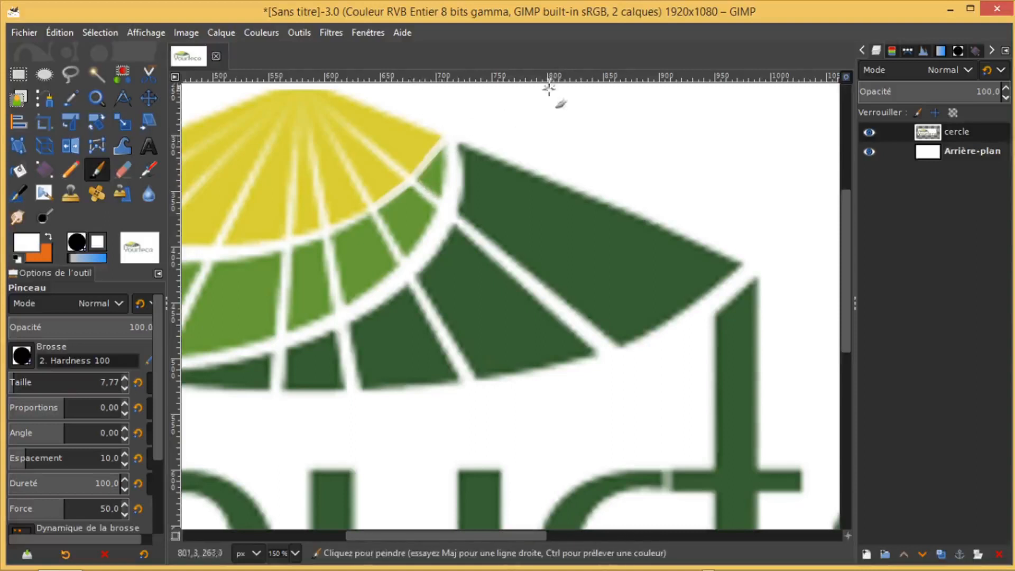
Review the retouched logo with the whole image fitted in view.
scroll(586, 142, "down", 3)
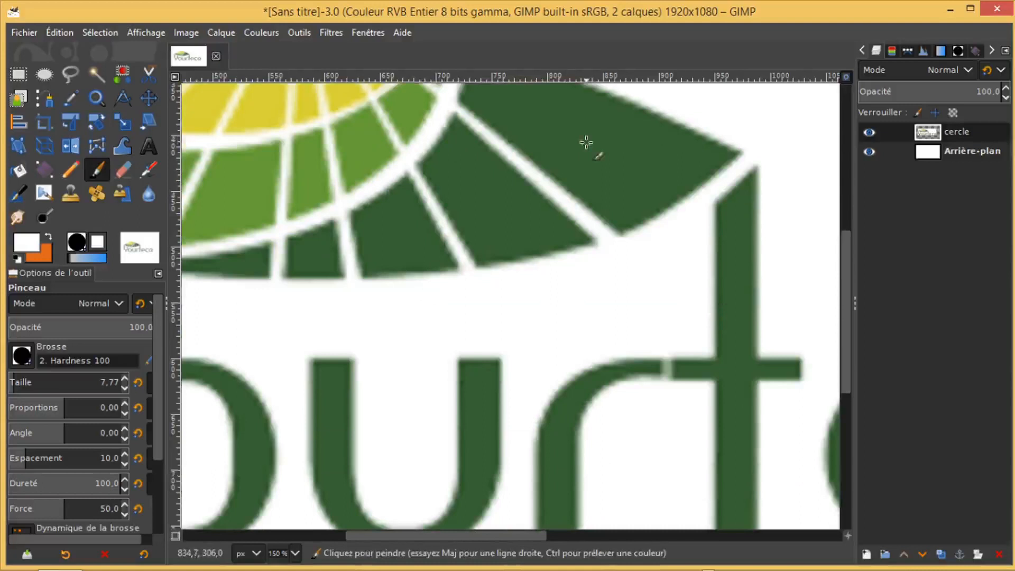
left_click(96, 98)
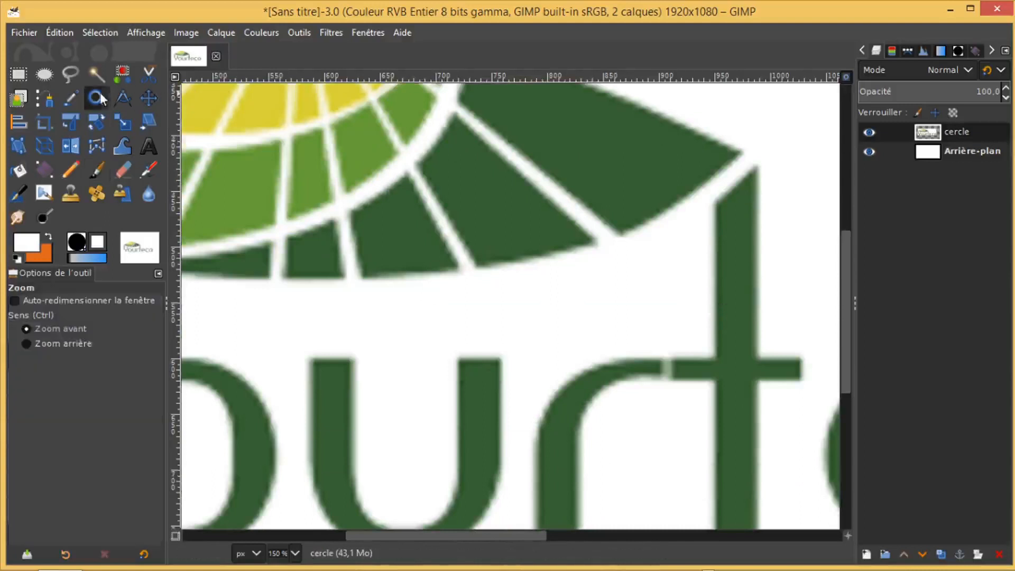
left_click(481, 226)
left_click(481, 226)
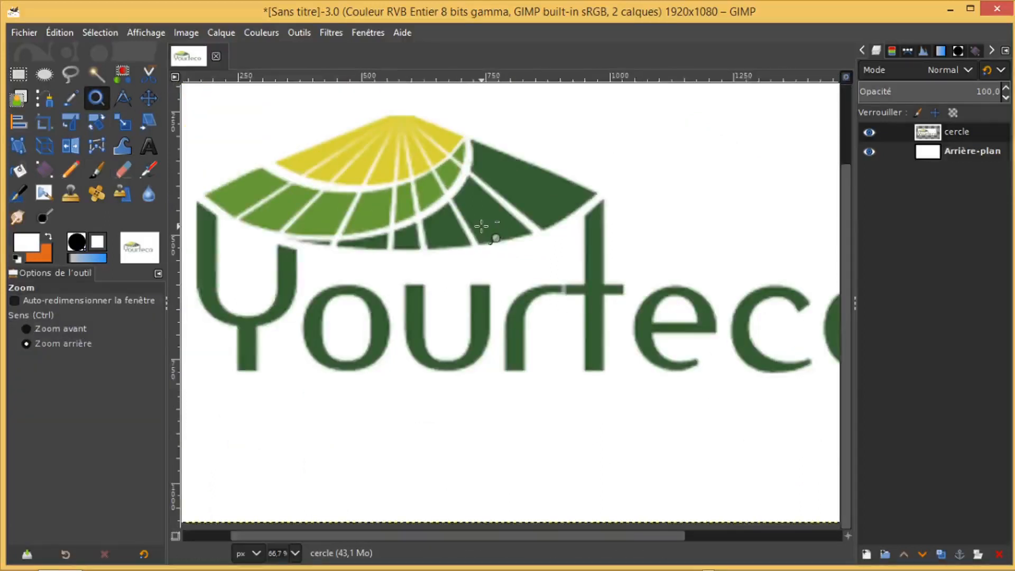
left_click(481, 226)
left_click(481, 226, "ctrl")
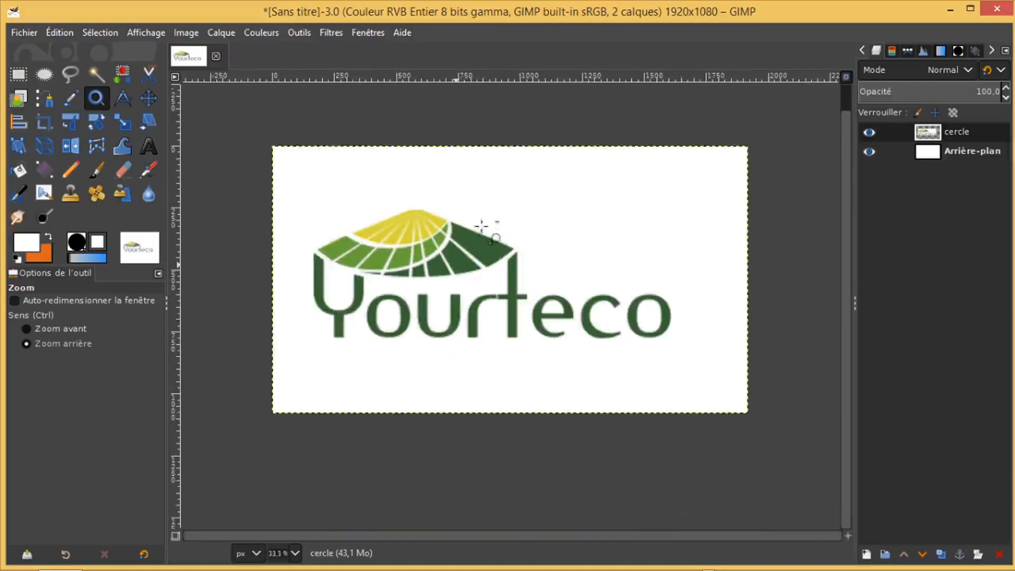
left_click(845, 78)
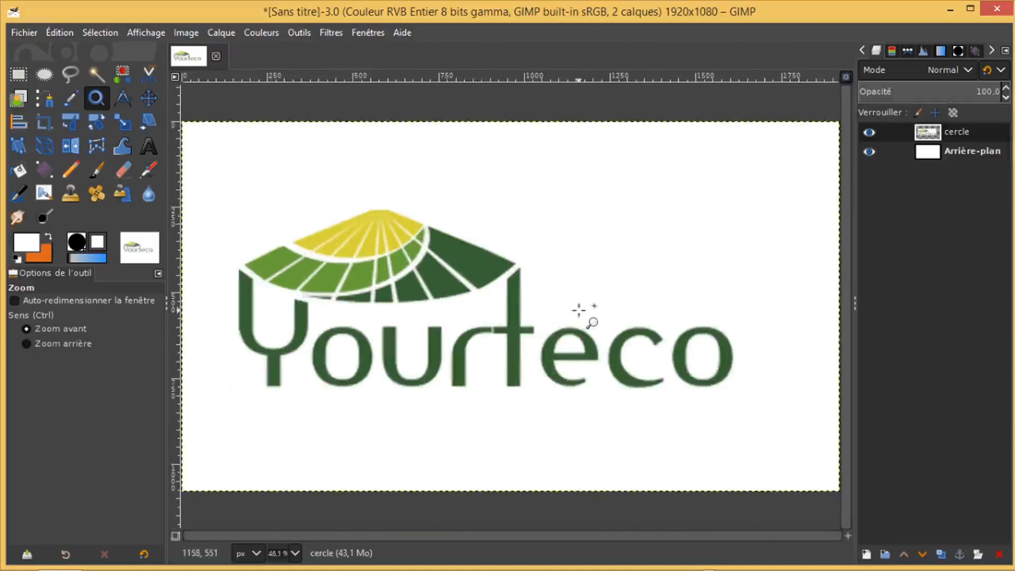
left_click(95, 76)
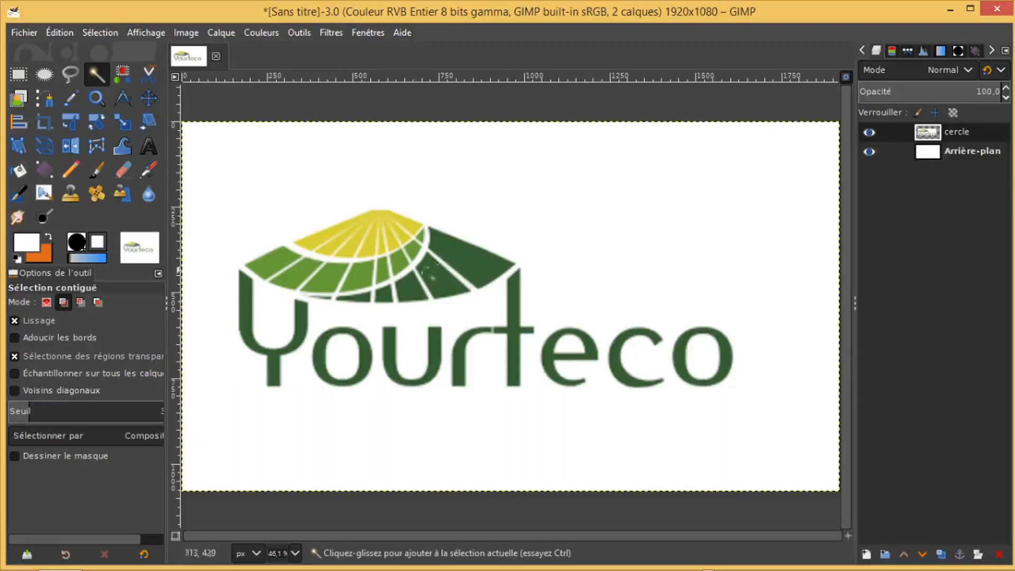
left_click(411, 224, "shift")
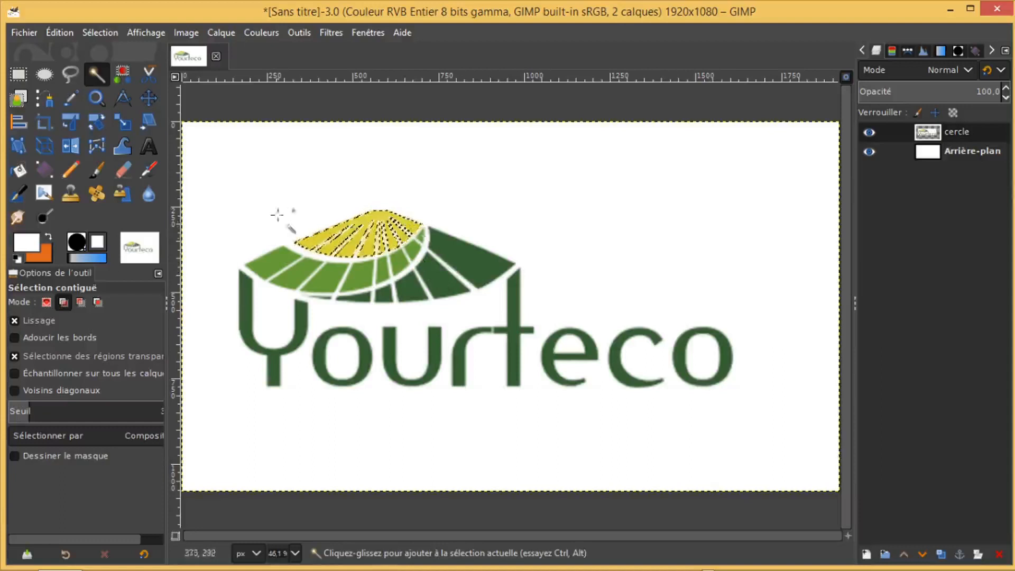
left_click(423, 239, "shift")
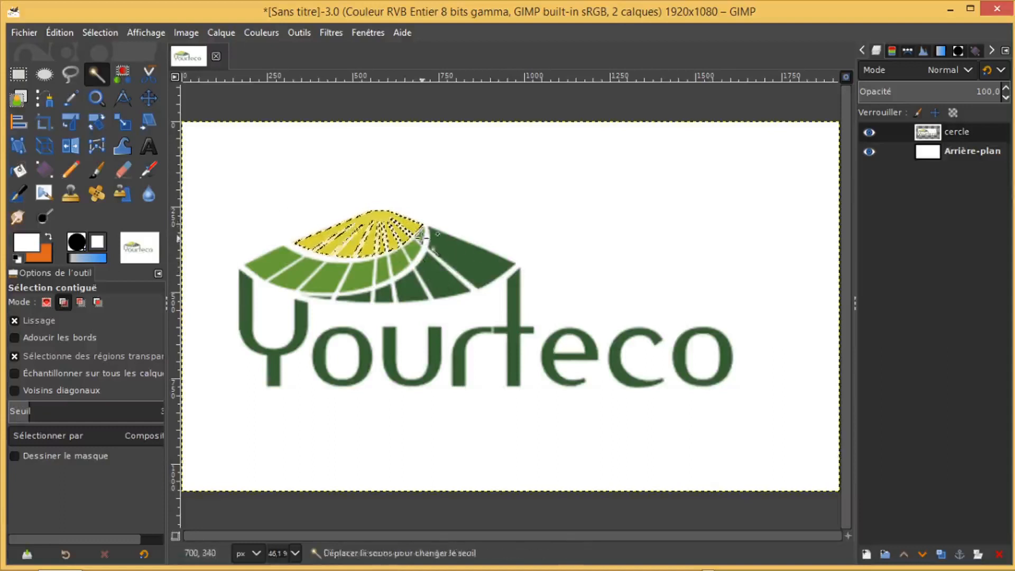
left_click_drag(408, 254, 400, 279, "shift")
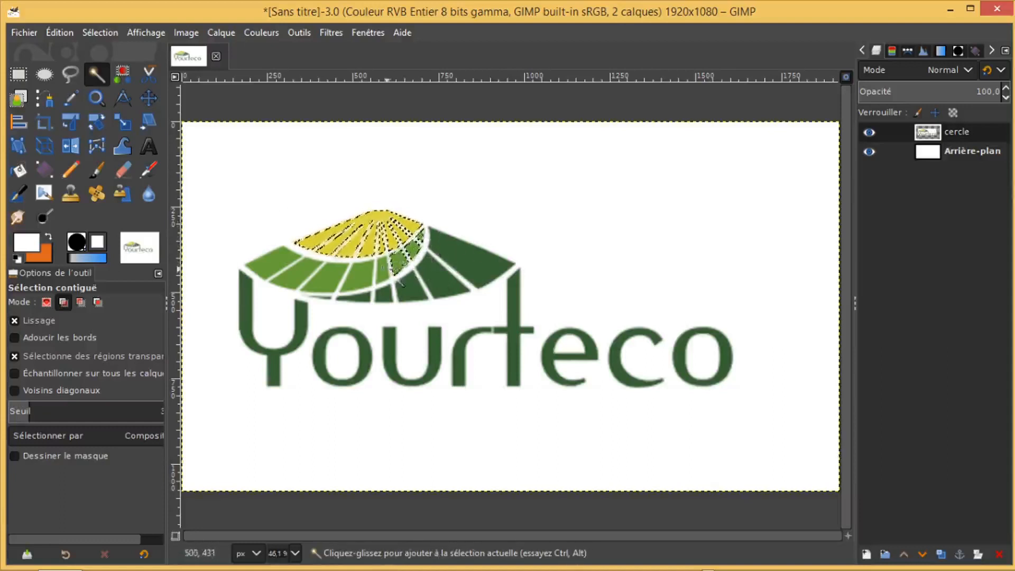
left_click(359, 273, "shift")
left_click(330, 272, "shift")
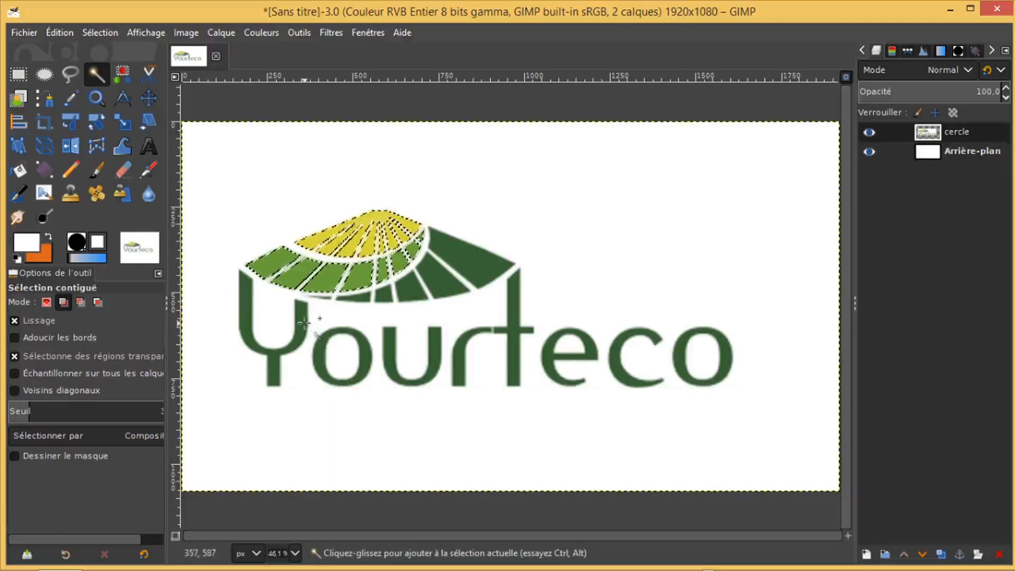
left_click_drag(441, 273, 442, 274)
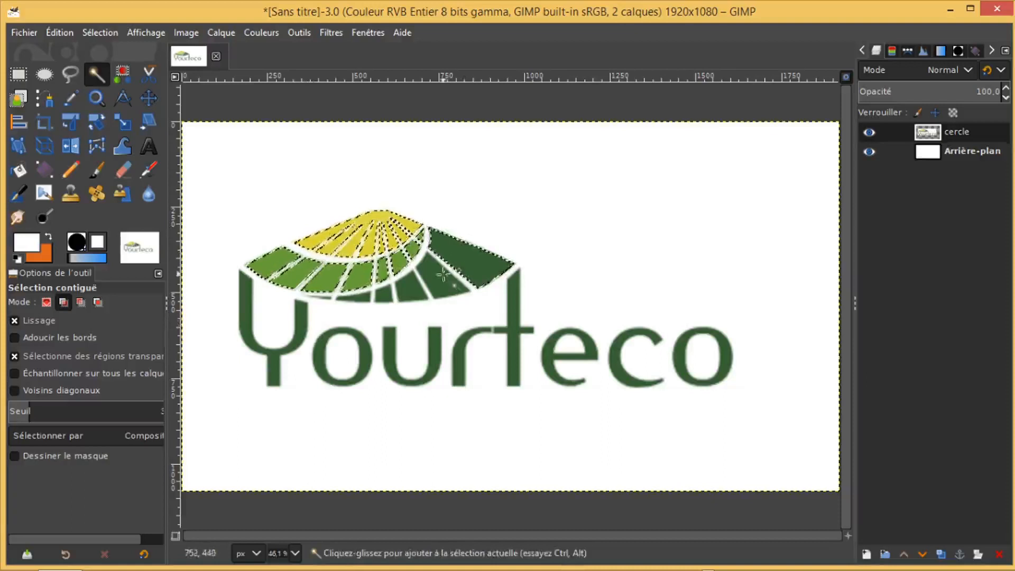
left_click_drag(353, 298, 353, 297)
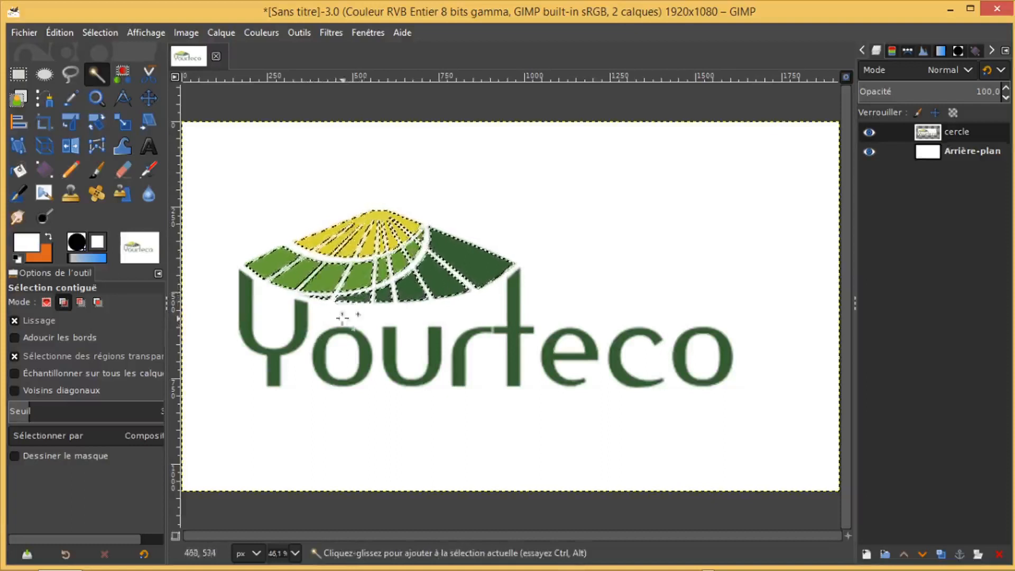
left_click(244, 332)
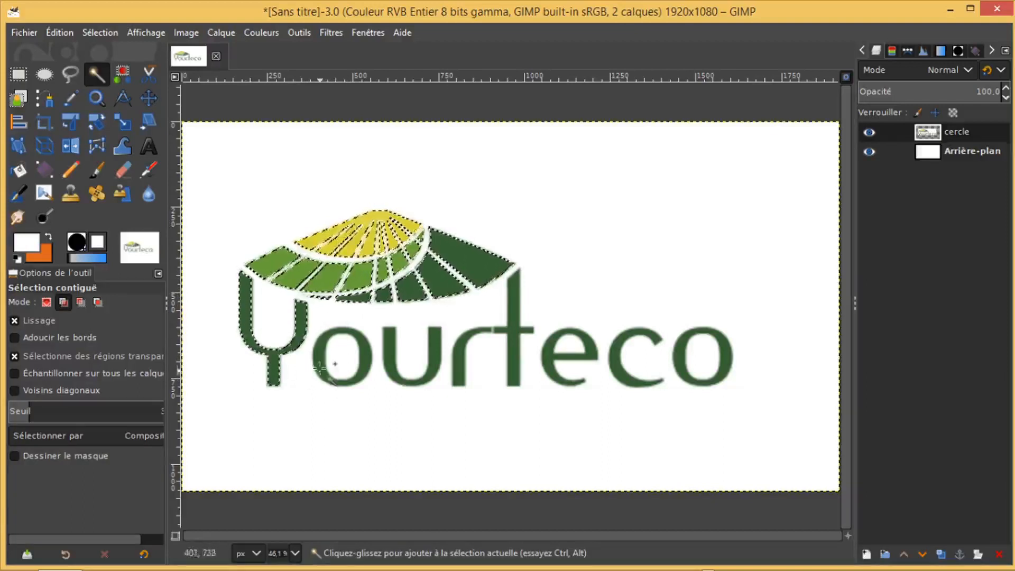
left_click(340, 376)
left_click(395, 356)
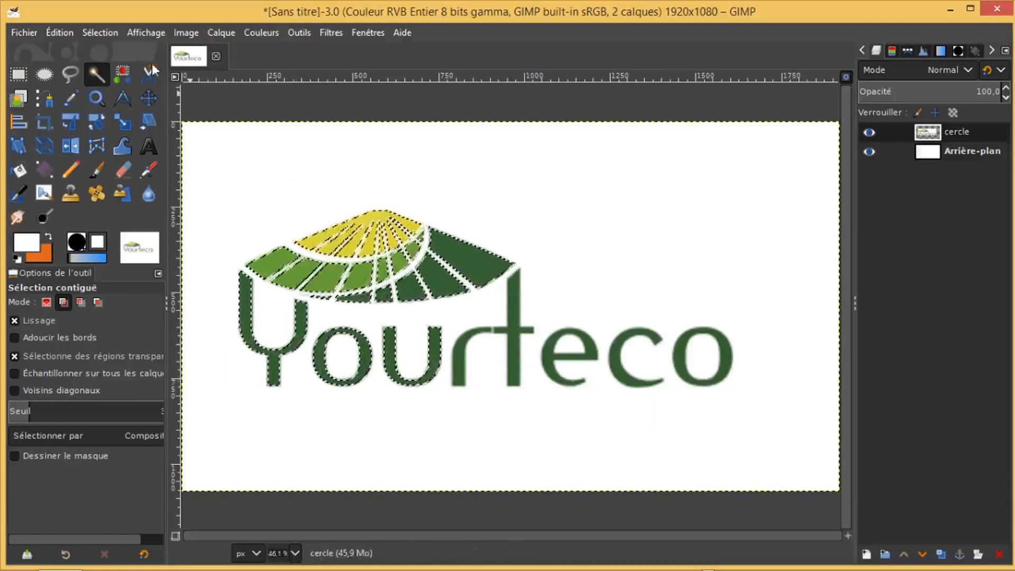
left_click(99, 32)
left_click(122, 70)
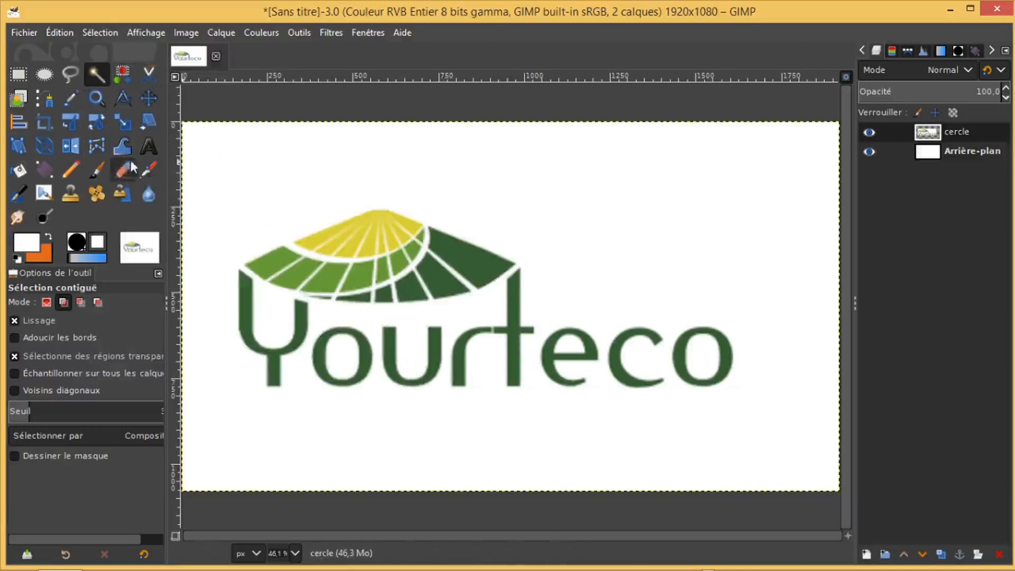
Set the Paintbrush size to 16.45 and paint a white gap where the letters r and t join.
left_click(97, 168)
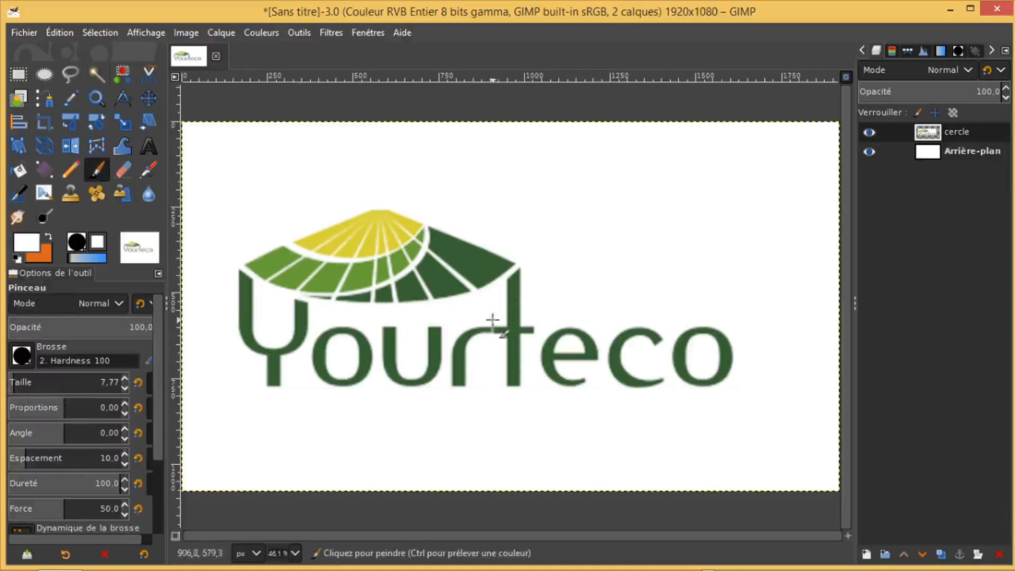
left_click(18, 381)
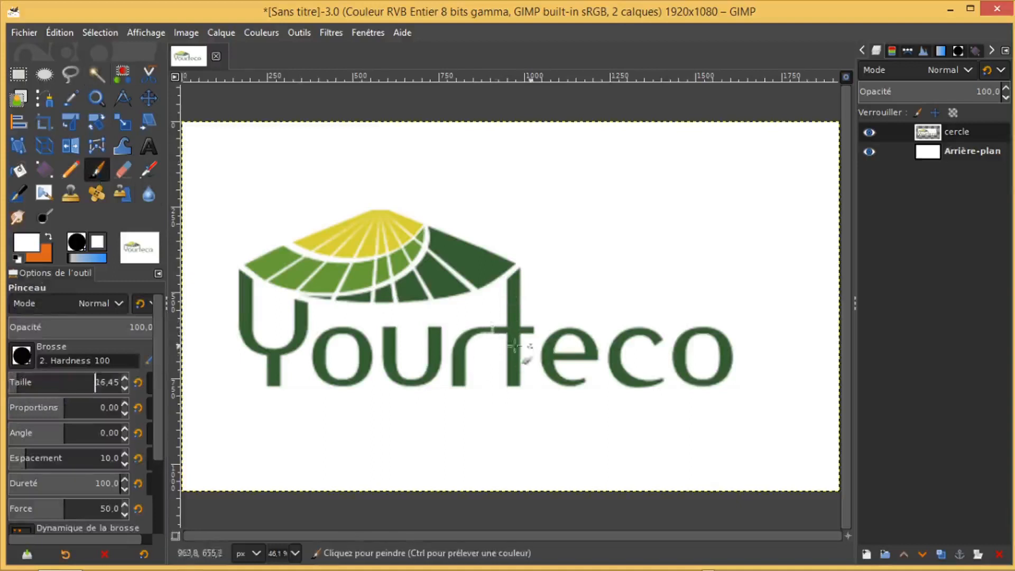
left_click(494, 321)
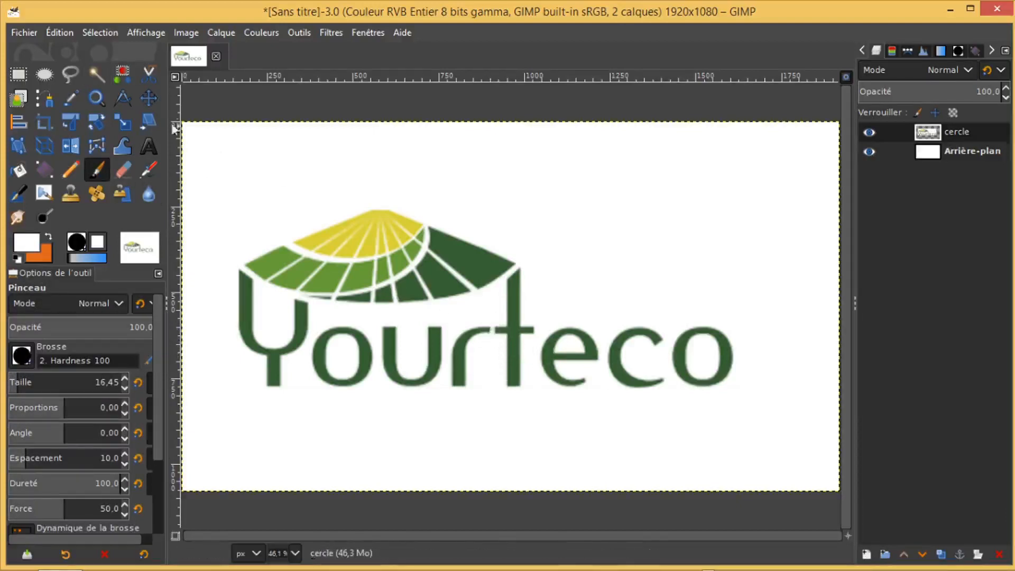
Select the yellow, light green and dark green roof sections with the Fuzzy Select tool, adding each to one selection.
left_click(97, 74)
left_click(415, 224, "shift")
left_click(400, 262, "shift")
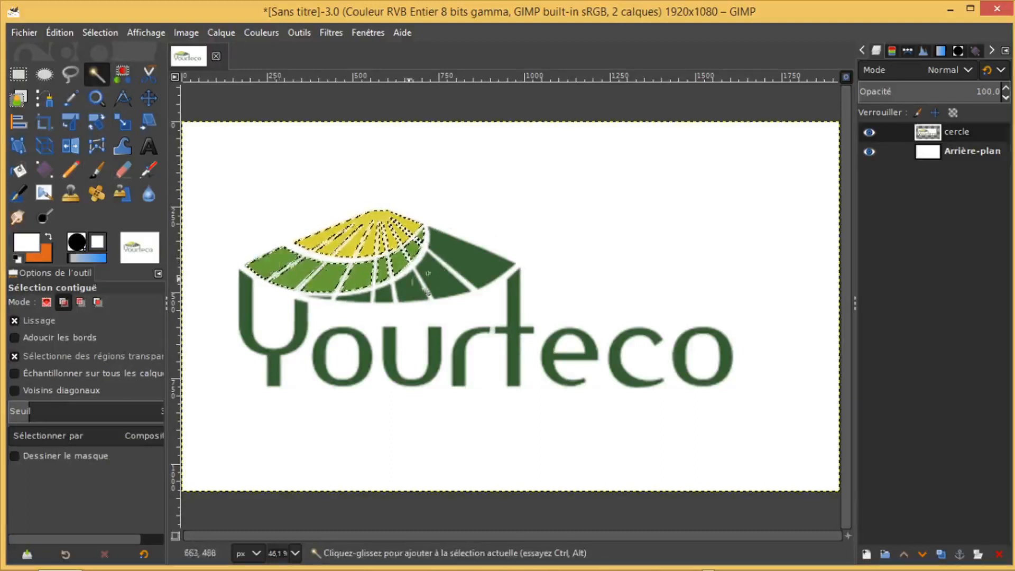
left_click_drag(452, 253, 365, 294)
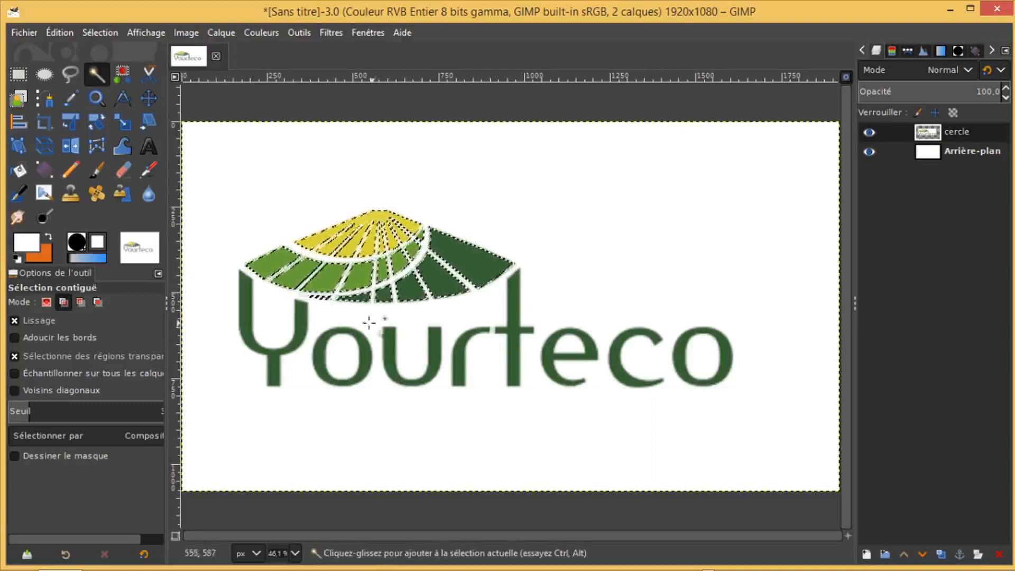
Add all the letters of the word Yourteco to the roof selection with the Fuzzy Select tool.
left_click(270, 364)
left_click(318, 359)
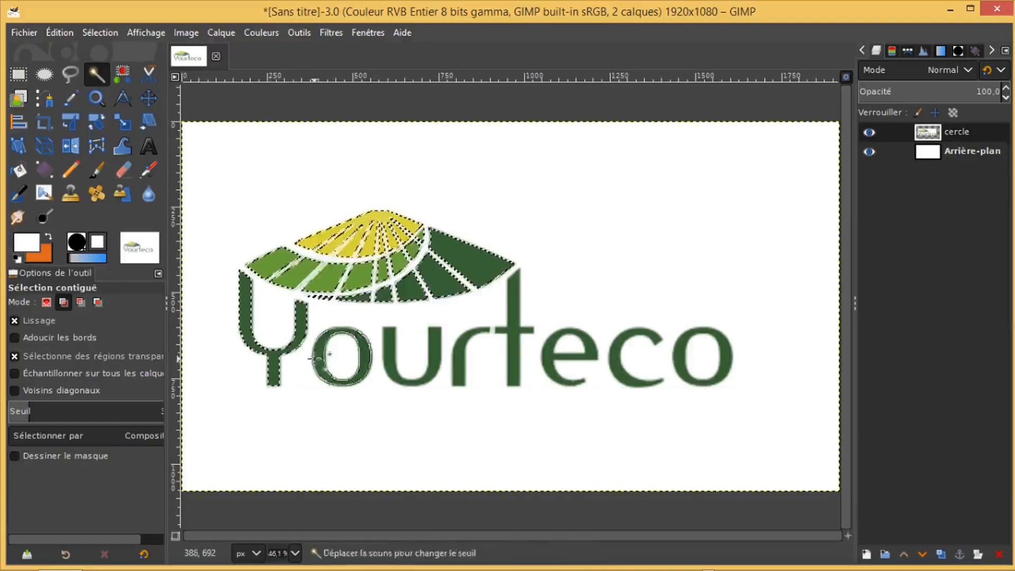
left_click(410, 370)
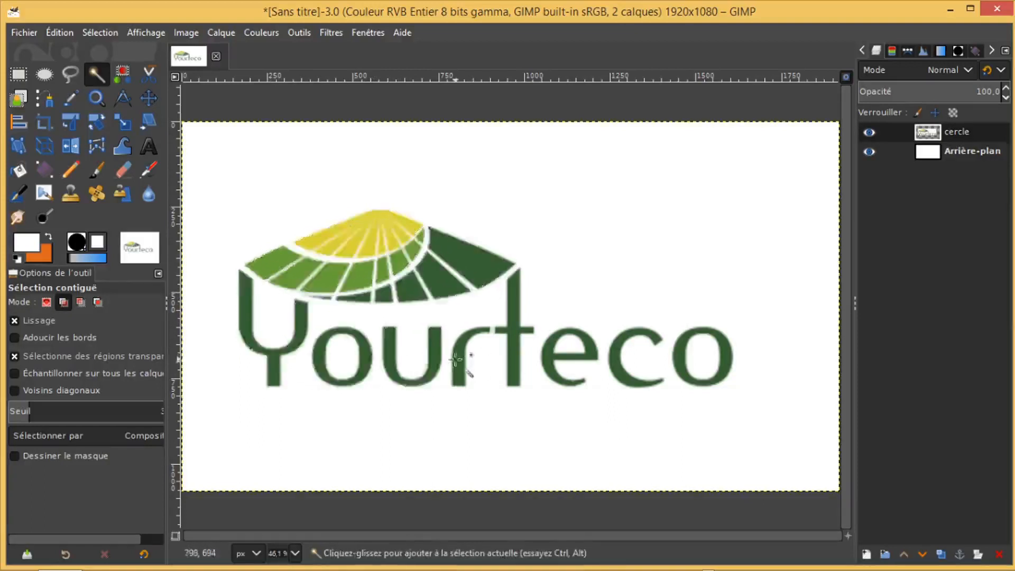
left_click(550, 360)
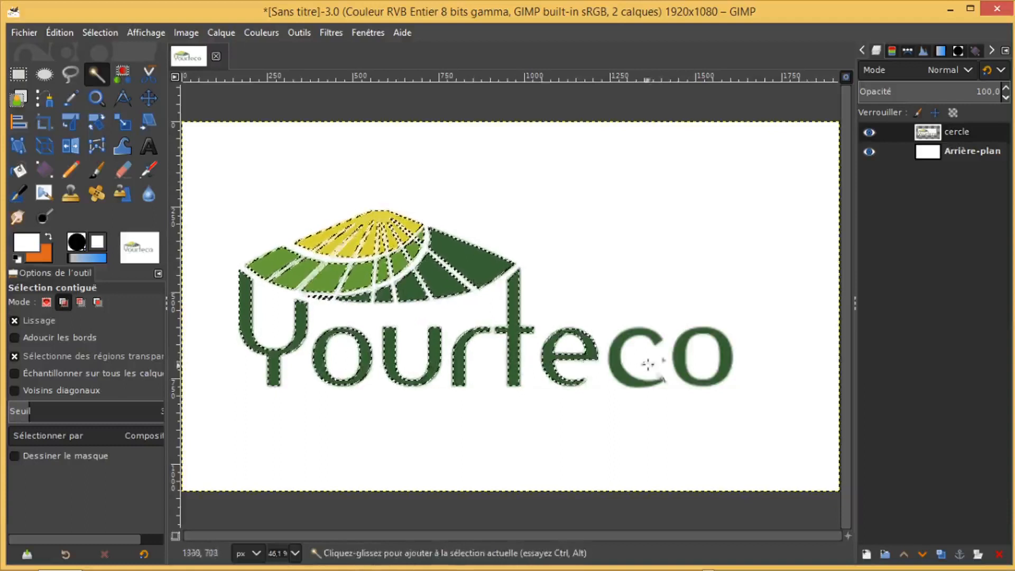
left_click(617, 372)
left_click(679, 364)
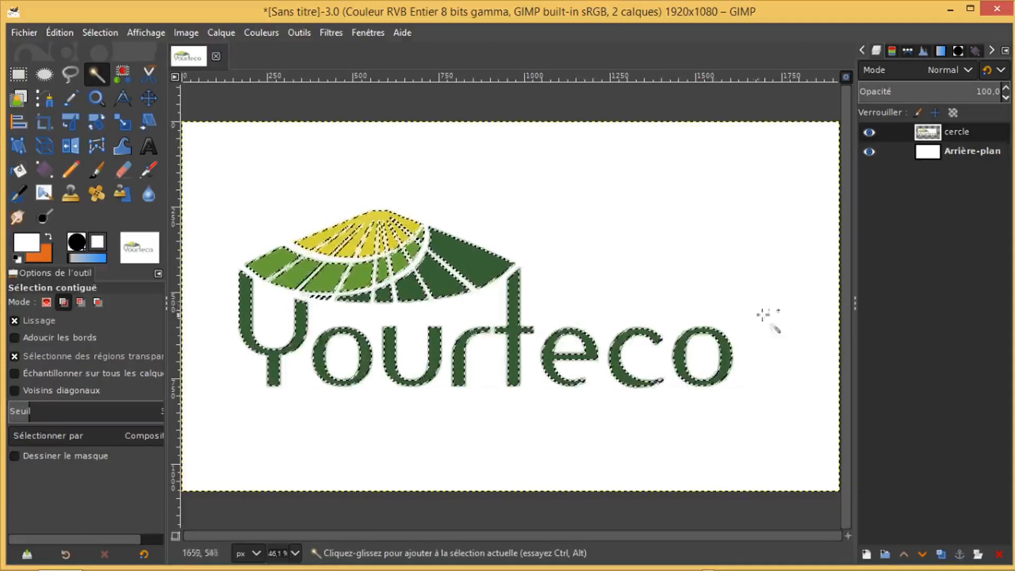
Convert the logo selection to a path and make that path visible in the image.
left_click(149, 101)
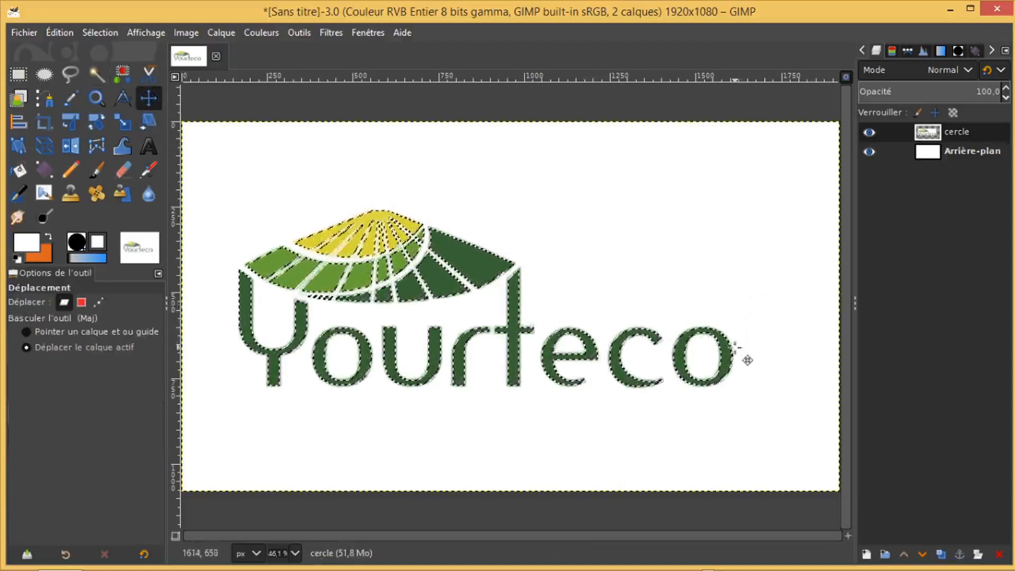
right_click(734, 354)
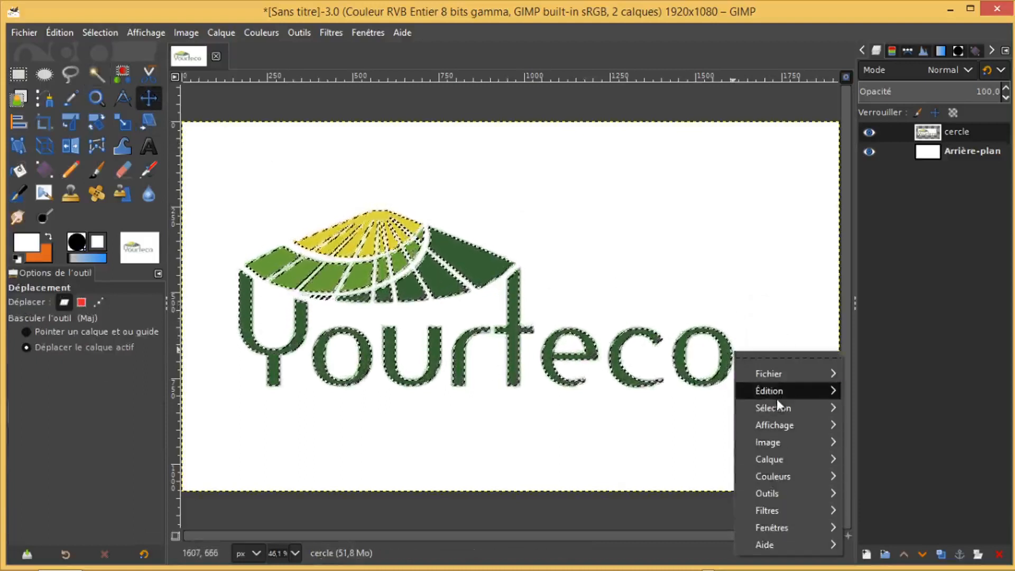
mouse_move(769, 411)
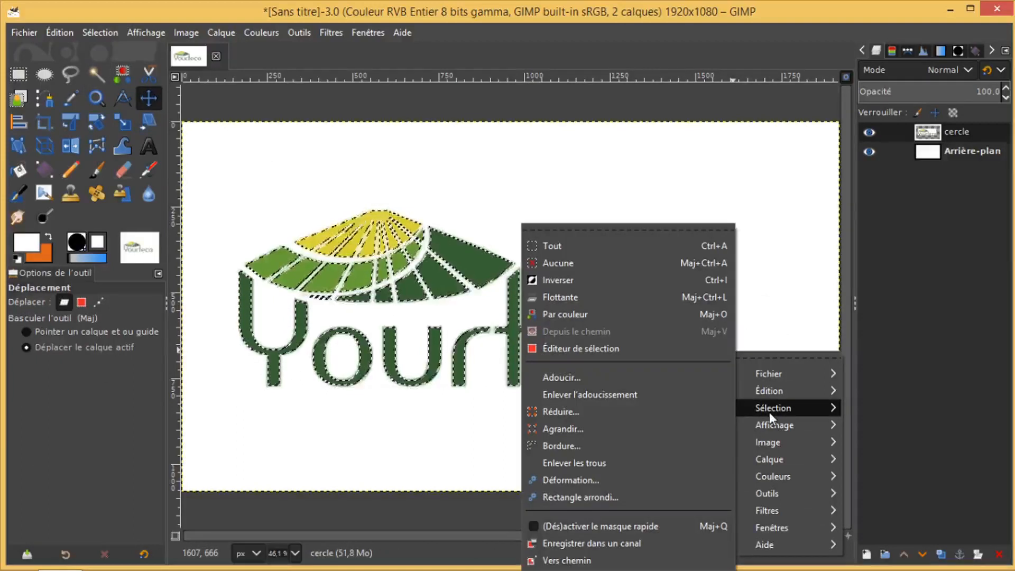
left_click(611, 561)
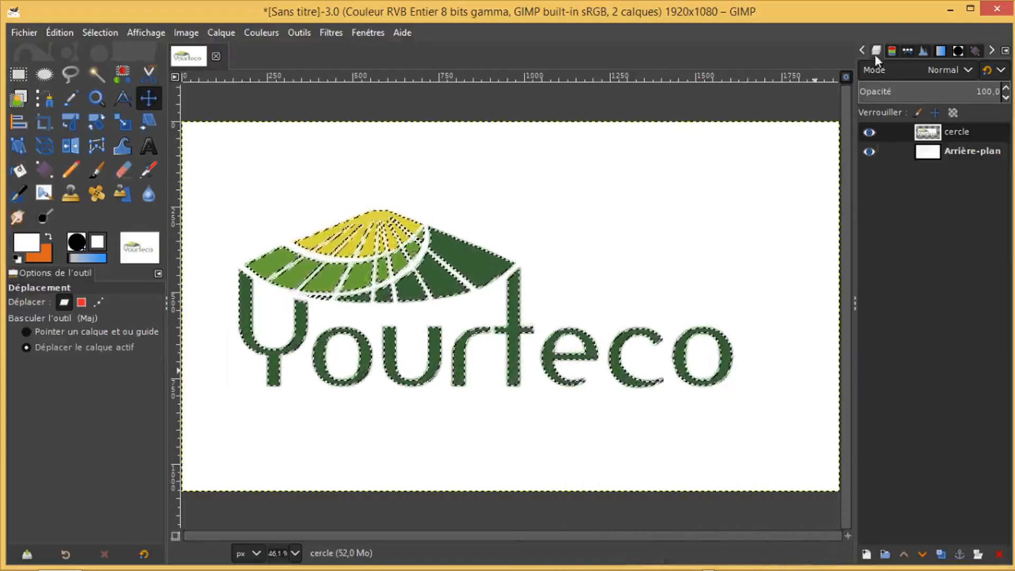
left_click(907, 50)
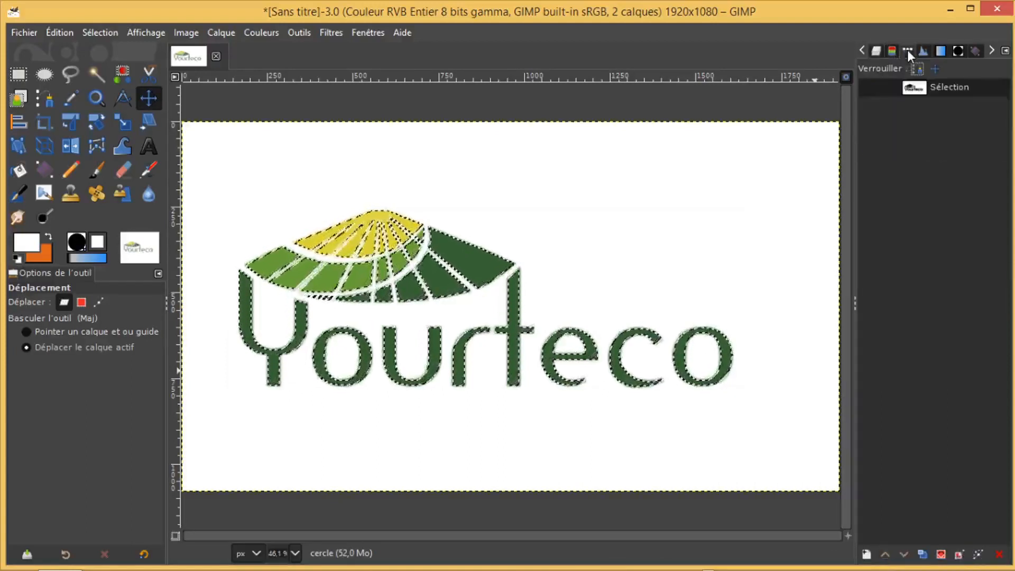
left_click(869, 87)
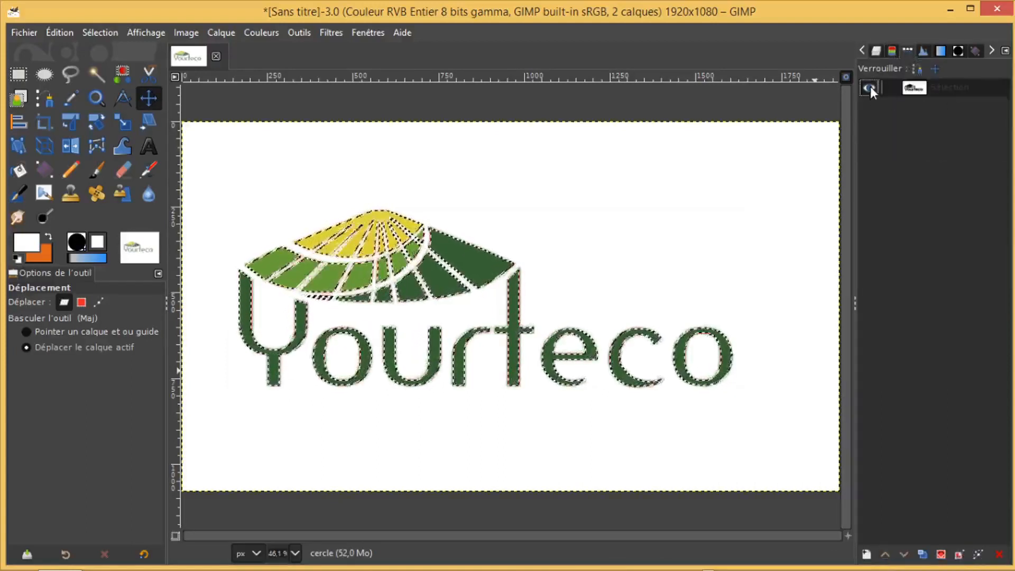
Export the path as img.svg in the AAAAA-freecad-photos folder, replacing the existing file.
right_click(914, 88)
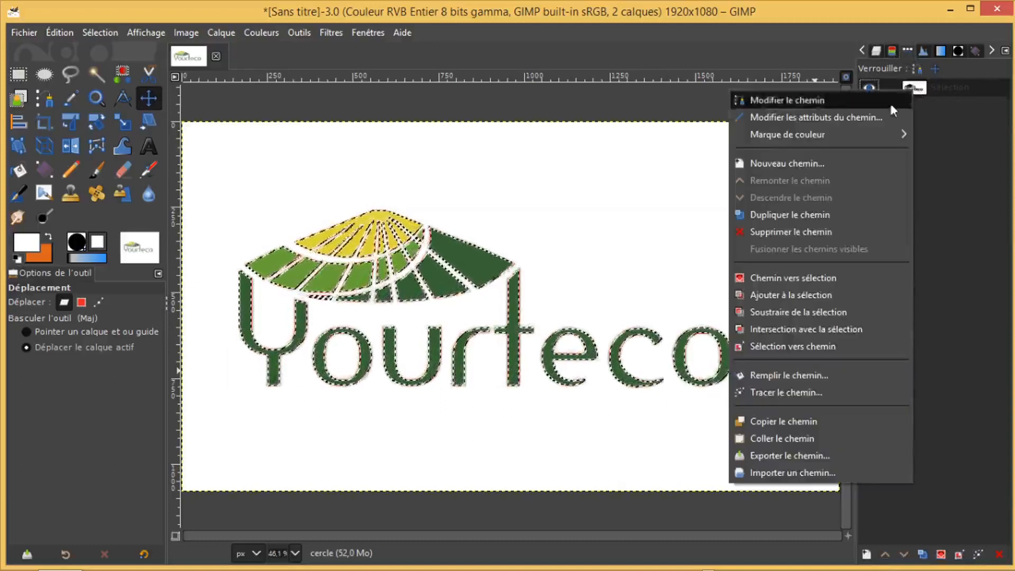
left_click(779, 454)
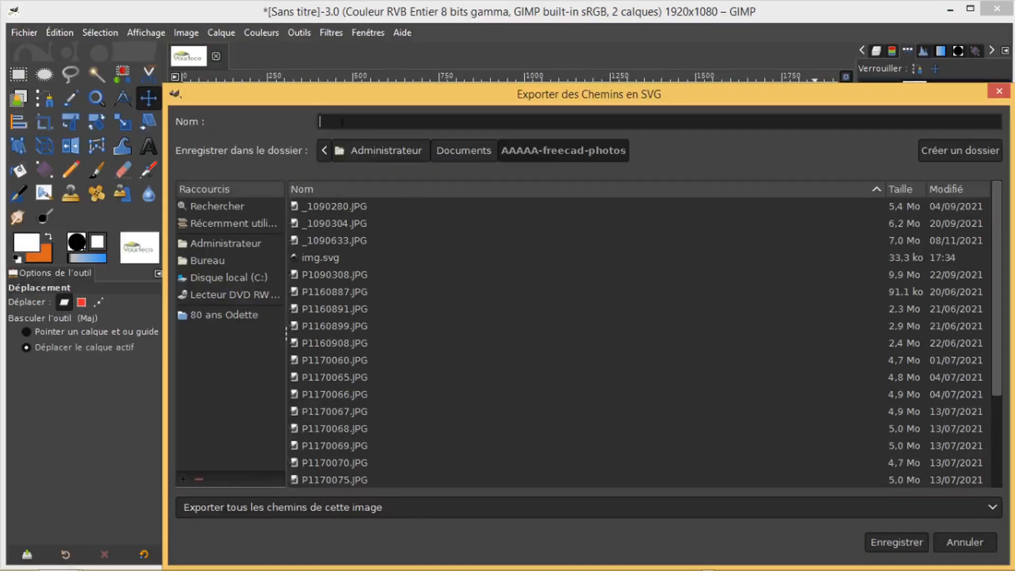
type("img.svg")
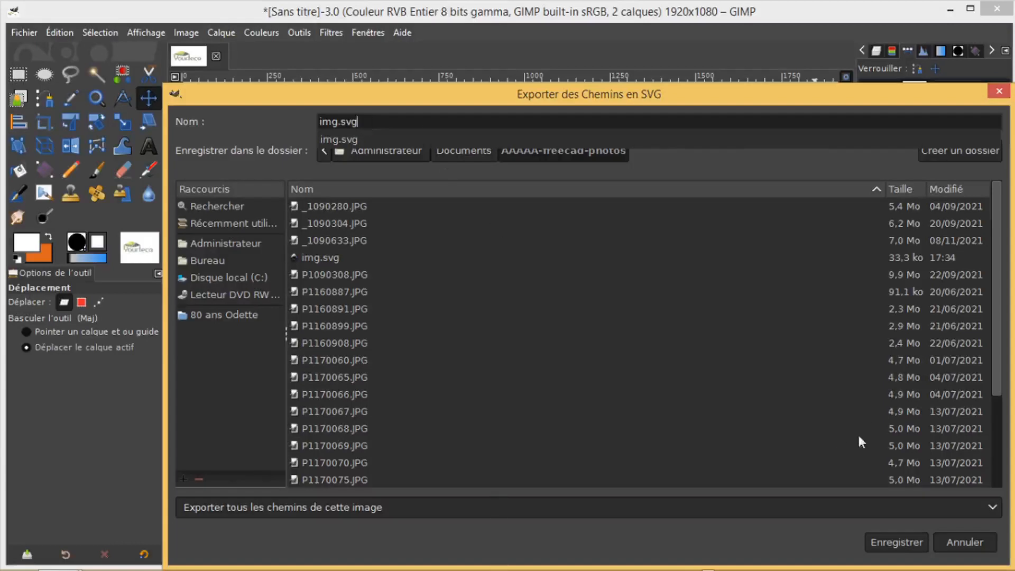
left_click(892, 544)
left_click(893, 542)
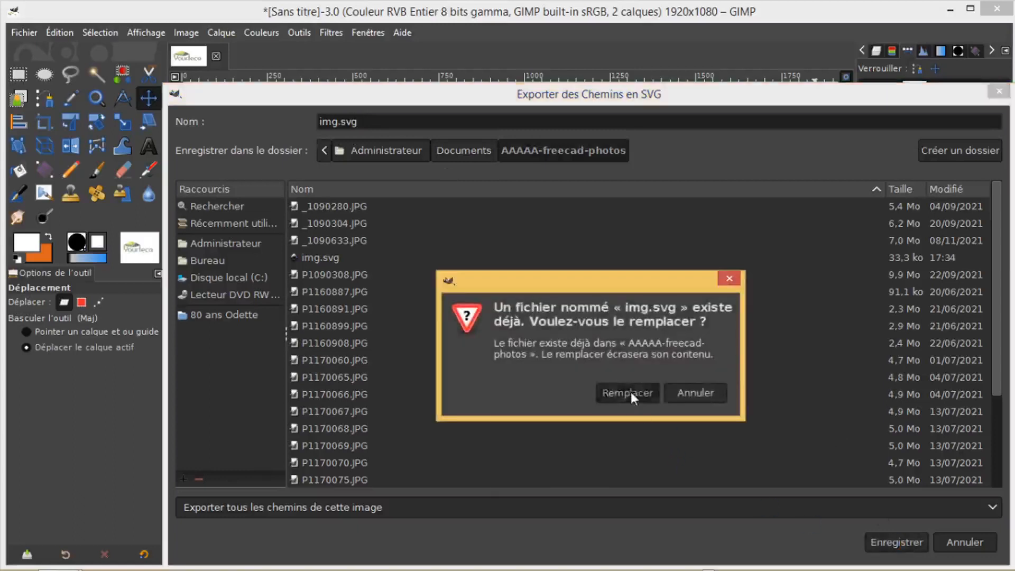
left_click(628, 393)
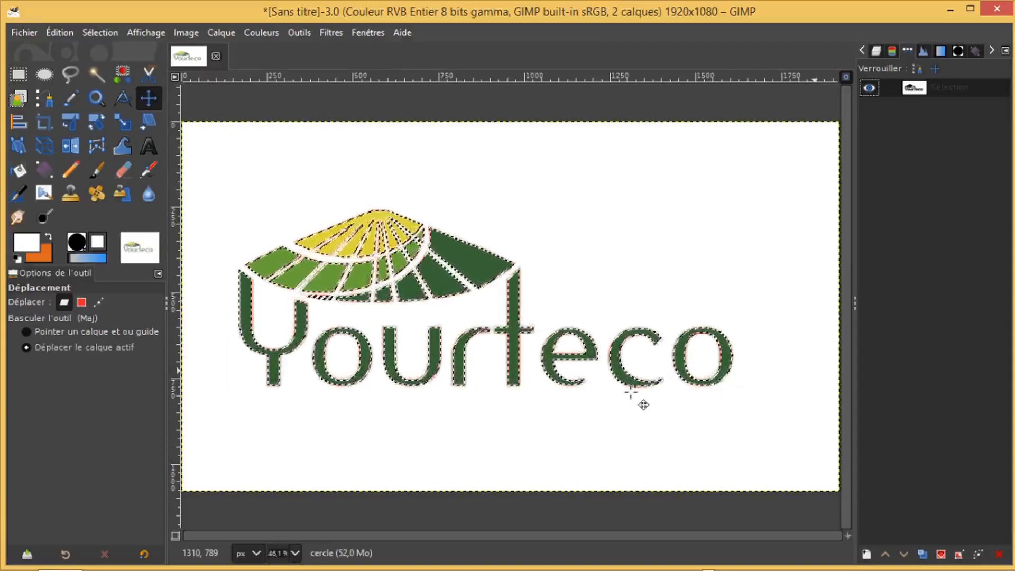
Switch to FreeCAD and create a new empty document.
key("alt+Tab")
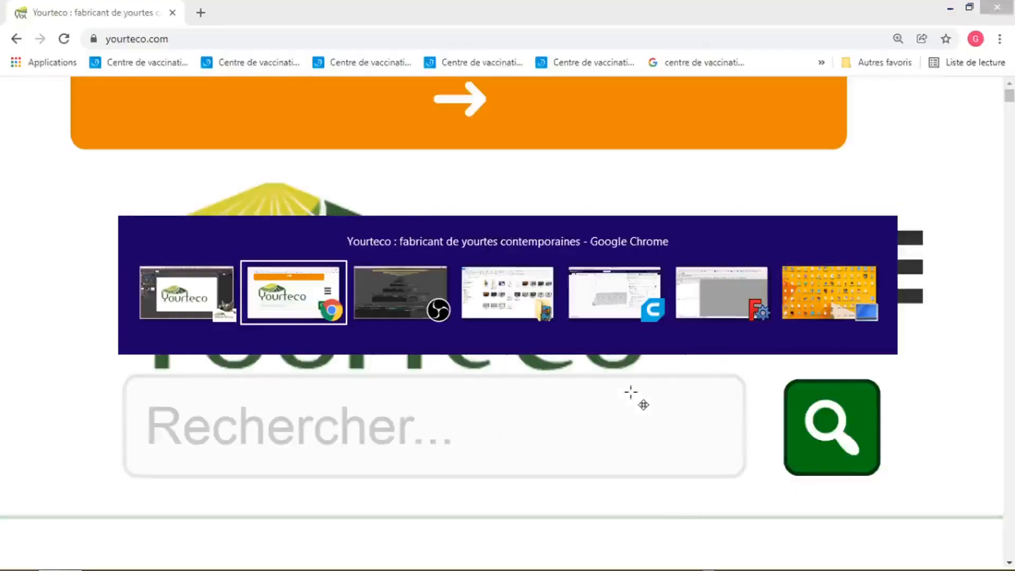
key("alt+Tab")
key("alt+Tab")
key("alt+Tab")
key("alt+Tab")
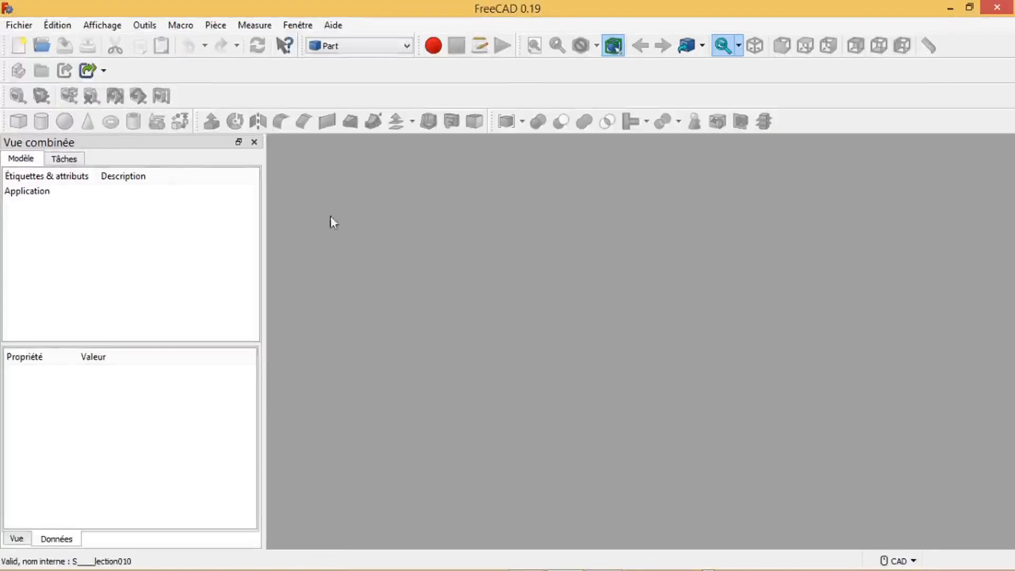
left_click(20, 28)
left_click(39, 42)
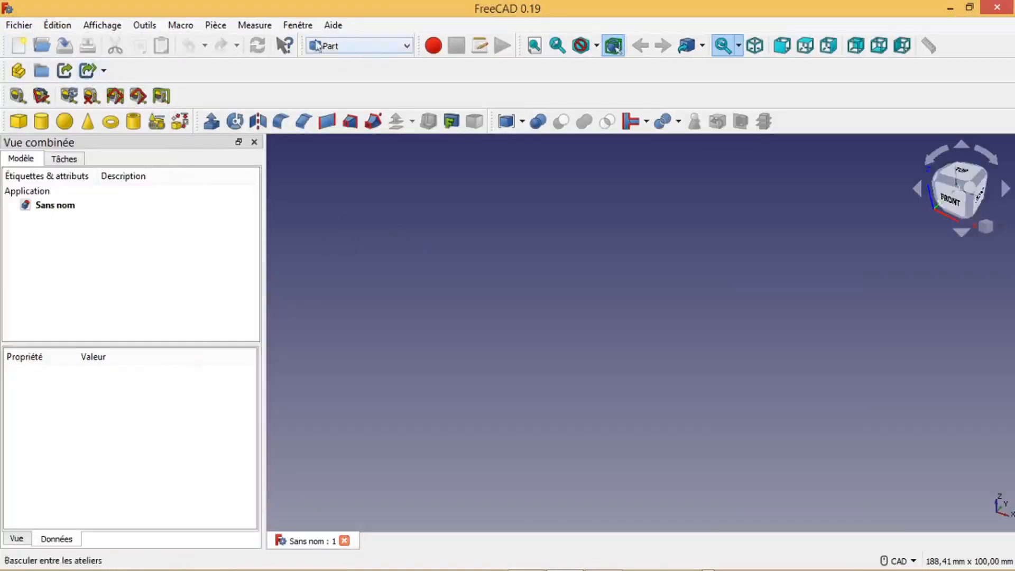
Import img.svg from the AAAAA-freecad-photos folder as SVG geometry (importSVG), using 96 dpi.
left_click(18, 29)
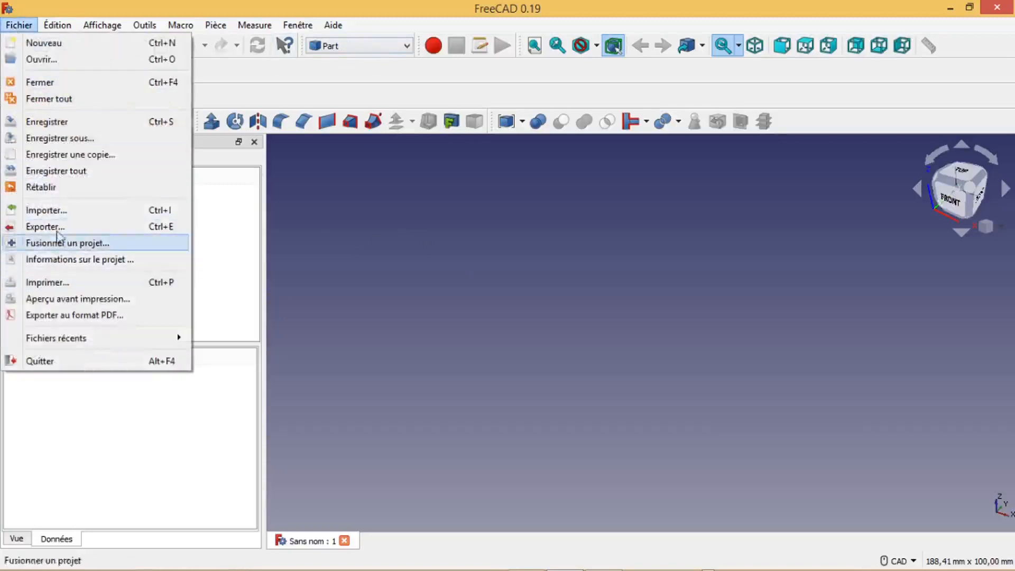
left_click(24, 210)
left_click(505, 151)
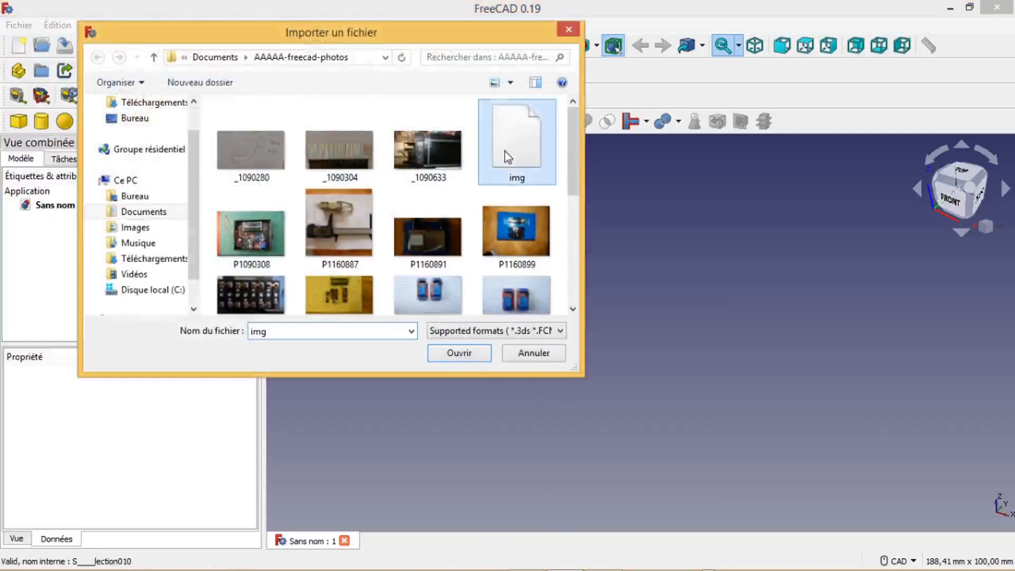
left_click(460, 353)
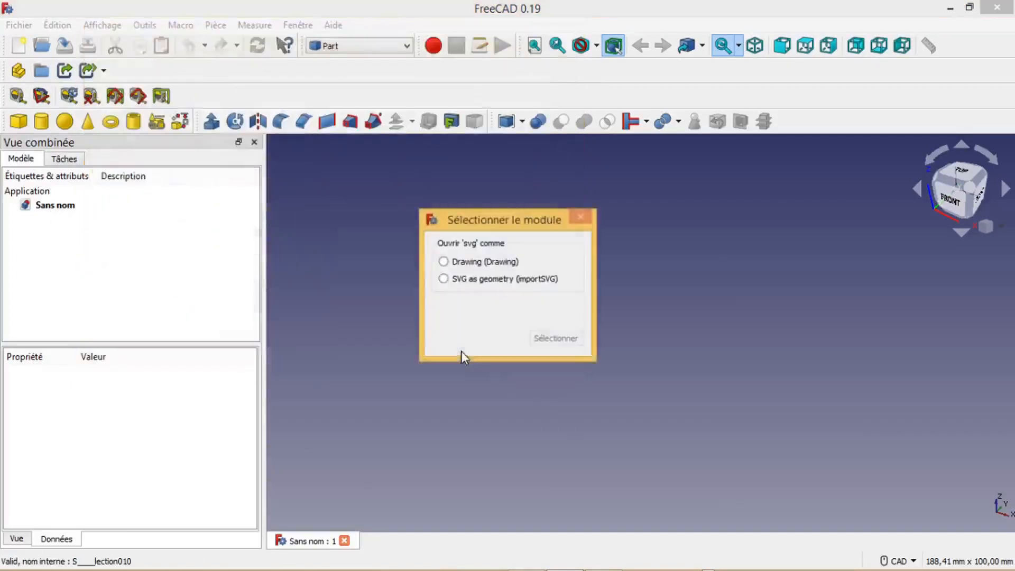
left_click(444, 279)
left_click(554, 341)
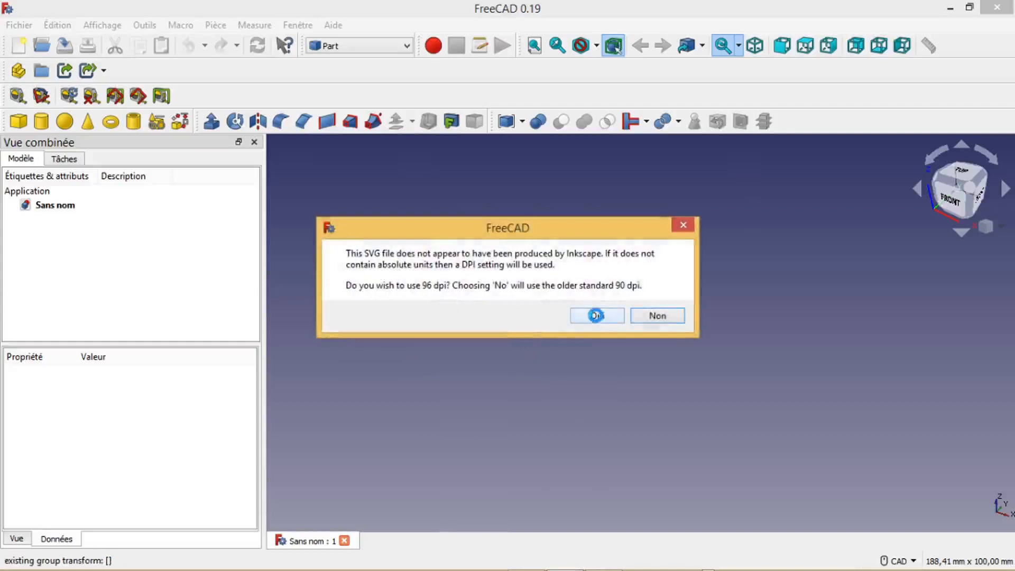
left_click(596, 315)
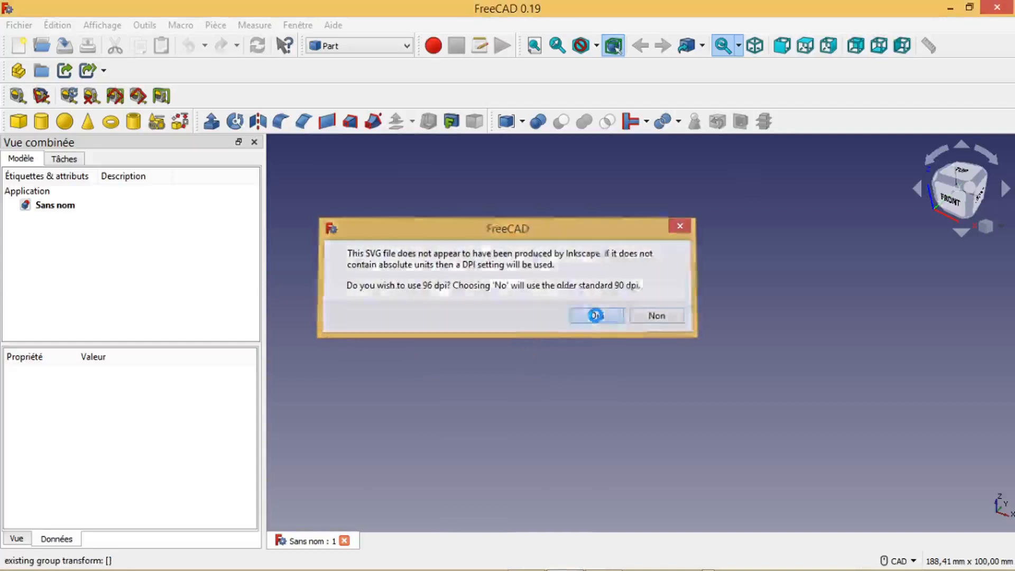
View the imported logo outlines from the top with the whole logo in view.
left_click(951, 168)
scroll(761, 299, "up", 3)
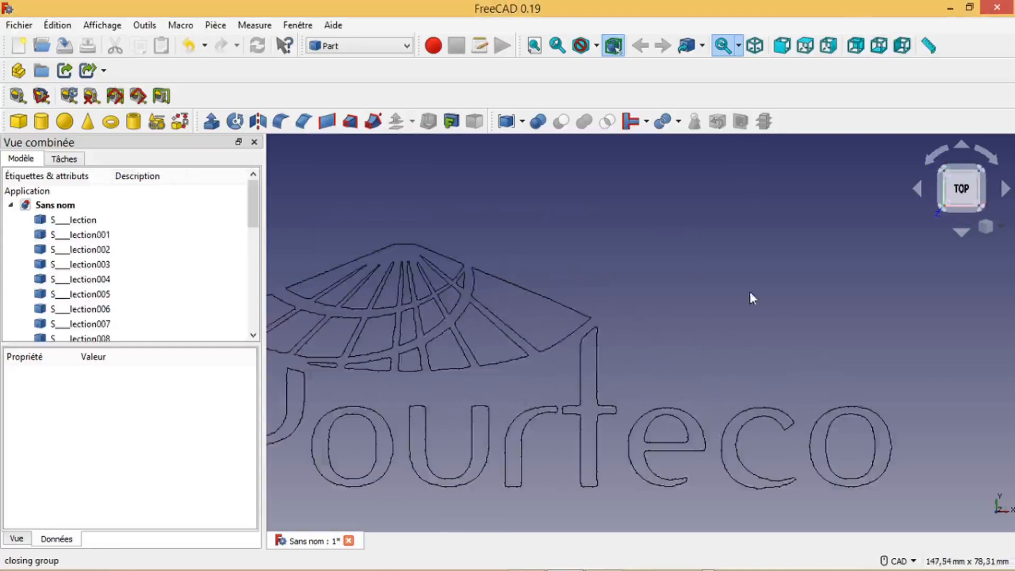
scroll(734, 294, "down", 3)
scroll(724, 286, "up", 2)
scroll(723, 285, "down", 2)
scroll(723, 286, "up", 1)
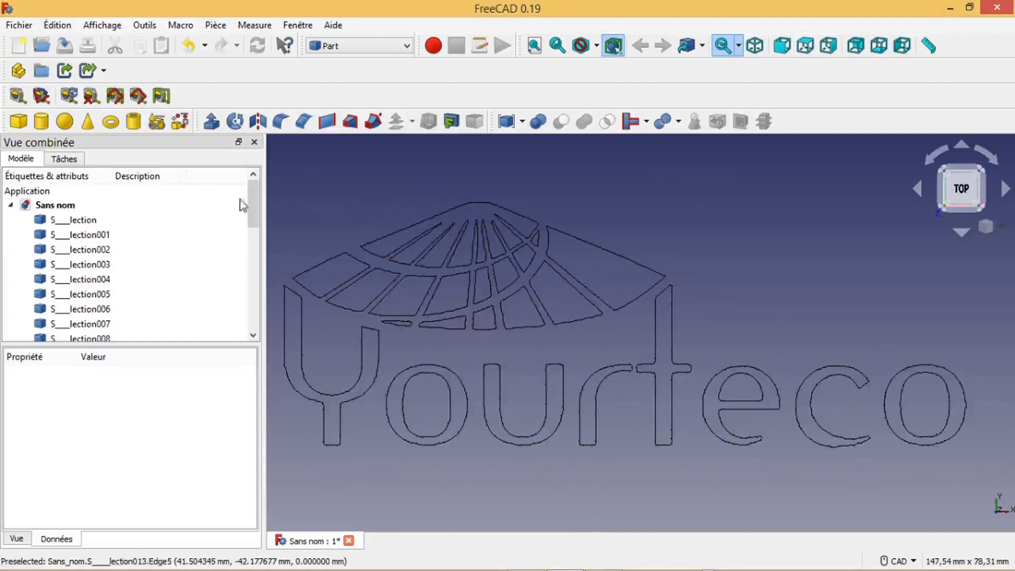
Select the outlines S___lection014 through S___lection028, covering the letters and the small dark green roof pieces.
left_click_drag(253, 208, 252, 314)
left_click(107, 326)
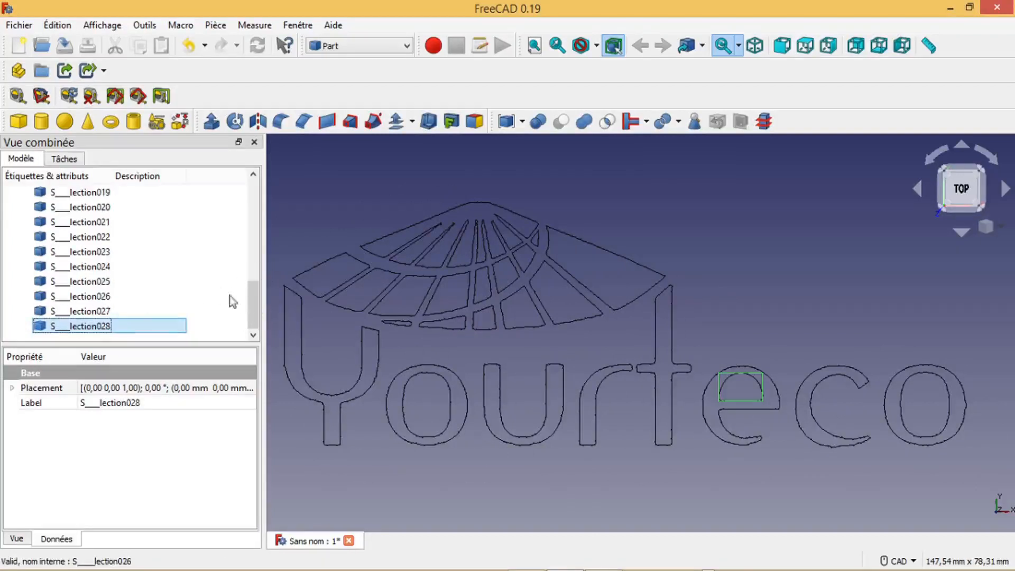
left_click_drag(253, 307, 247, 272)
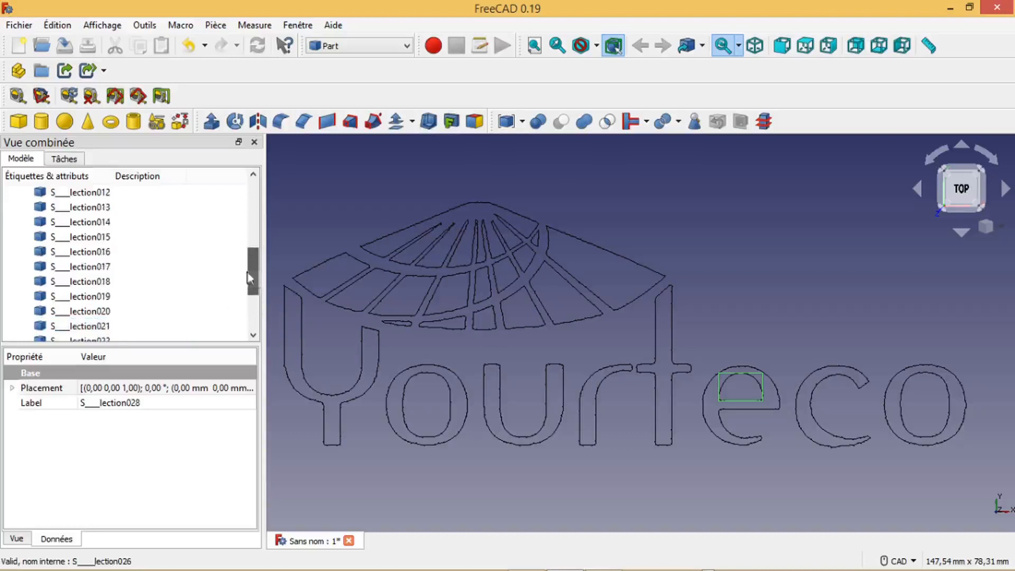
left_click(110, 222)
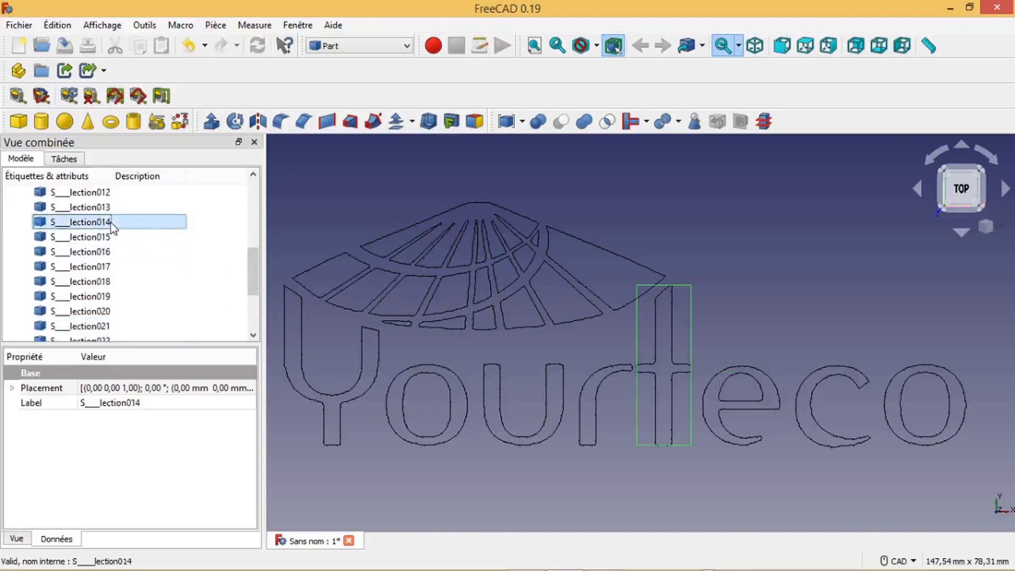
left_click_drag(256, 280, 251, 335)
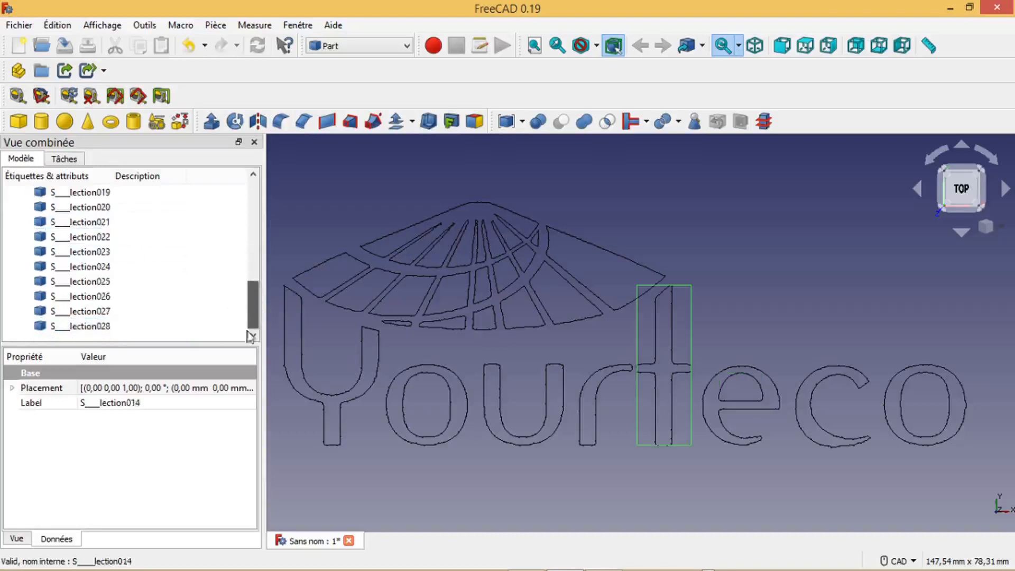
left_click(95, 326, "shift")
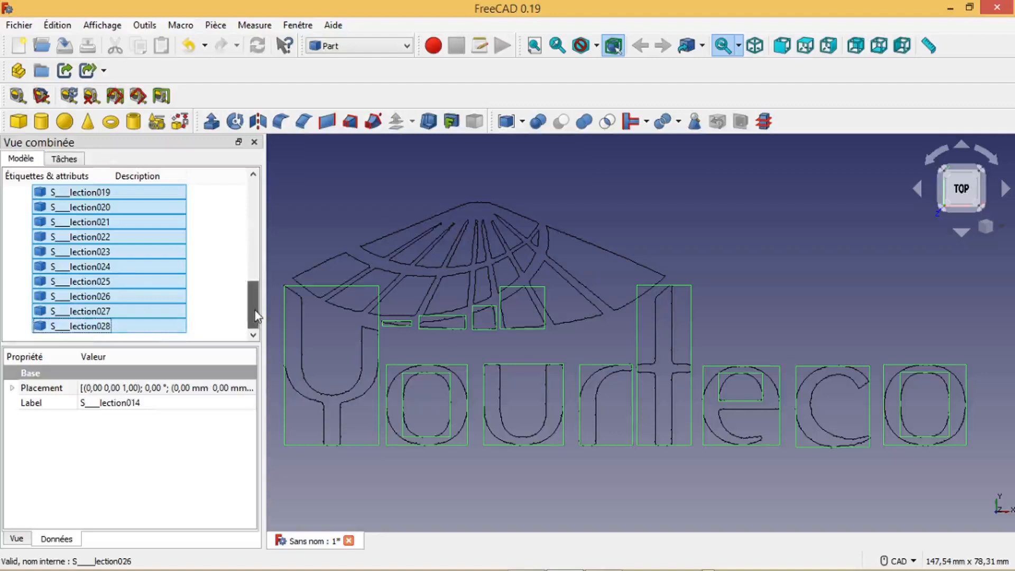
Add the outlines S___lection009 and S___lection004, the two large roof pieces above the t, to the selection.
left_click_drag(255, 316, 252, 243)
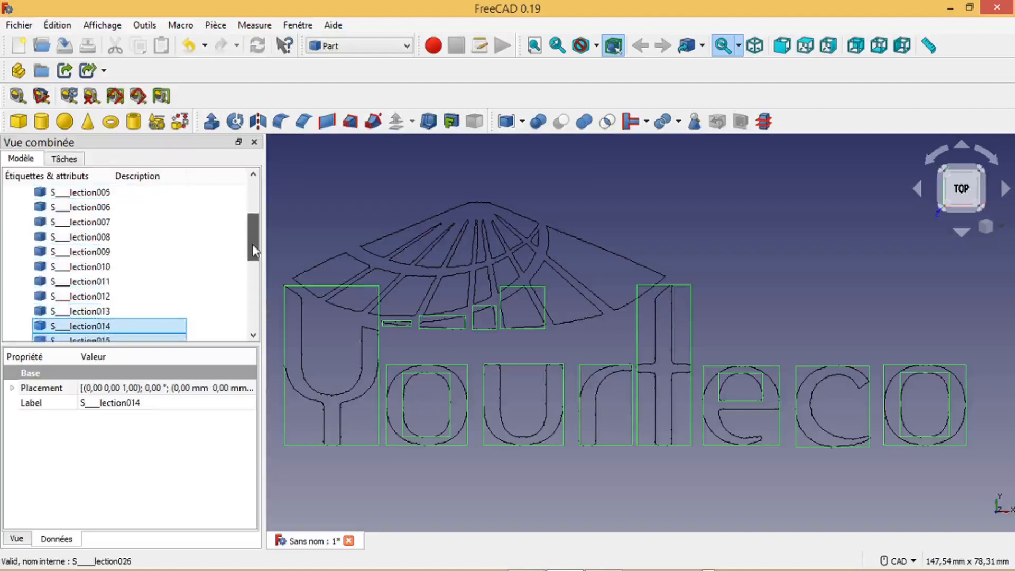
left_click(140, 252, "ctrl")
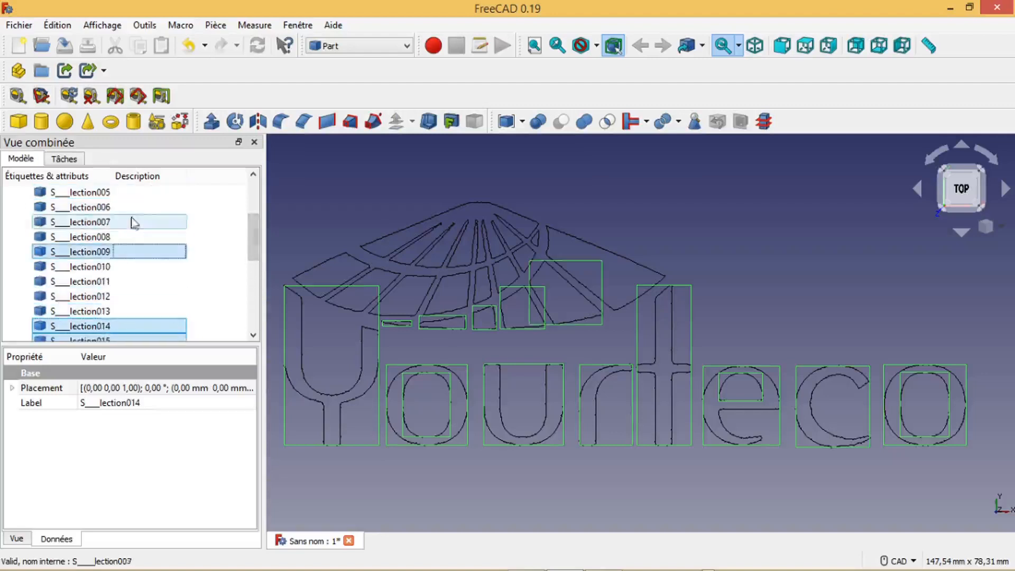
left_click_drag(254, 242, 254, 232)
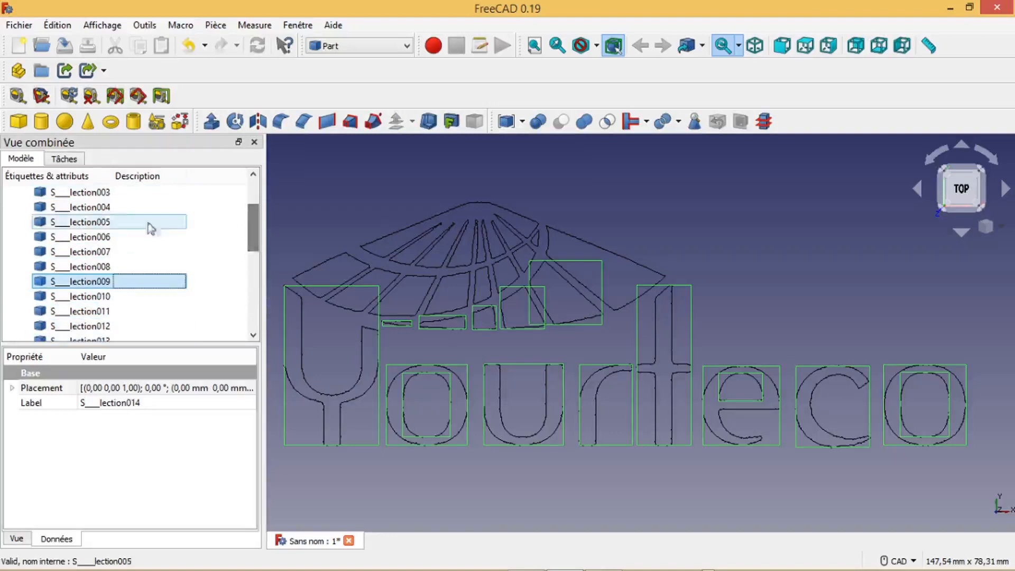
left_click(105, 210, "ctrl")
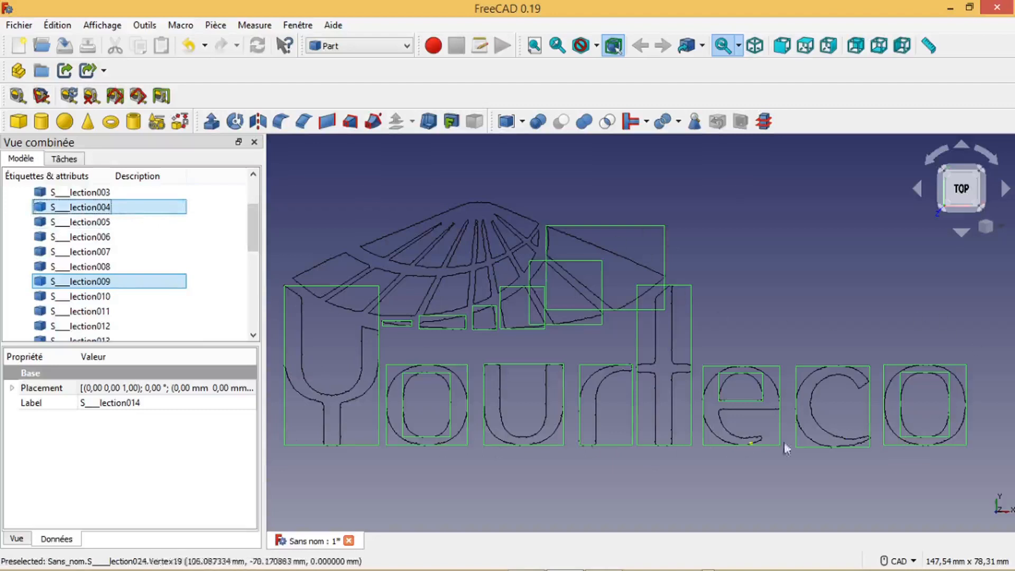
Extrude the selected letter and roof outlines 9.2 mm along their normal as solids.
left_click(211, 122)
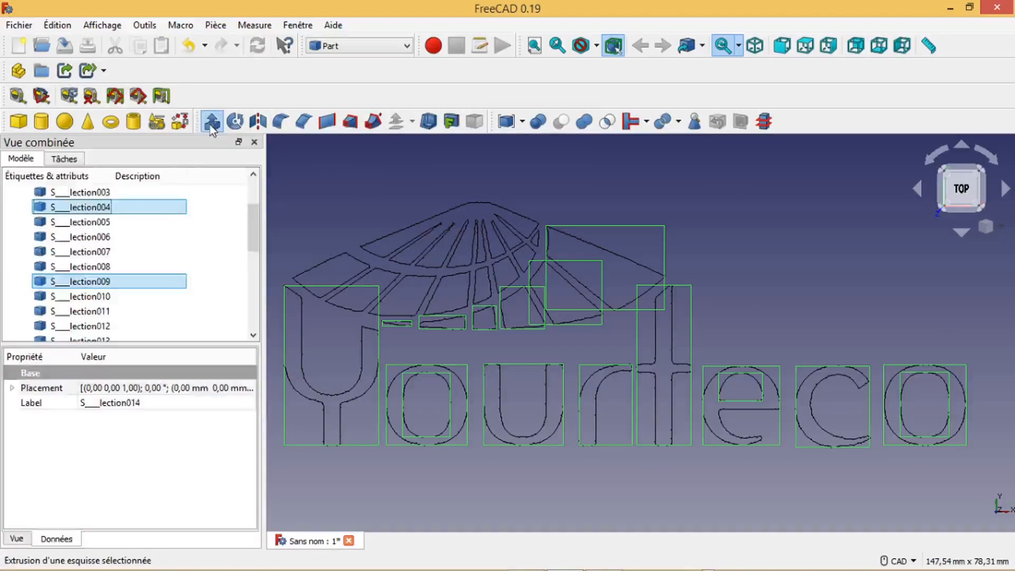
left_click(130, 428)
left_click_drag(139, 429, 73, 429)
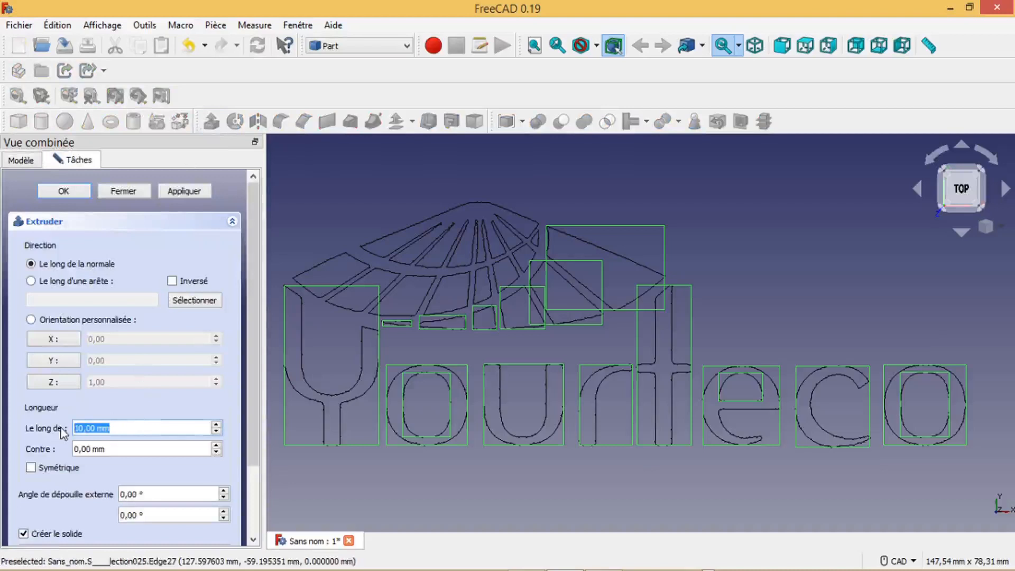
type("9.2")
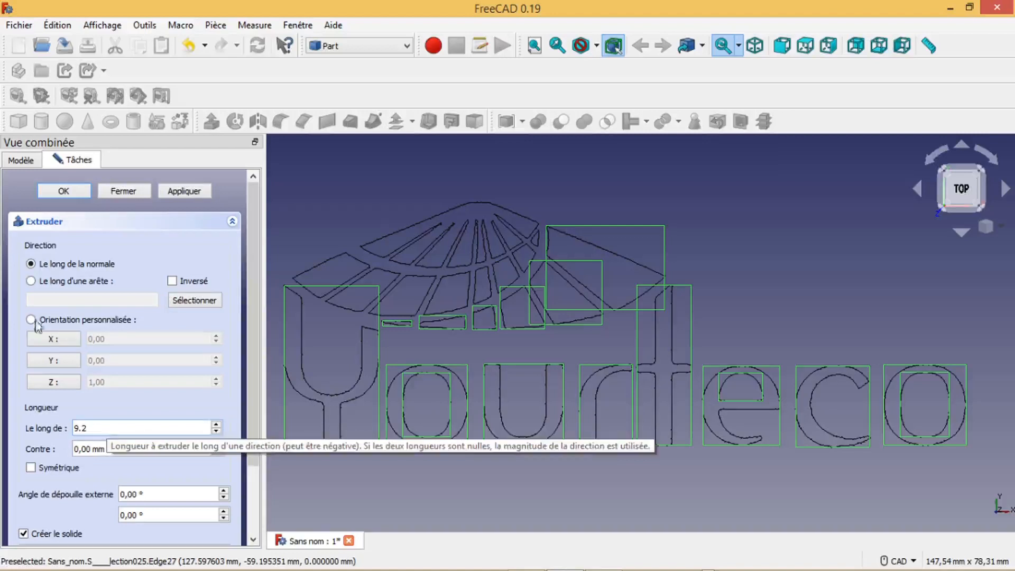
left_click(64, 191)
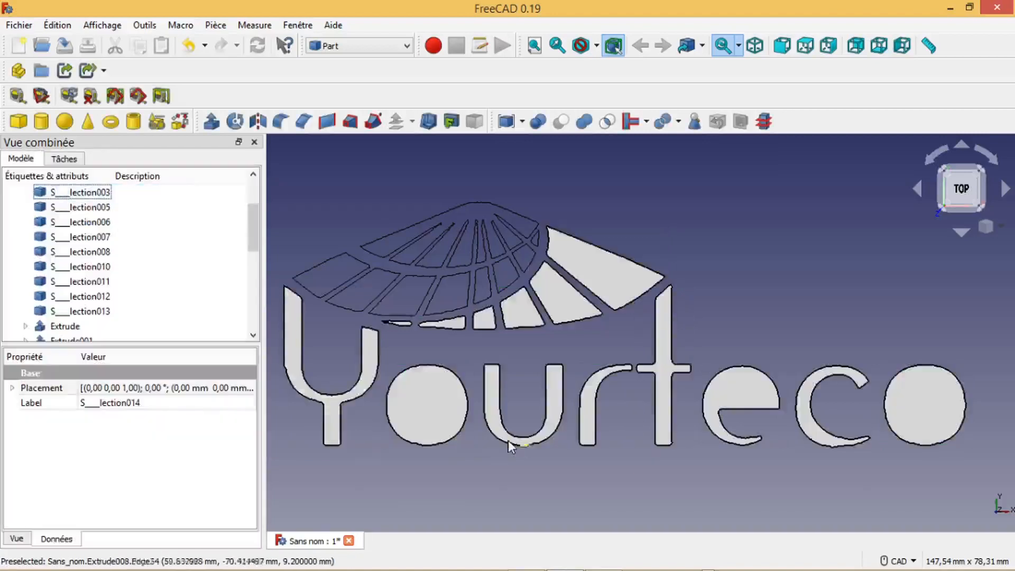
Select the remaining roof outlines from S___lection001 through S___lection013, leaving out the large outline S___lection.
middle_click_drag(544, 476, 551, 426)
middle_click_drag(716, 357, 666, 293)
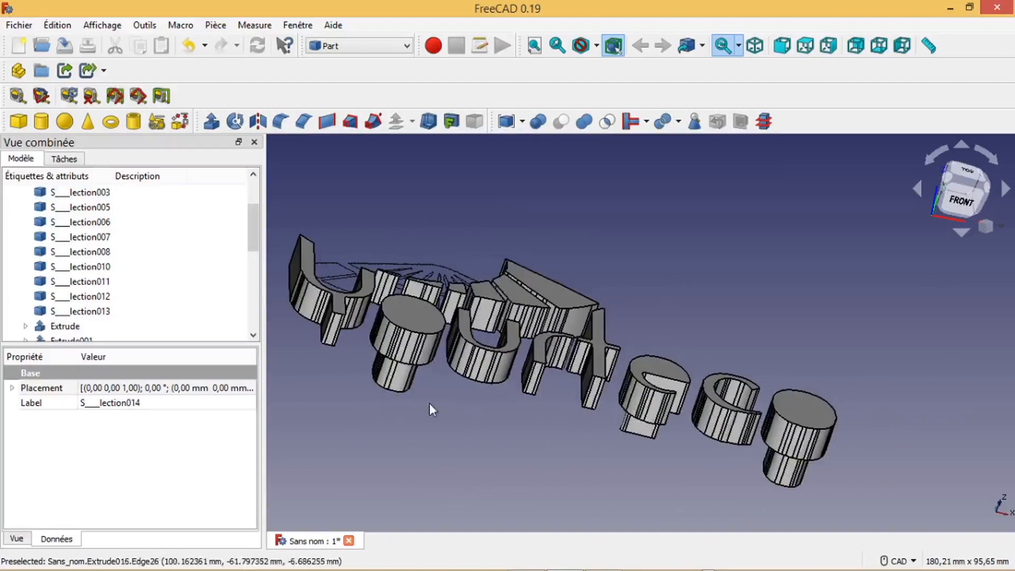
scroll(430, 408, "down", 1)
scroll(457, 372, "up", 1)
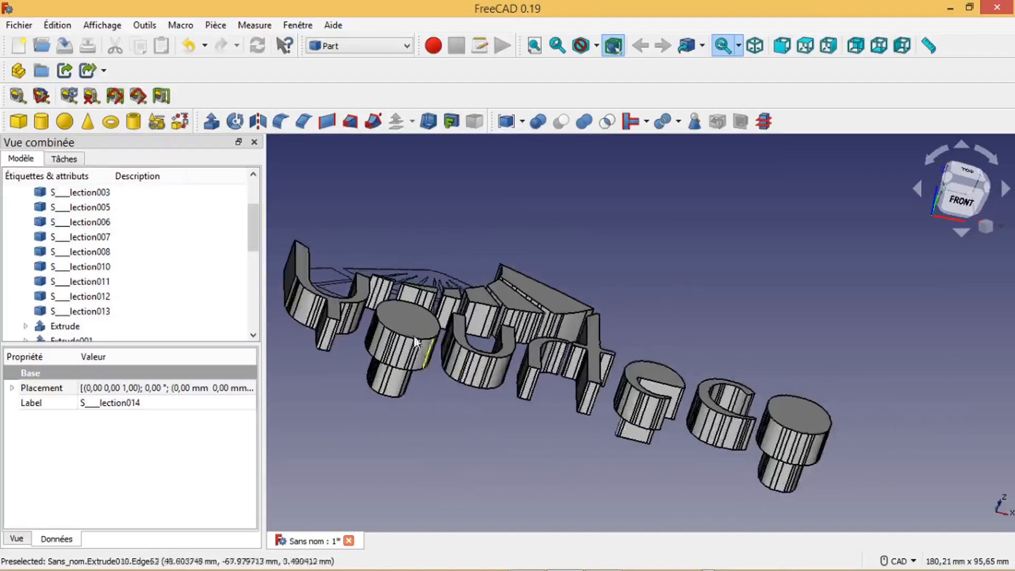
middle_click_drag(434, 227, 597, 413)
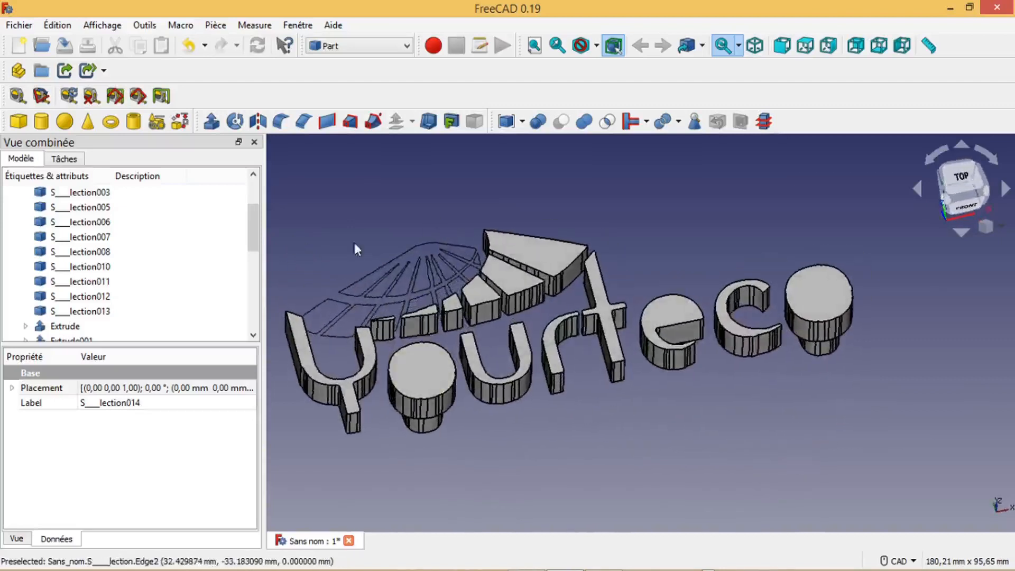
left_click_drag(253, 242, 254, 222)
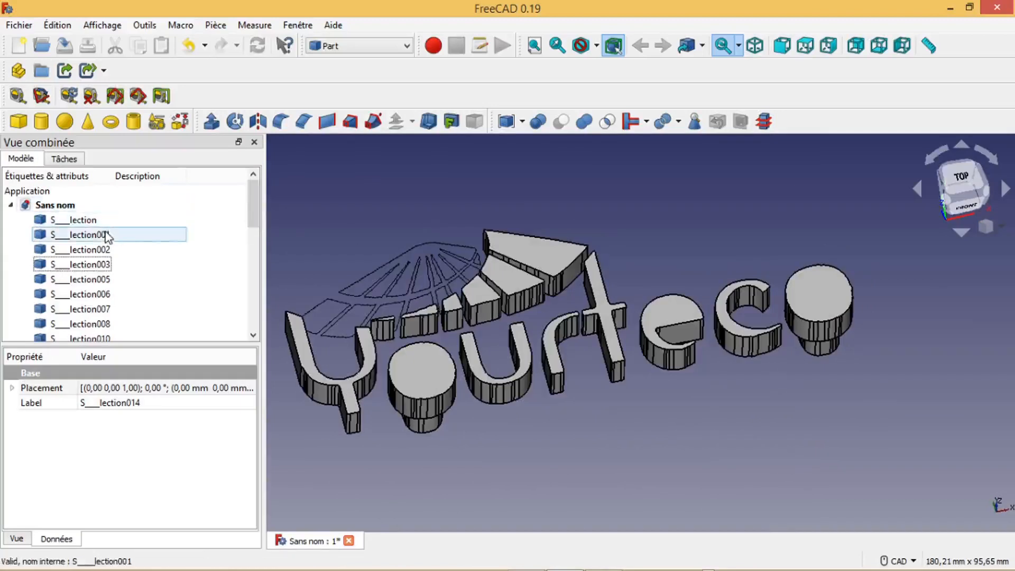
left_click_drag(253, 222, 257, 258)
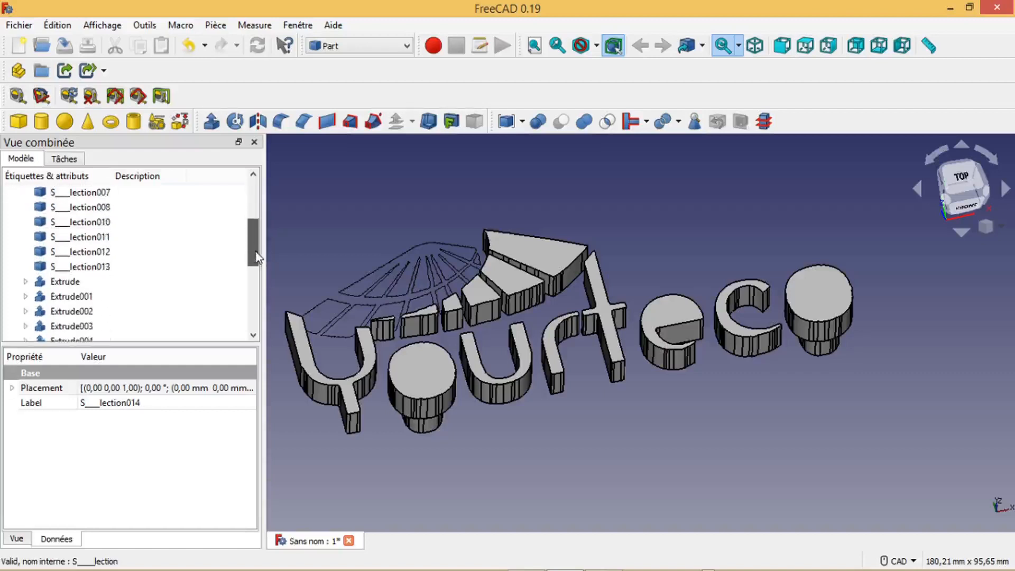
left_click(116, 268)
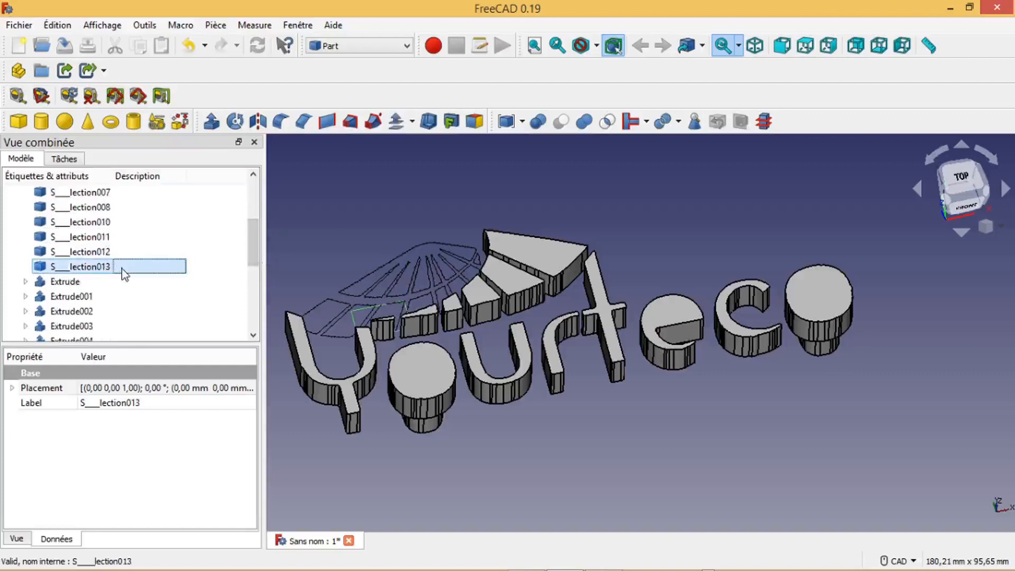
left_click_drag(261, 255, 266, 198)
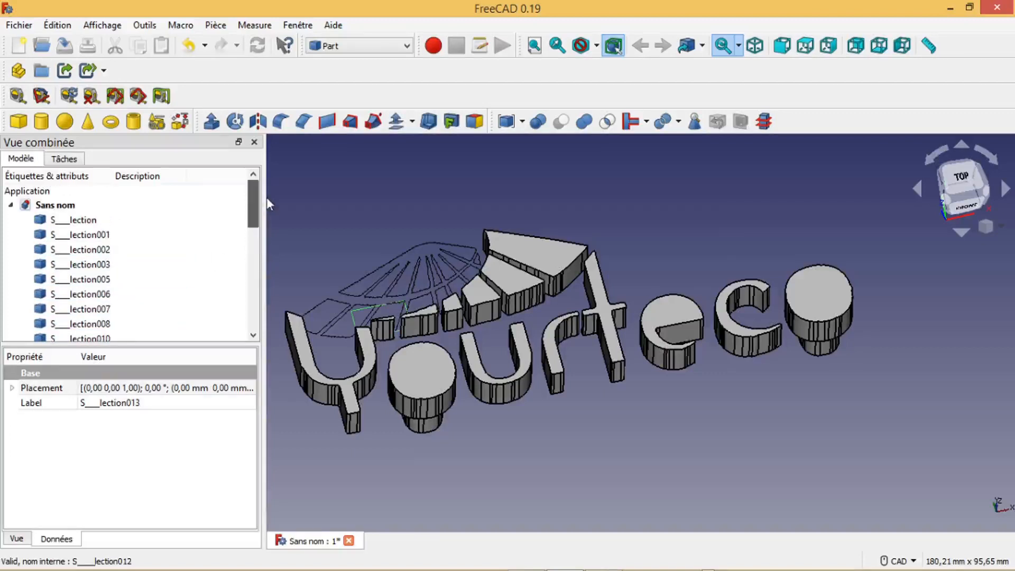
left_click(94, 237, "shift")
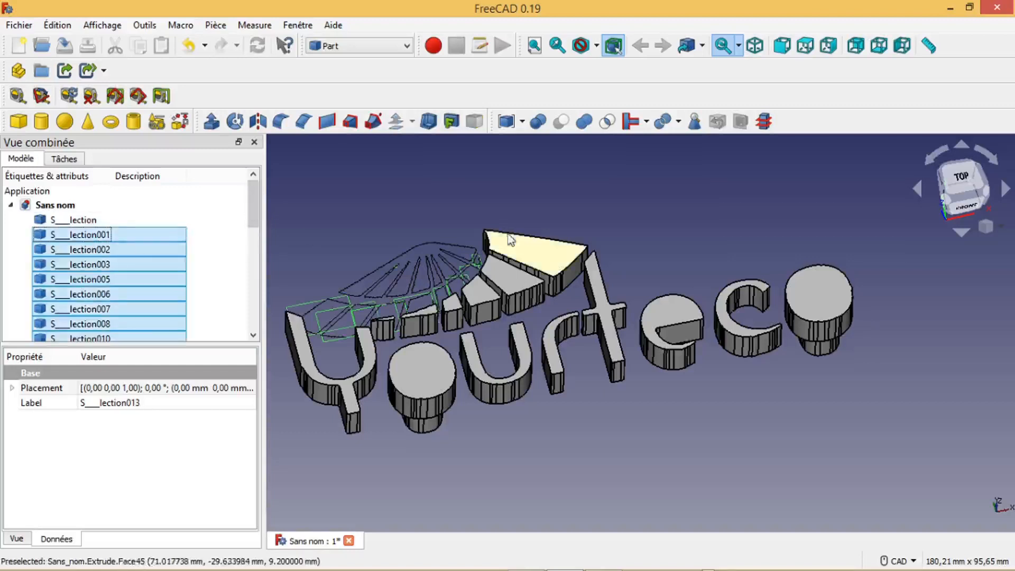
mouse_move(259, 221)
left_mouse_down()
mouse_move(260, 255)
mouse_move(264, 236)
left_mouse_up()
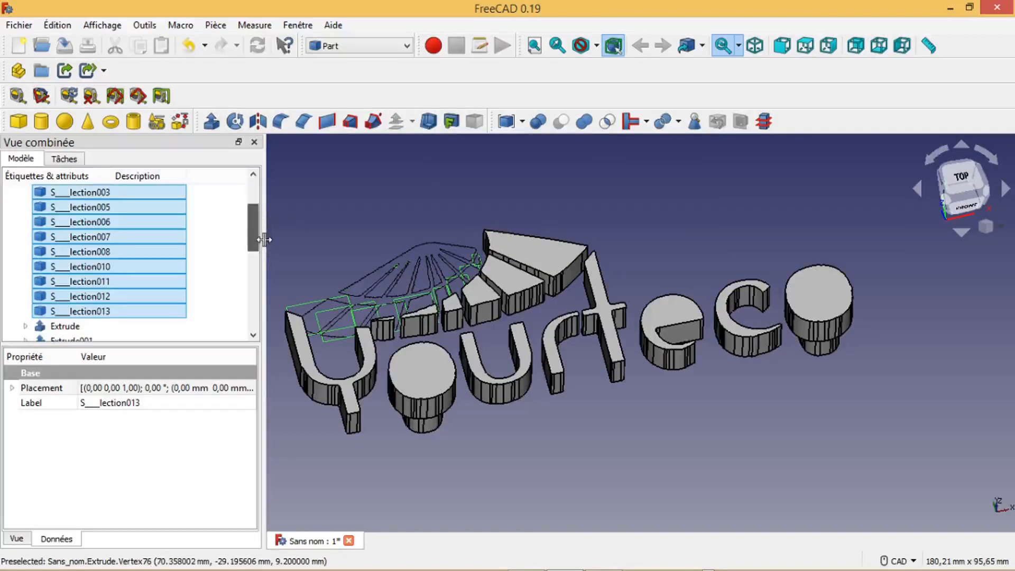
Extrude the selected roof outlines 8 mm along their normal.
mouse_move(668, 217)
middle_mouse_down()
mouse_move(657, 271)
mouse_move(663, 250)
mouse_move(391, 202)
mouse_move(652, 211)
mouse_move(680, 233)
mouse_move(735, 228)
mouse_move(734, 211)
mouse_move(711, 215)
mouse_move(781, 219)
mouse_move(672, 226)
middle_mouse_up()
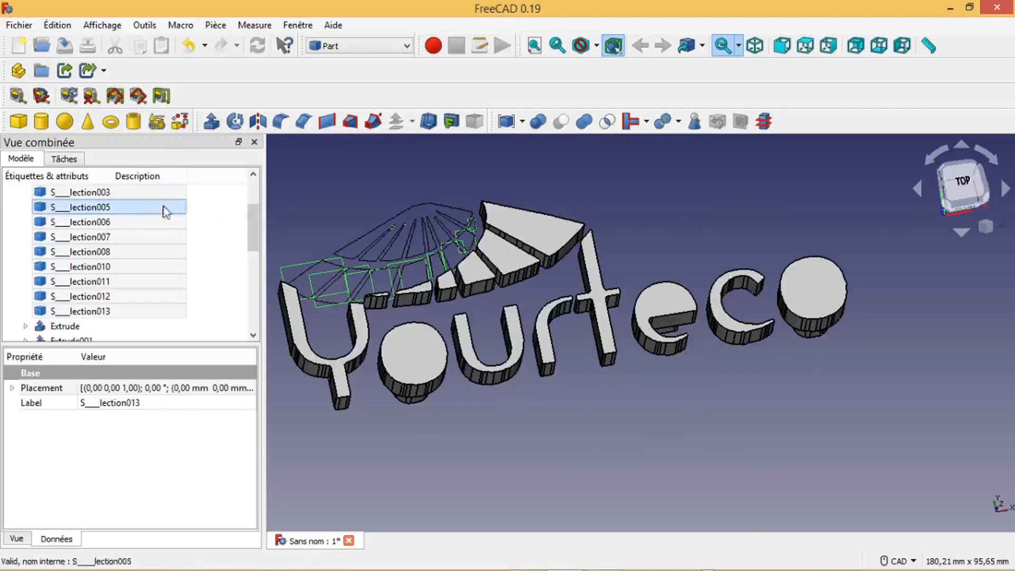
left_click(212, 122)
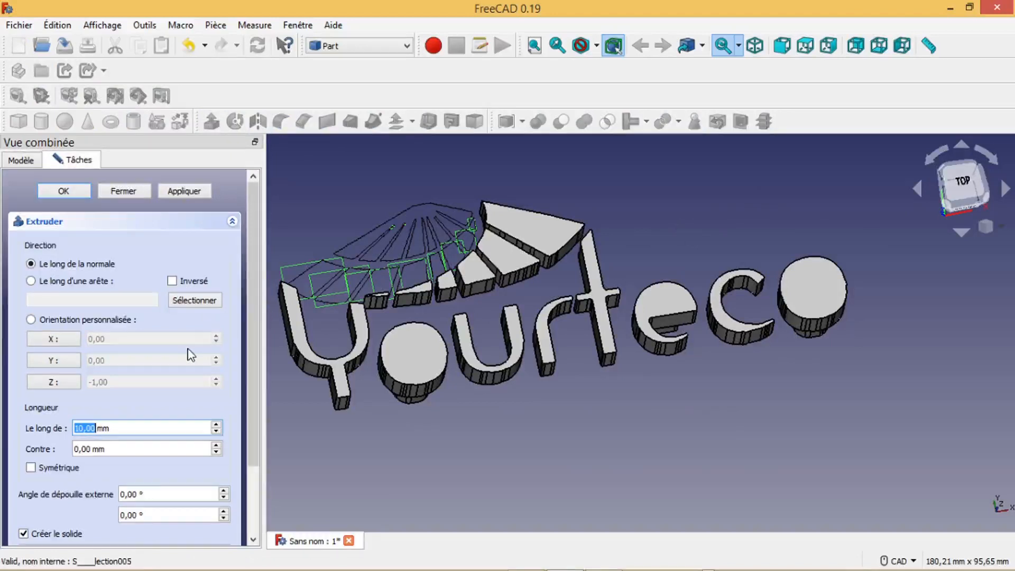
type("8")
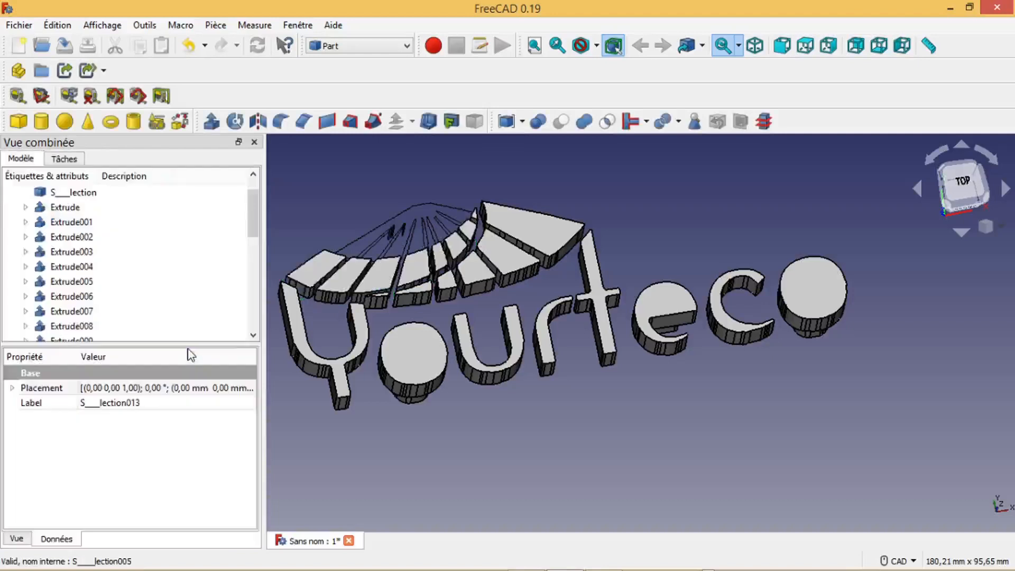
Delete the three thin extrusions of S___lection001, S___lection002 and S___lection003 that project below the roof.
scroll(463, 298, "up", 2)
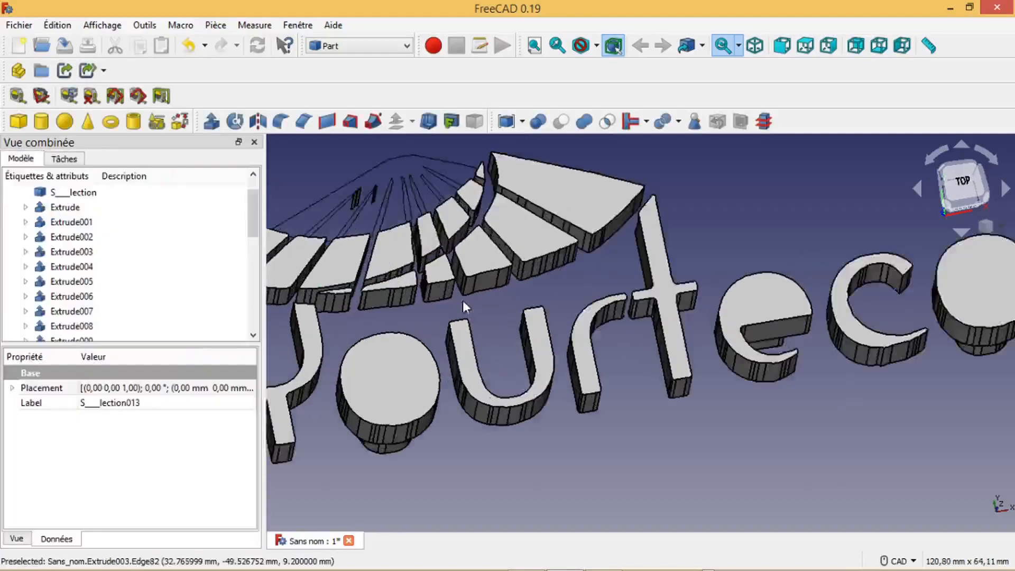
scroll(471, 349, "down", 2)
middle_click_drag(469, 462, 359, 311)
scroll(364, 301, "up", 2)
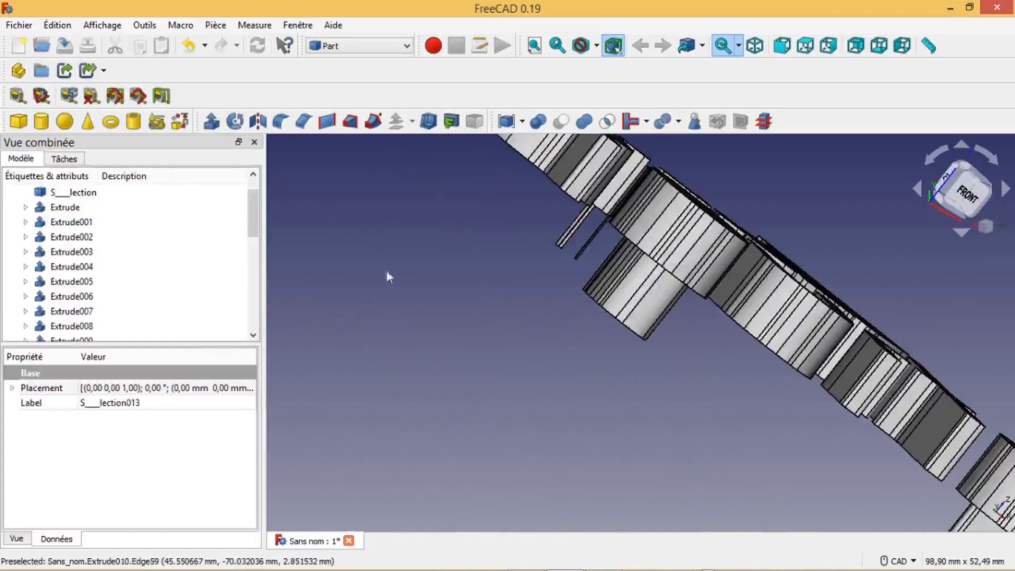
left_click(568, 235)
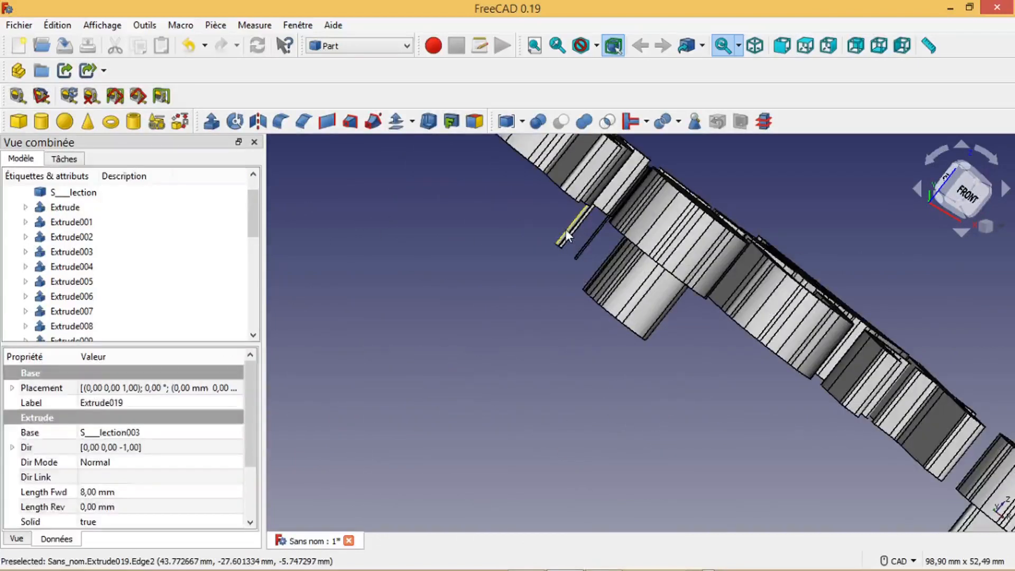
key("Delete")
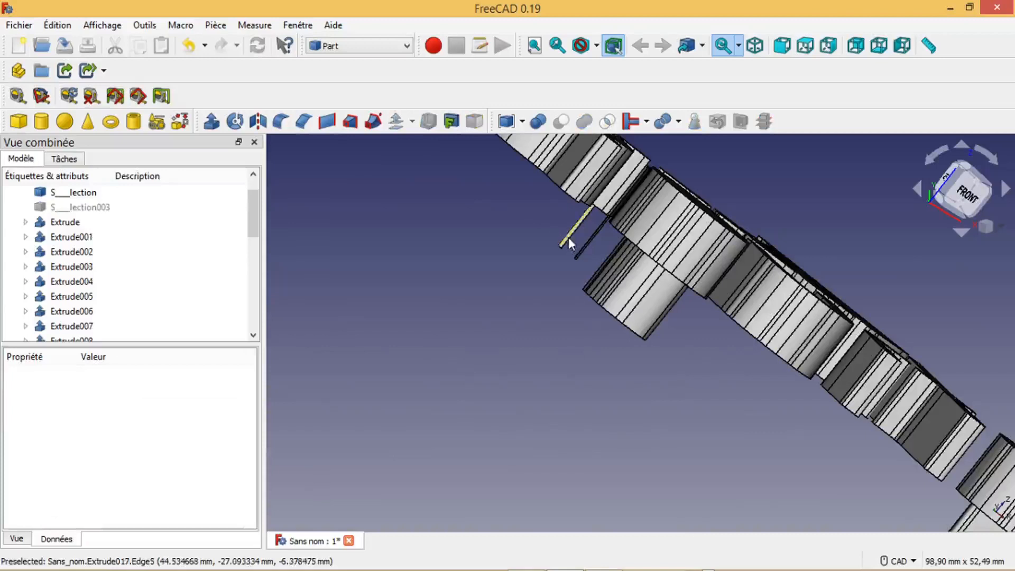
left_click(568, 239)
key("Delete")
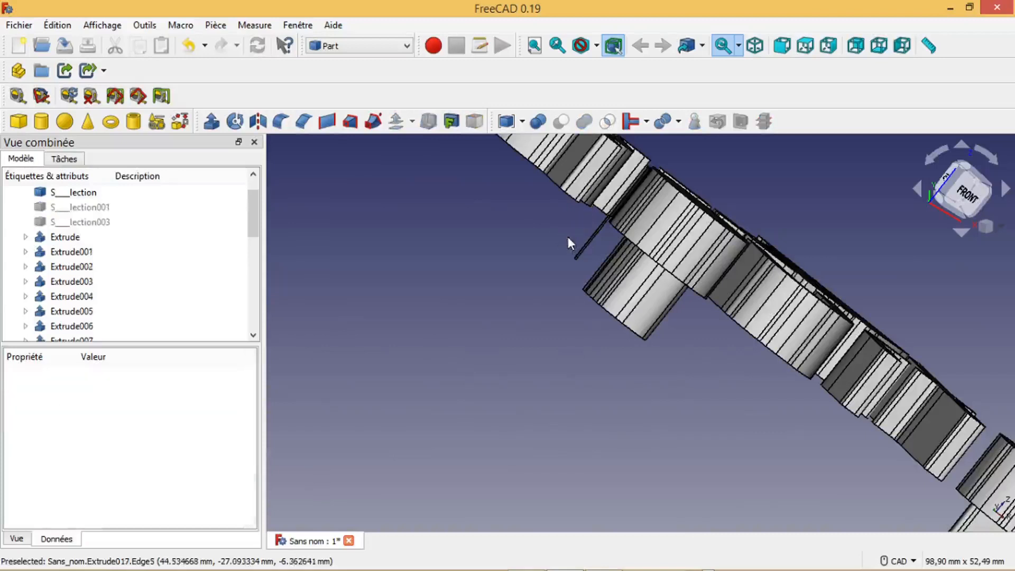
left_click(582, 252)
key("Delete")
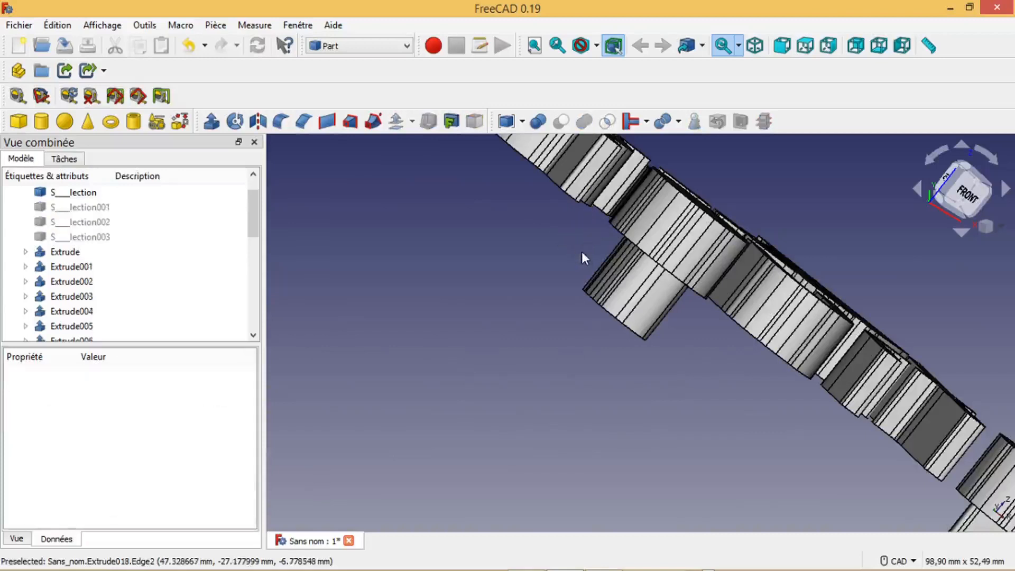
scroll(492, 389, "down", 5)
middle_click_drag(606, 233, 557, 404)
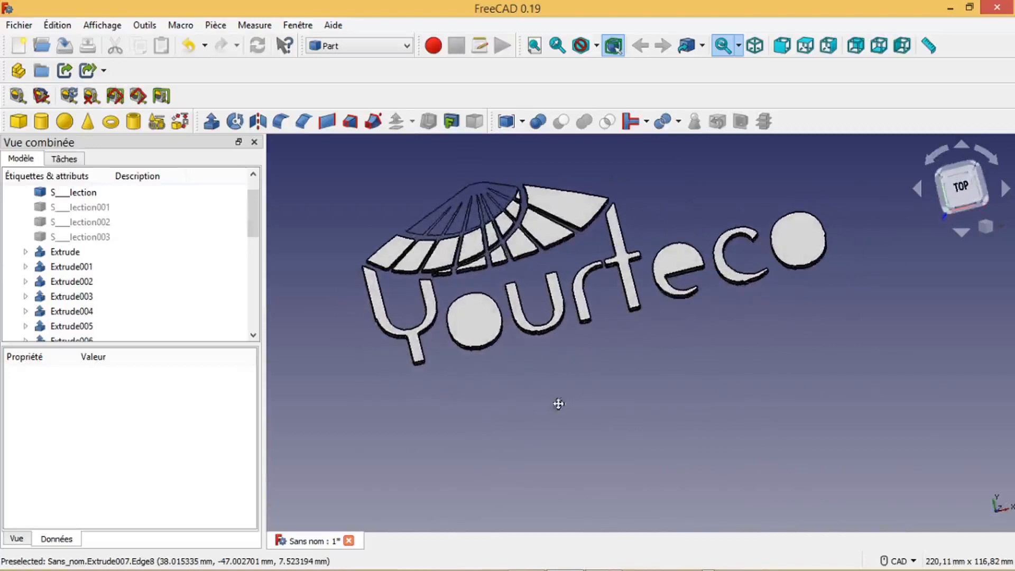
left_click(82, 194)
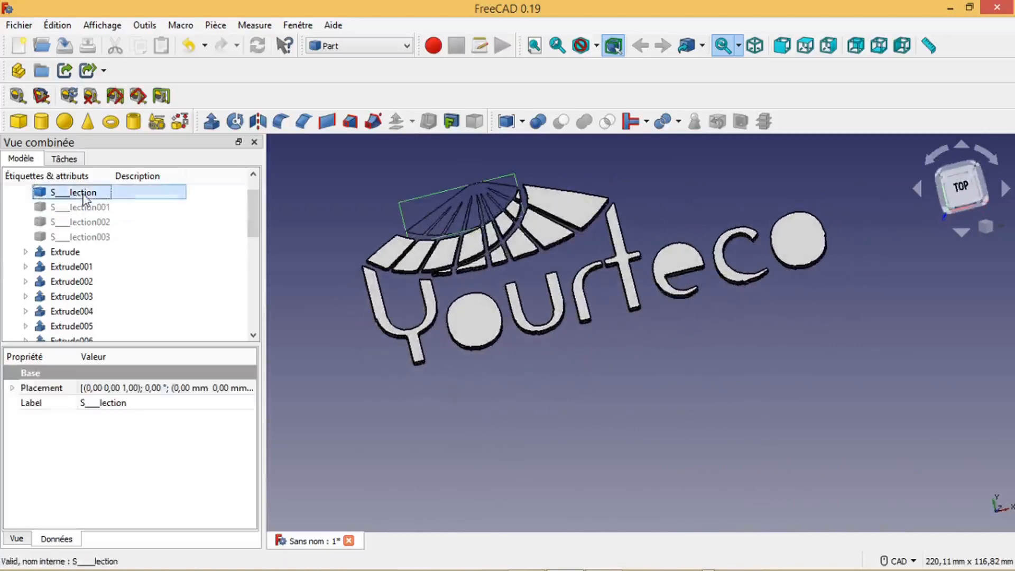
left_click(212, 122)
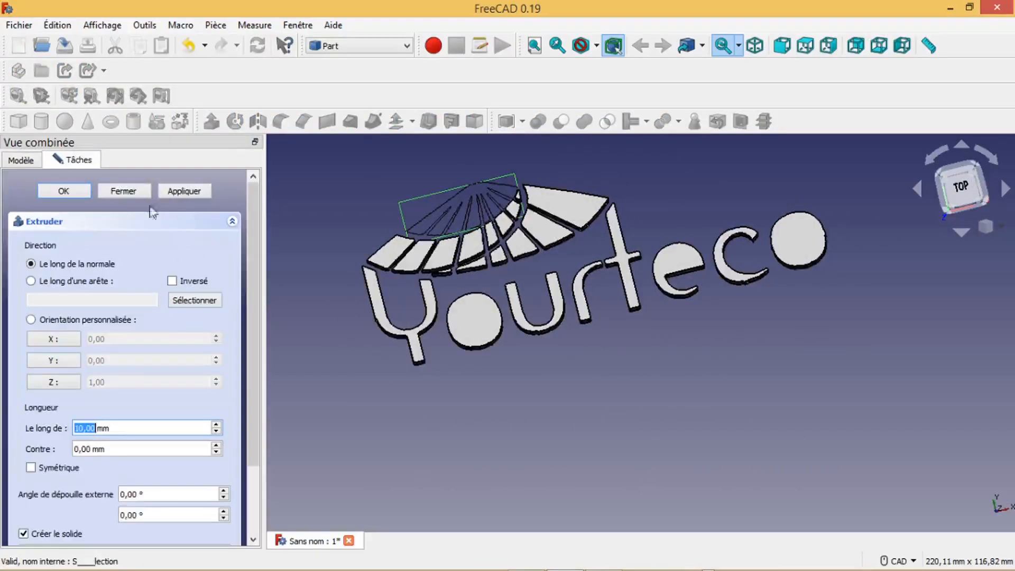
left_click(129, 192)
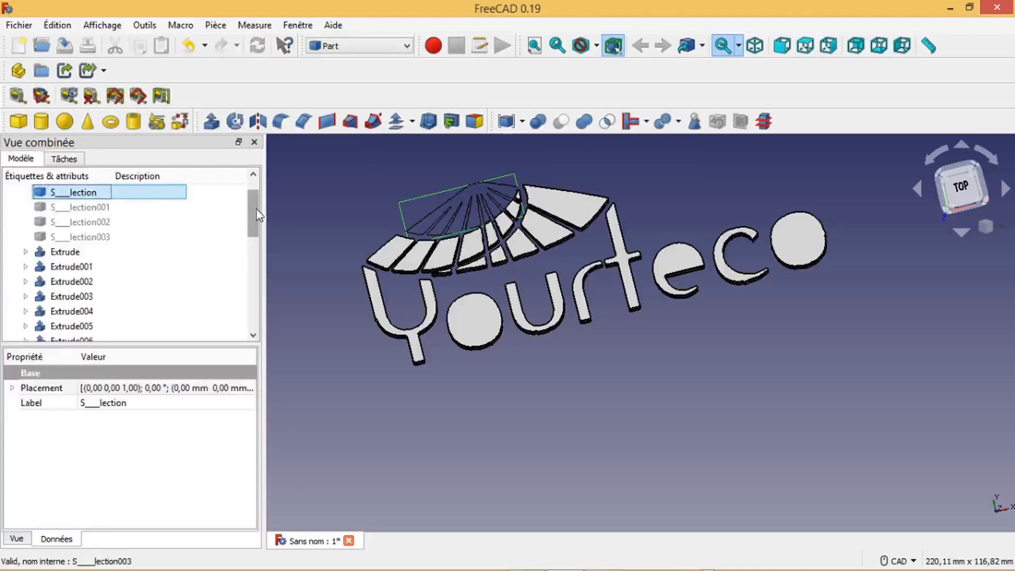
left_click(60, 255)
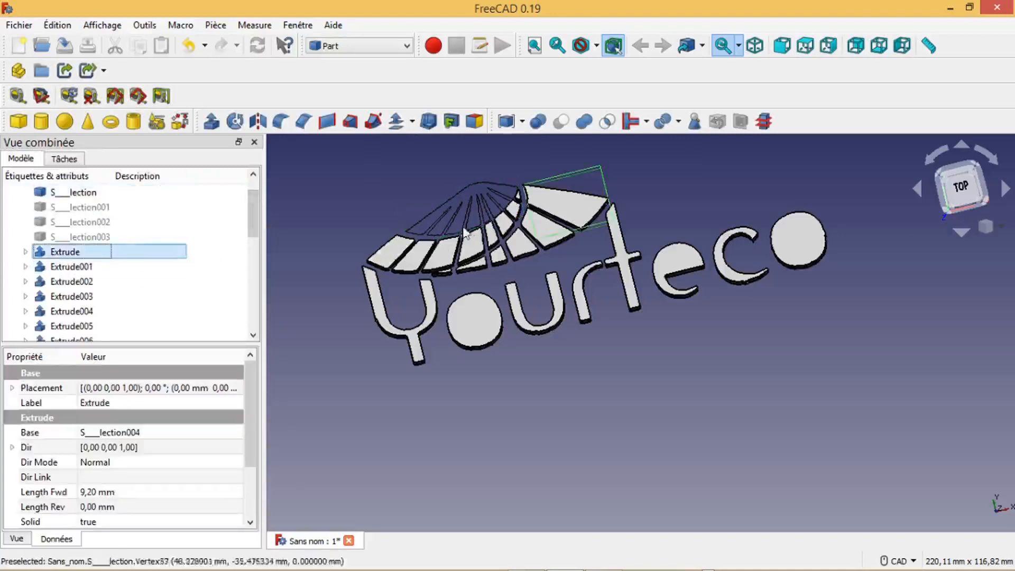
left_click(429, 214)
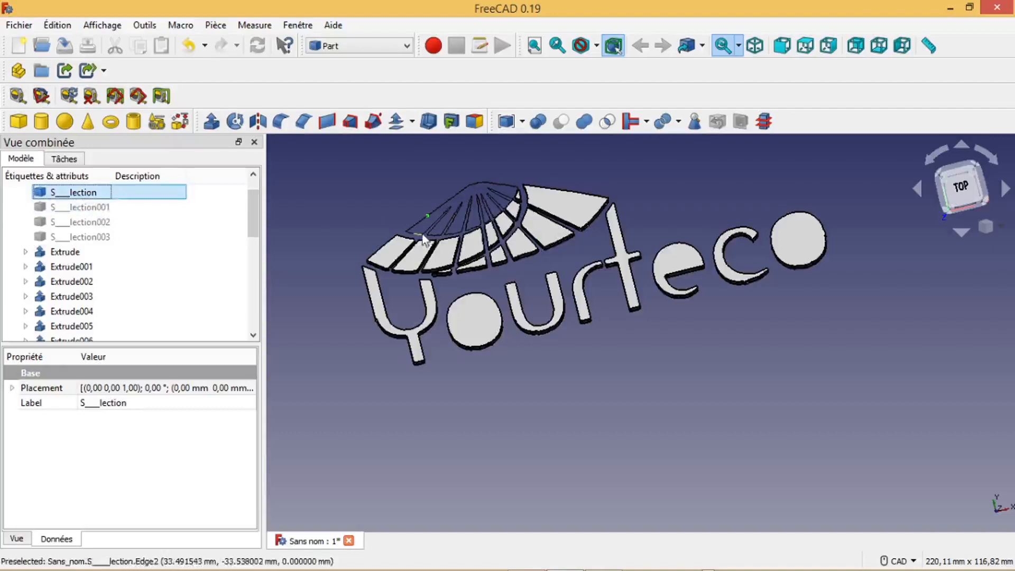
Make the hidden outlines S___lection001, S___lection002 and S___lection003 visible and select the upper roof outline S___lection.
left_click_drag(253, 235, 253, 211)
left_click(76, 238)
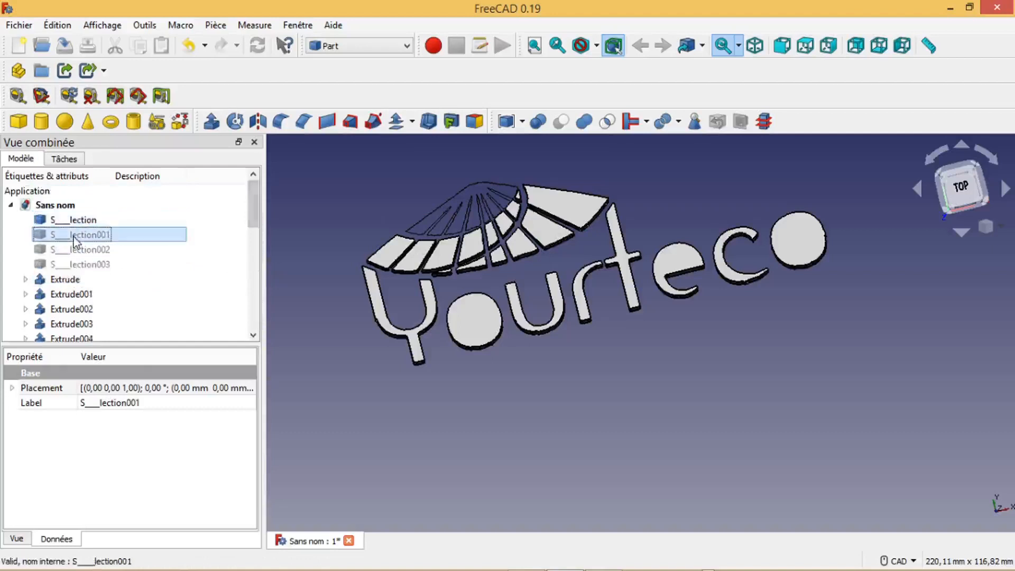
key("space")
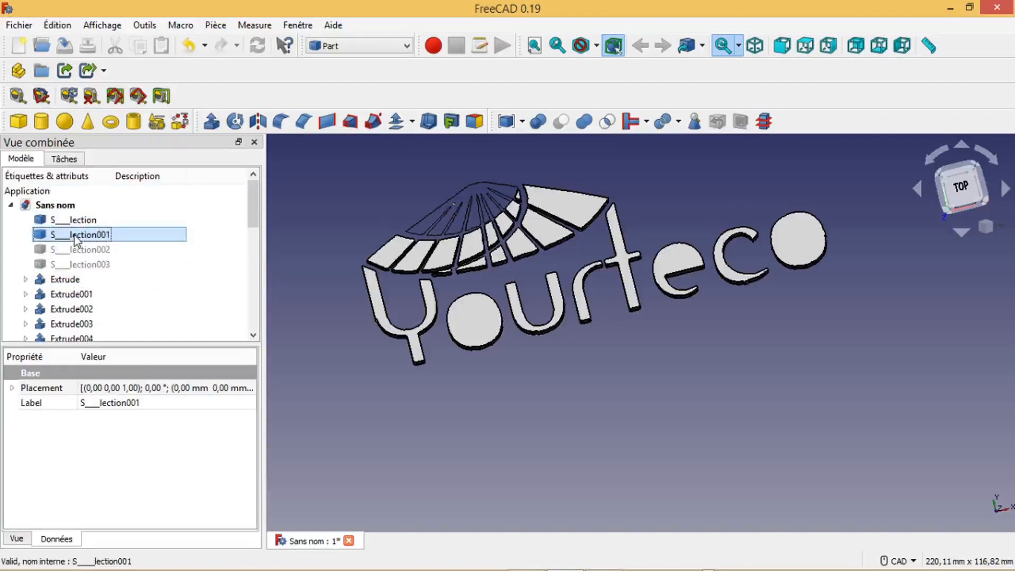
left_click(78, 249)
key("space")
left_click(80, 264)
key("space")
left_click(96, 221)
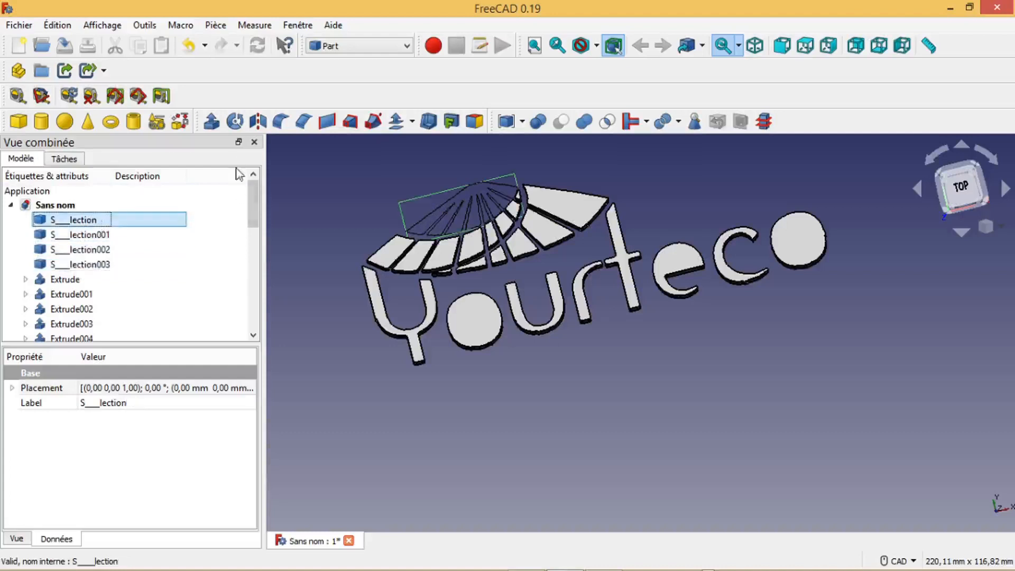
Extrude the upper roof outline S___lection 6.8 mm along its normal.
left_click(212, 122)
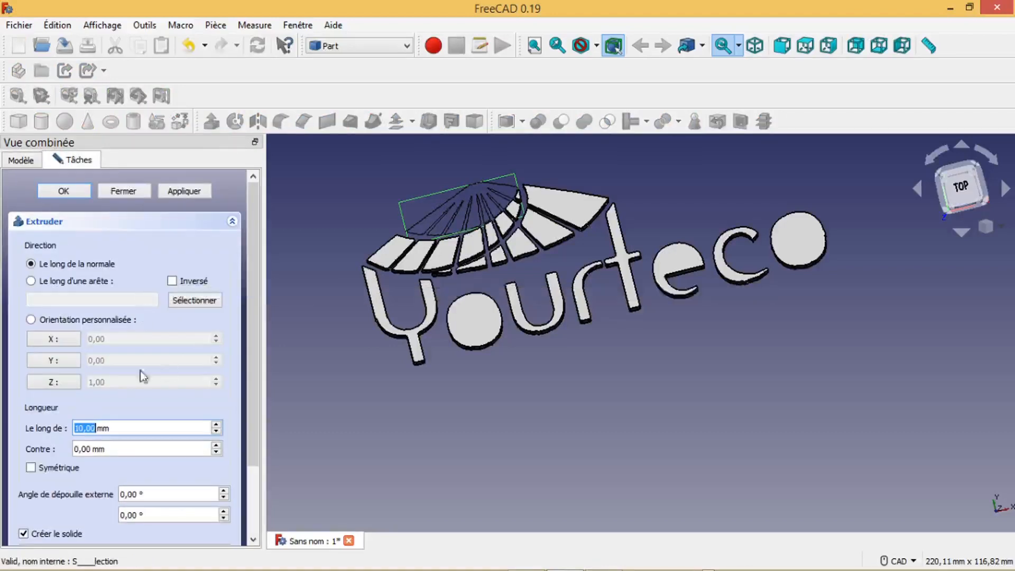
type("6")
left_click(71, 193)
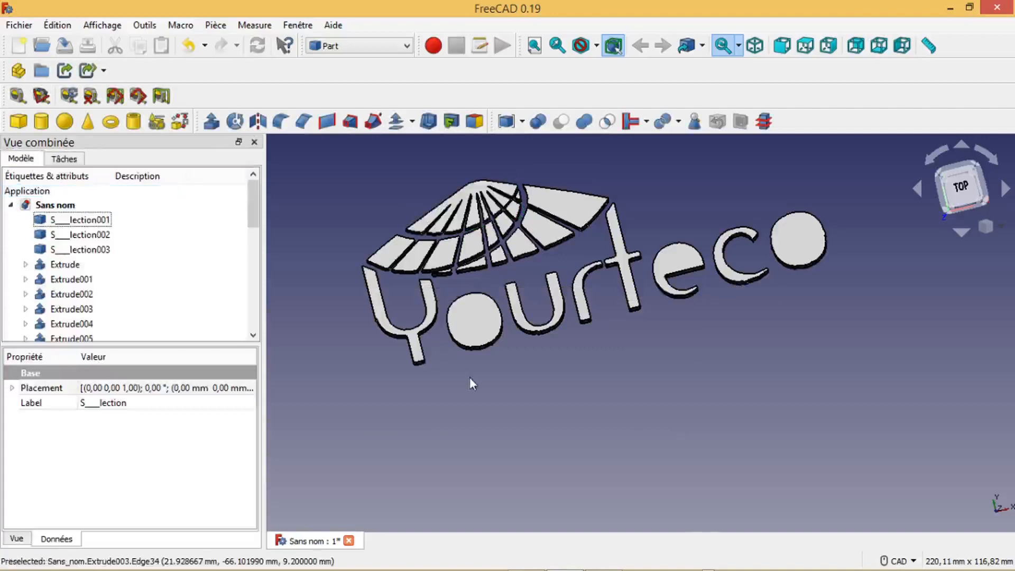
Examine the extrusion heights of the roof and the letters from the side, from below and from above.
scroll(470, 376, "up", 1)
scroll(417, 391, "down", 2)
middle_click_drag(356, 381, 607, 450)
middle_click_drag(460, 297, 517, 317)
middle_click_drag(461, 417, 286, 356)
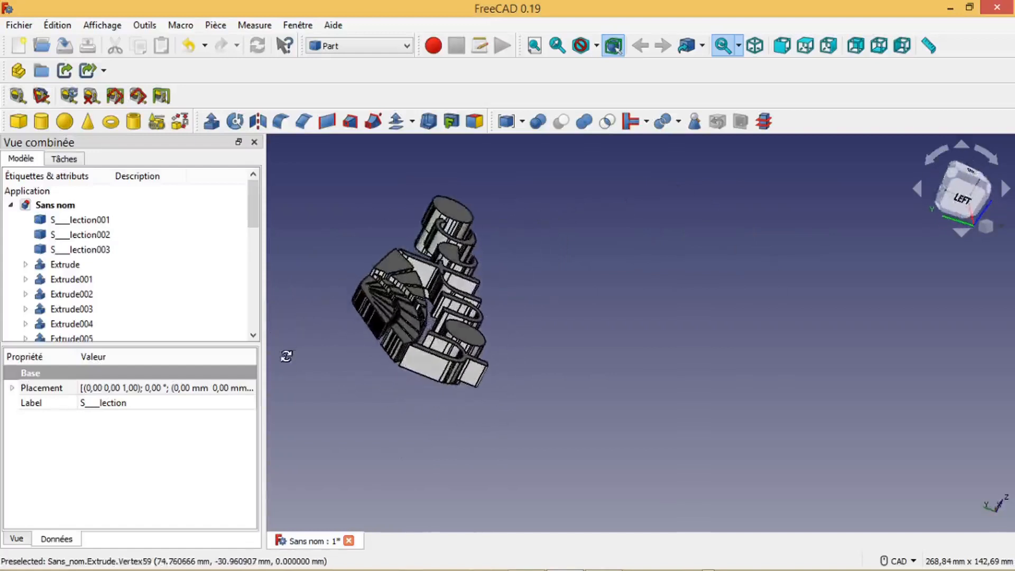
middle_click_drag(500, 410, 345, 319)
middle_click_drag(354, 276, 319, 331)
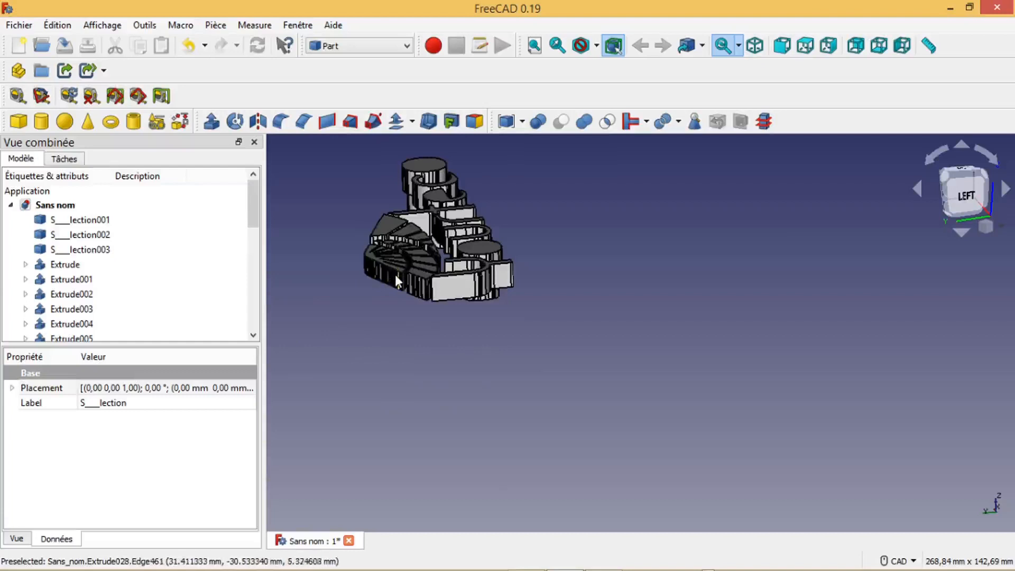
scroll(396, 278, "up", 3)
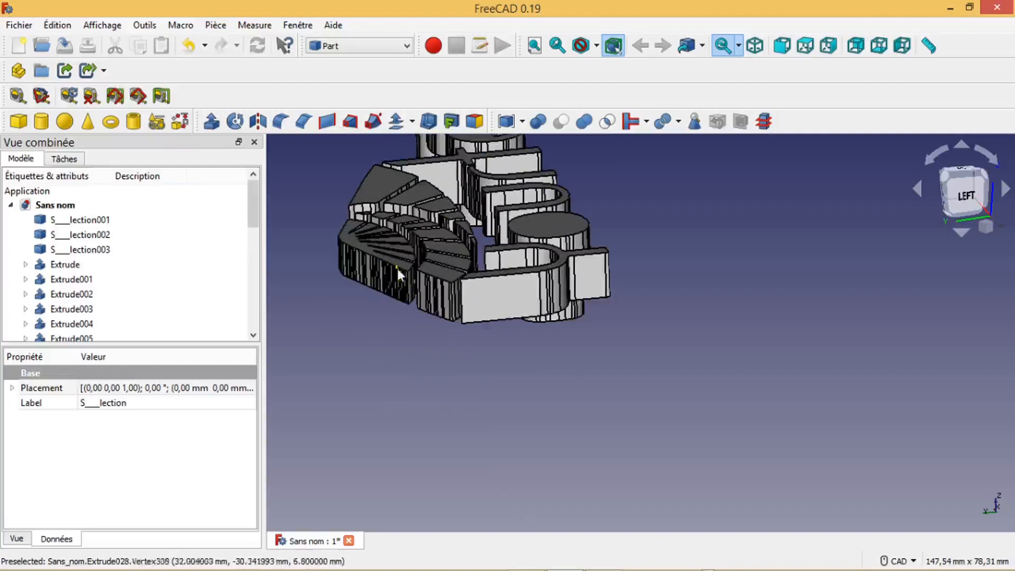
scroll(644, 279, "down", 3)
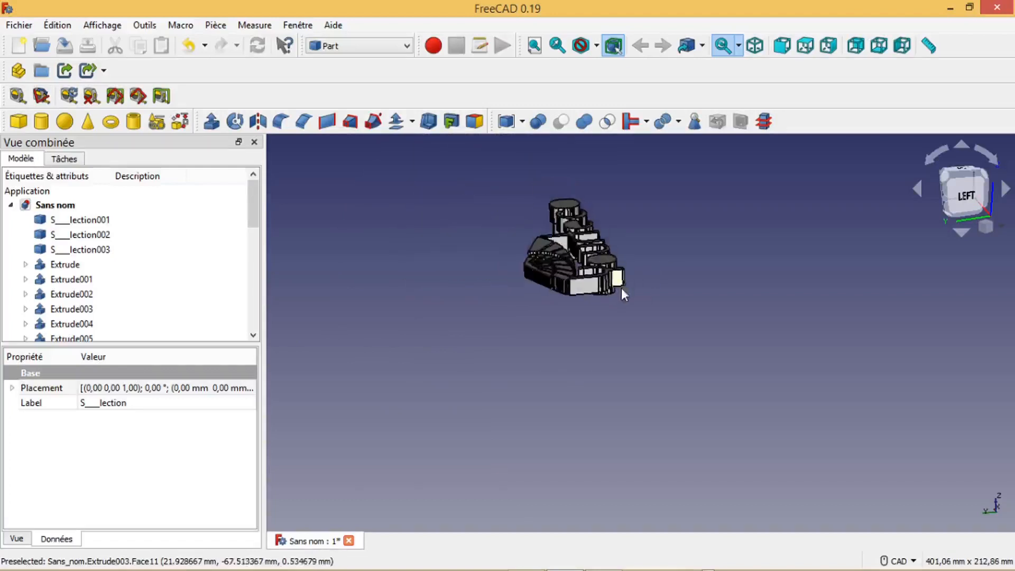
middle_click_drag(775, 301, 460, 376)
scroll(515, 362, "up", 3)
middle_click_drag(517, 363, 881, 252)
left_click(960, 188)
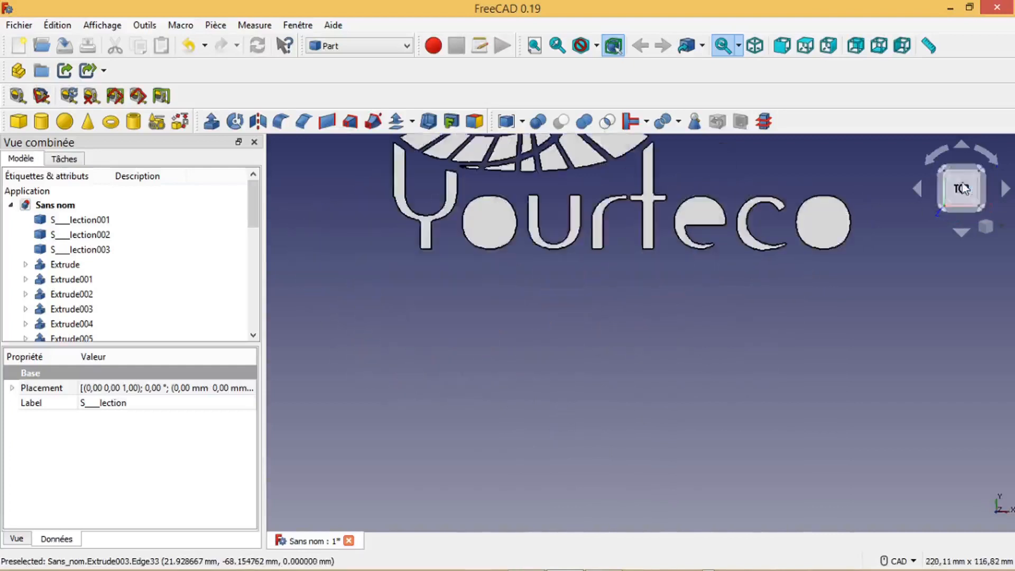
Rename Extrude014, the inner extrusion projecting below the first letter o, as s1.
middle_click_drag(686, 293, 682, 222)
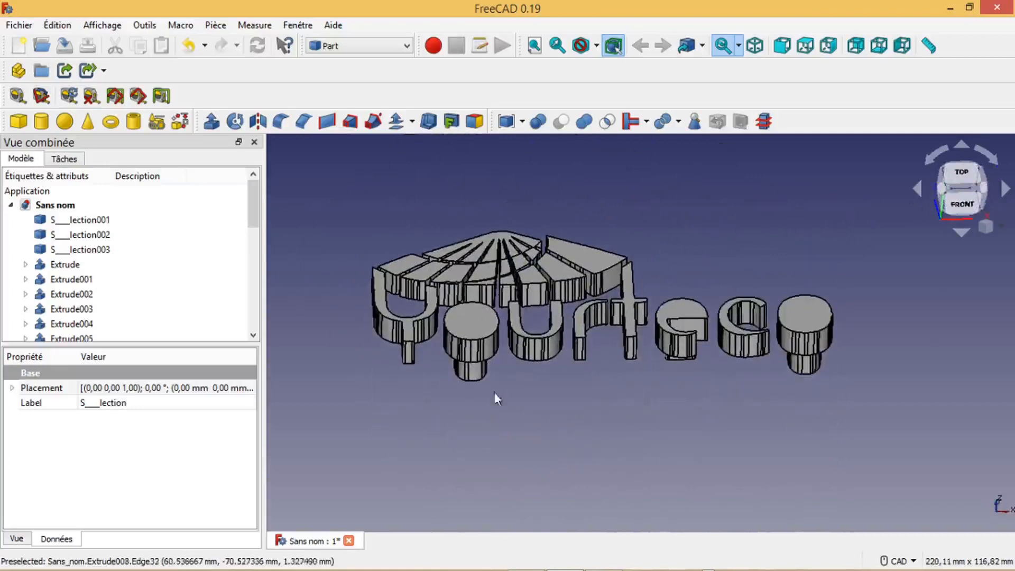
left_click(476, 373)
left_click_drag(252, 211, 255, 279)
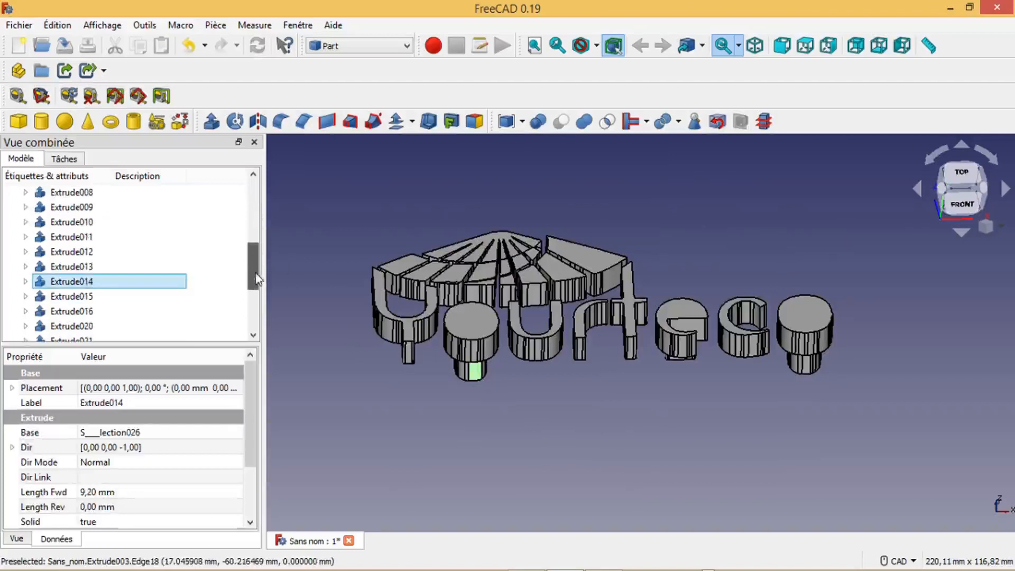
left_click(77, 286)
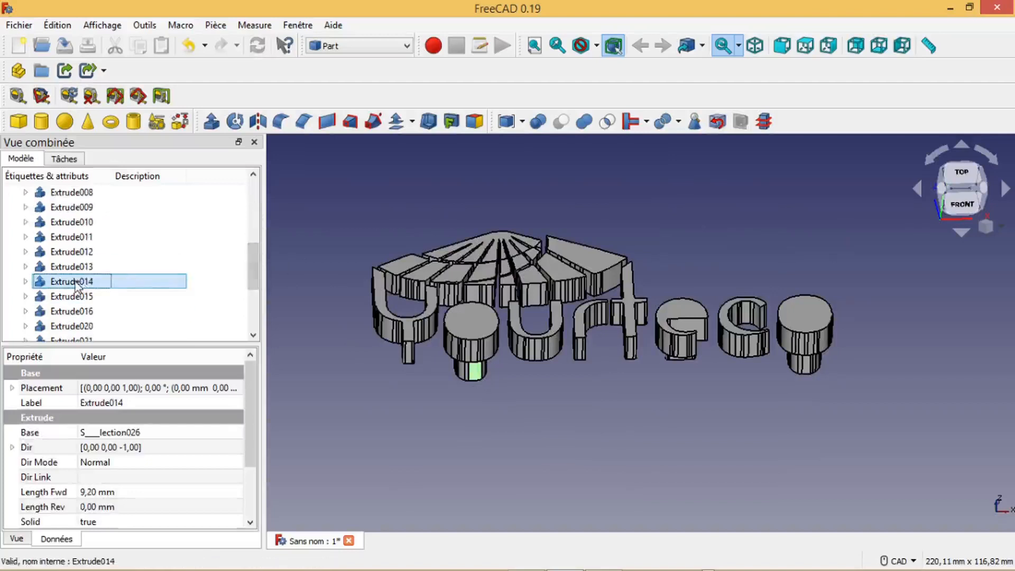
right_click(77, 285)
left_click(126, 361)
key("BackSpace")
type("sl")
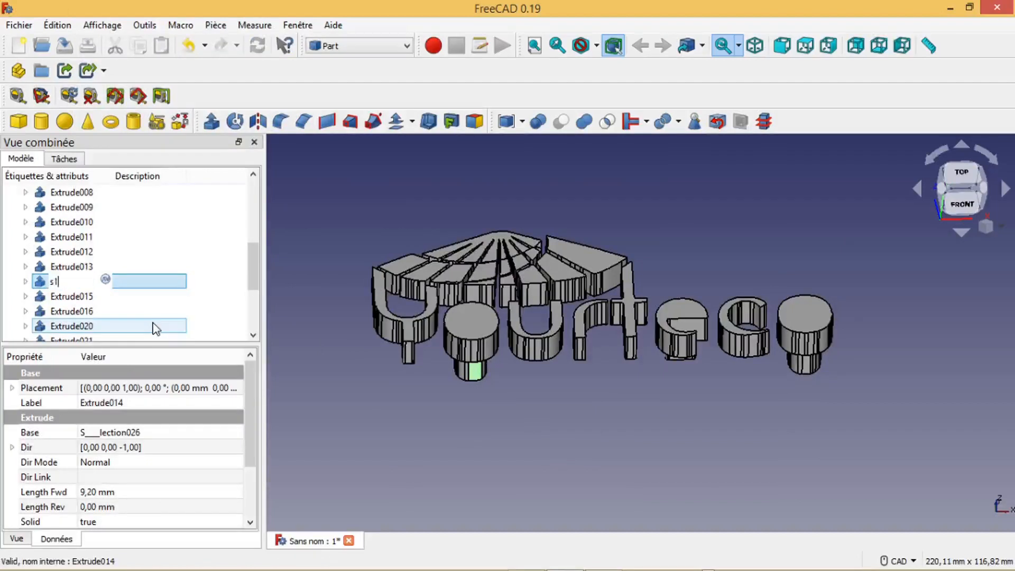
key("Return")
left_click(534, 440)
Rename Extrude016, the inner extrusion projecting below the letter e, as s2.
scroll(675, 372, "up", 2)
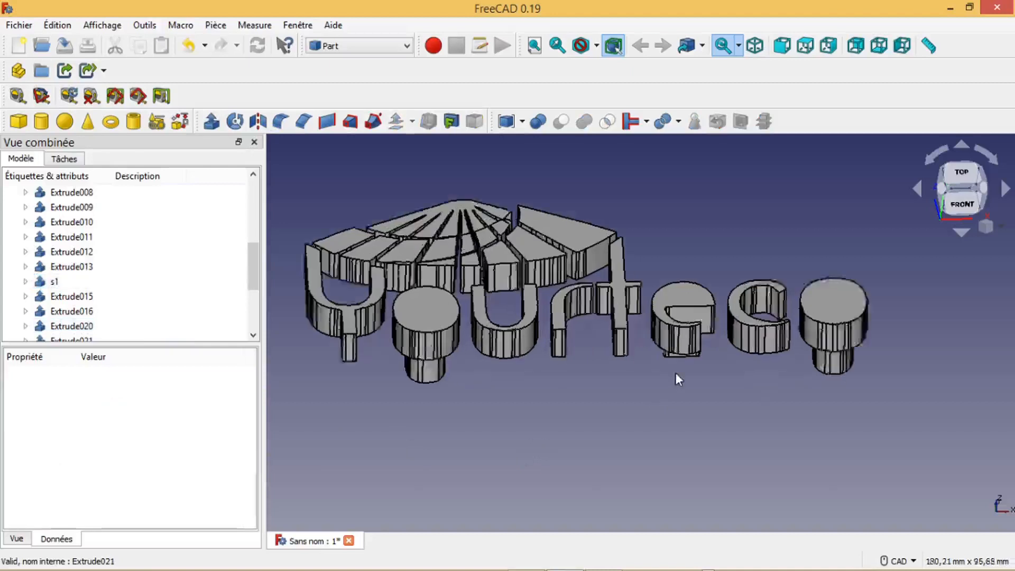
scroll(675, 373, "up", 2)
left_click(674, 347)
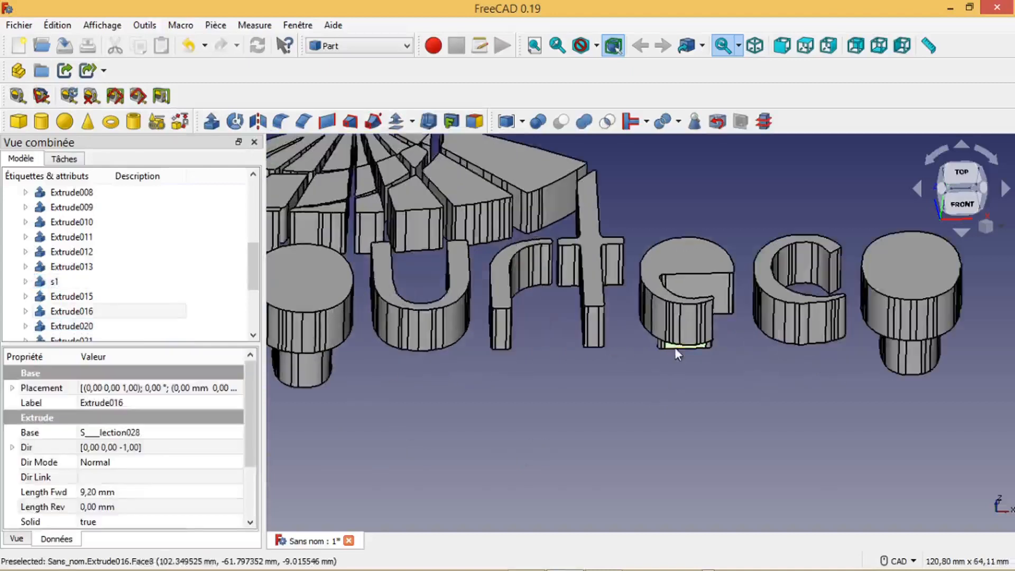
right_click(89, 316)
left_click(133, 363)
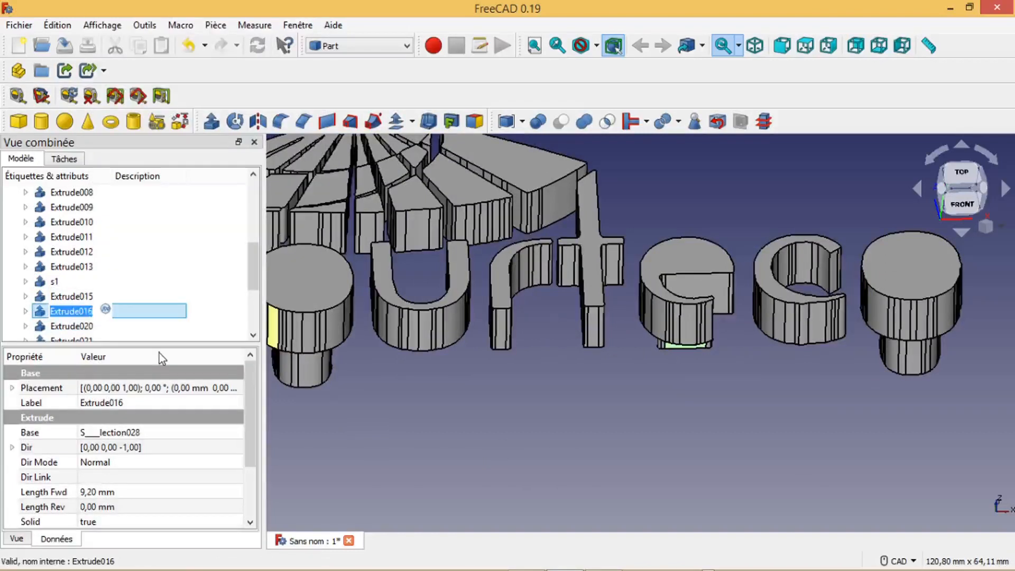
type("s2")
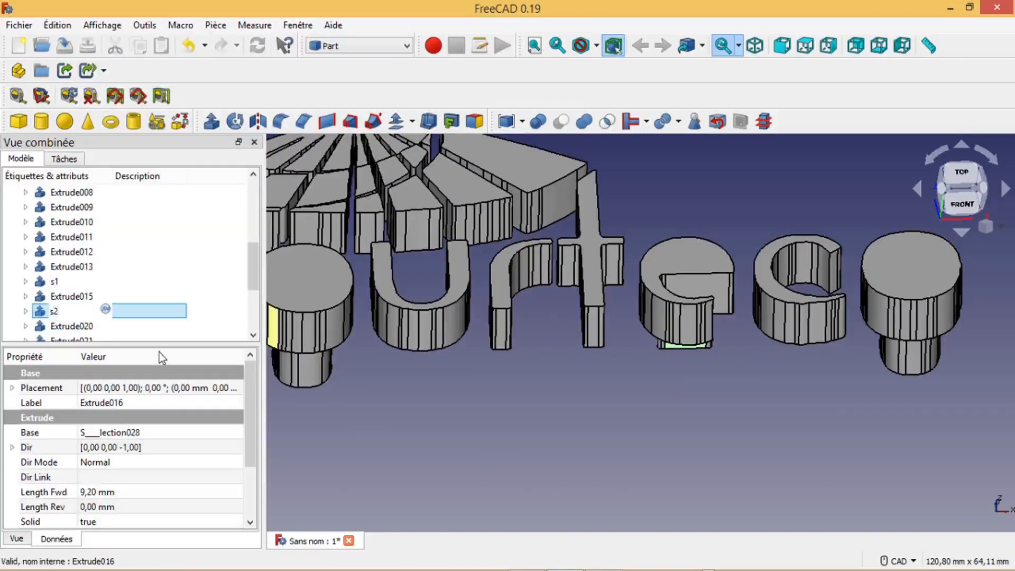
key("Return")
left_click(402, 407)
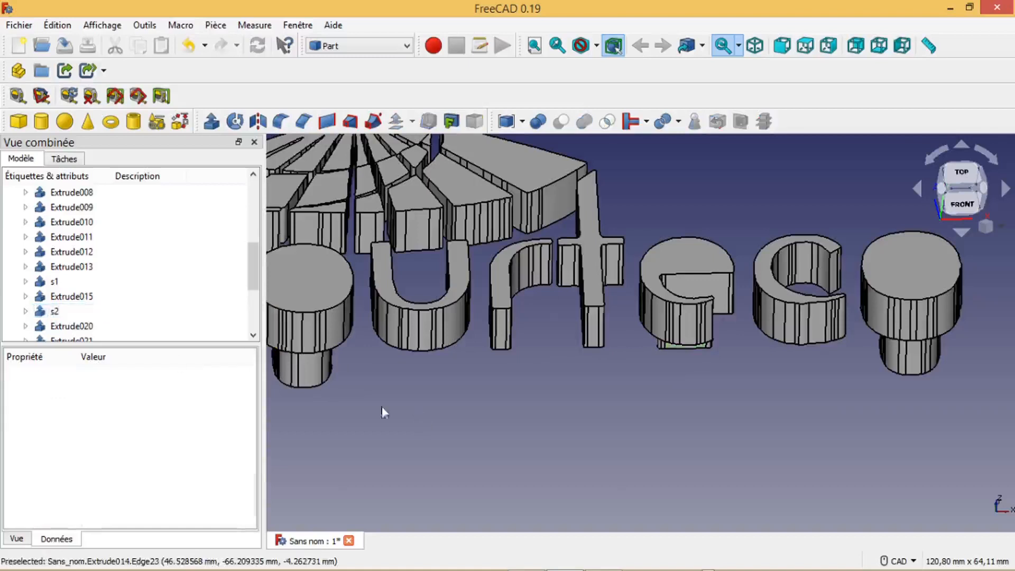
Rename Extrude015, the inner extrusion projecting below the last letter o, as s3.
left_click(912, 369)
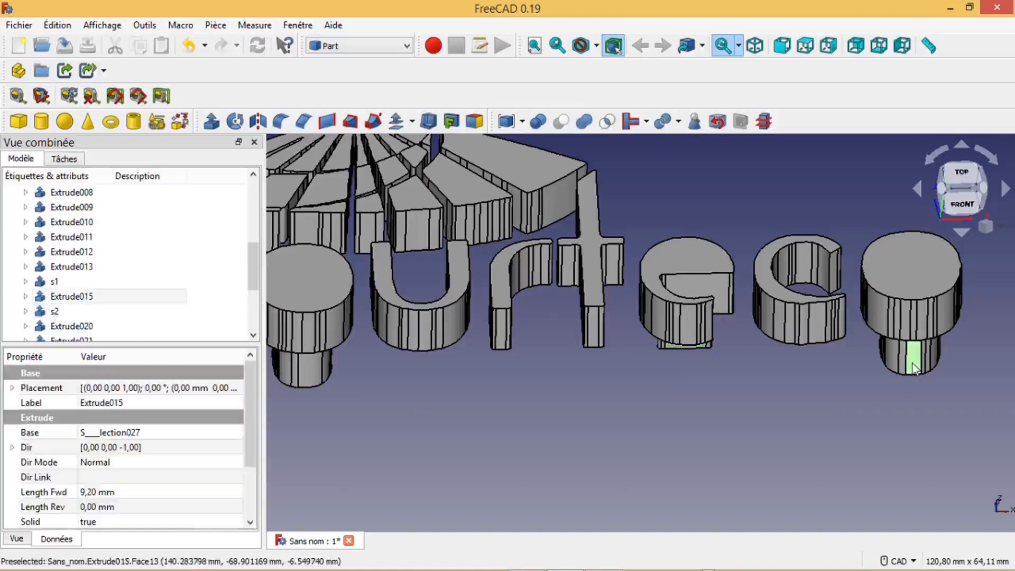
left_click(133, 297)
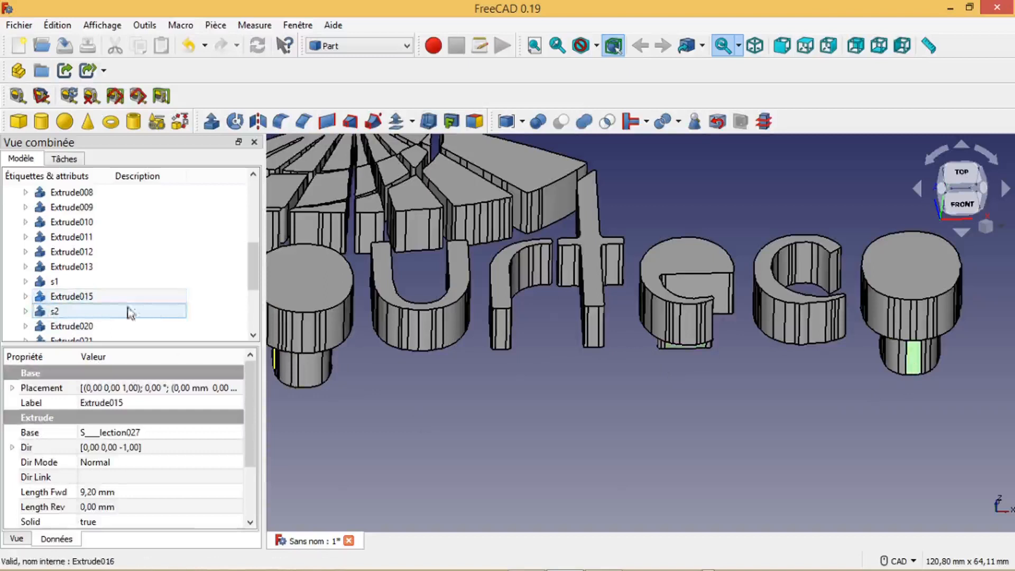
right_click(100, 297)
left_click(201, 356)
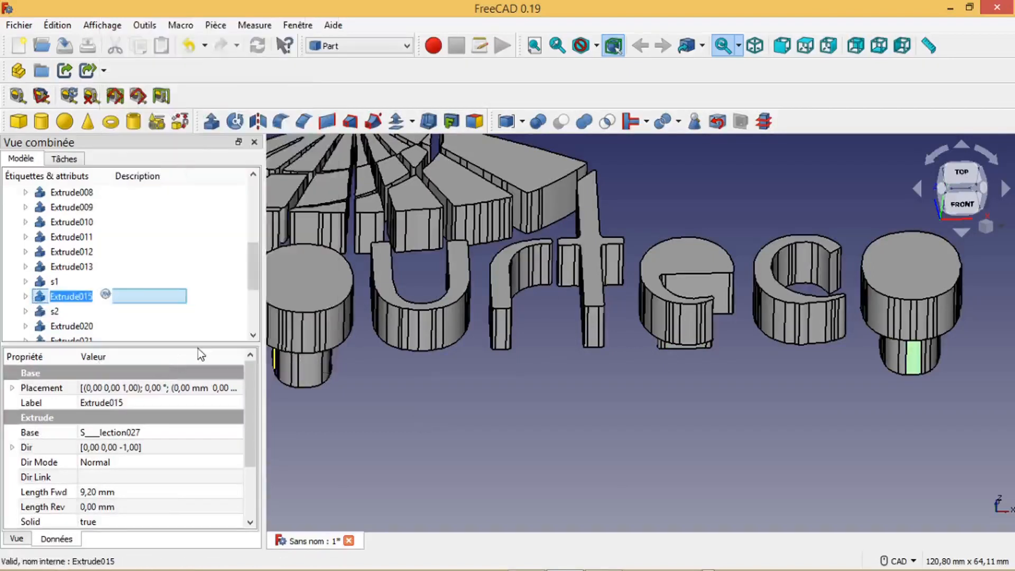
type("s3")
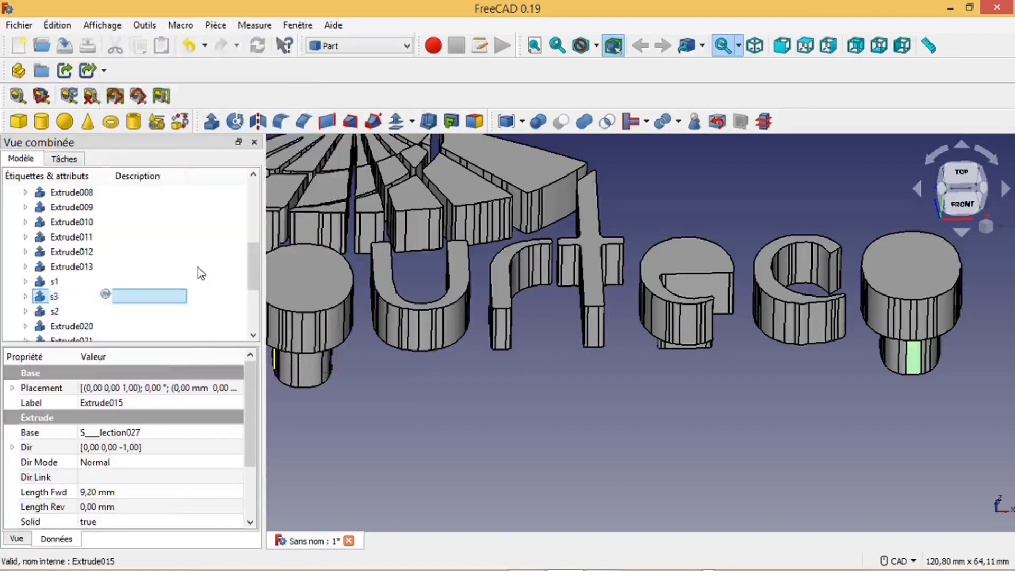
left_click(635, 389)
Try to subtract s1 from Extrude010, the first letter o, with a Boolean cut, and undo the cut.
scroll(632, 389, "down", 3)
scroll(540, 419, "up", 2)
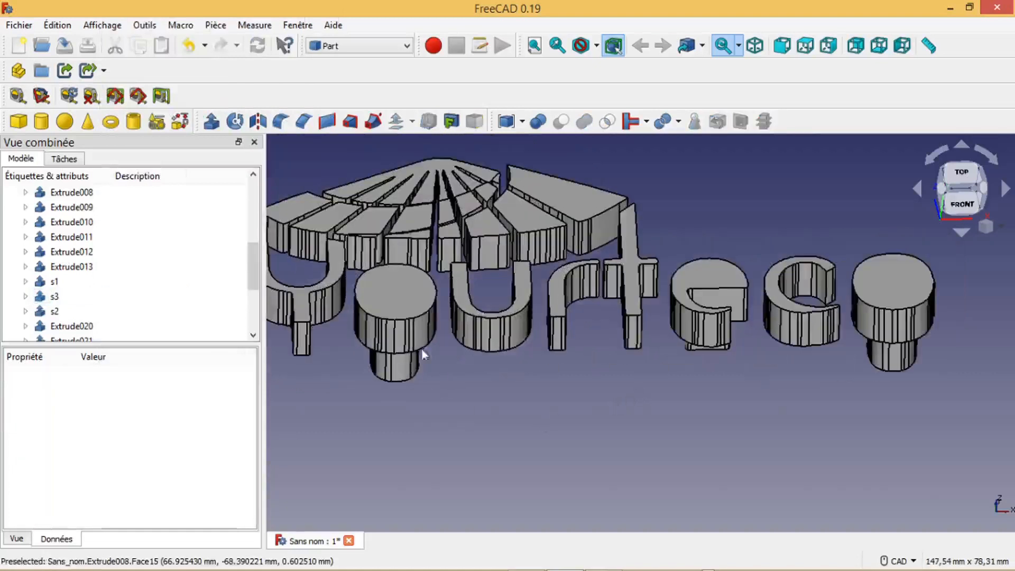
left_click(420, 338)
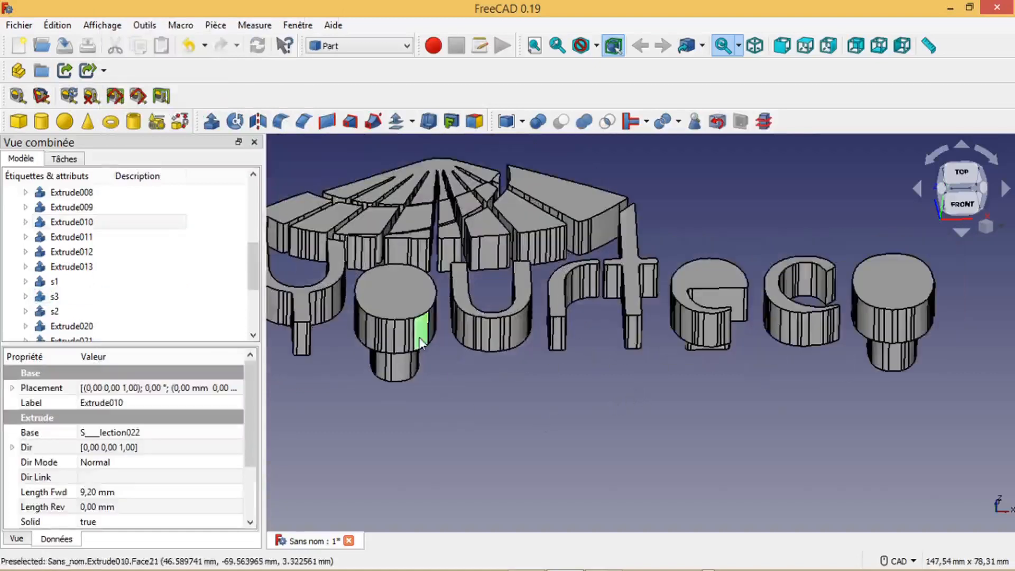
left_click(82, 224)
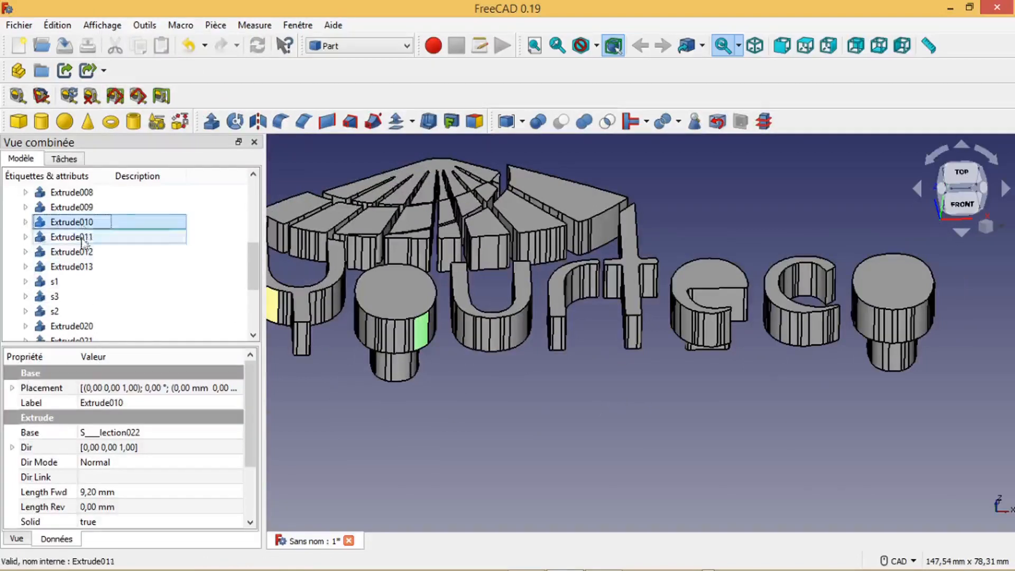
left_click(138, 282, "ctrl")
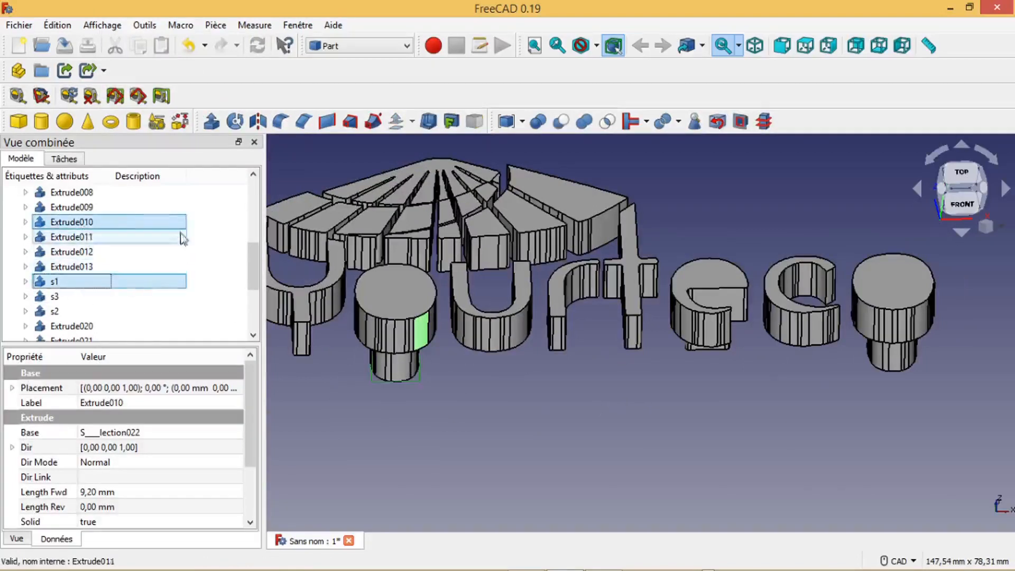
left_click(566, 122)
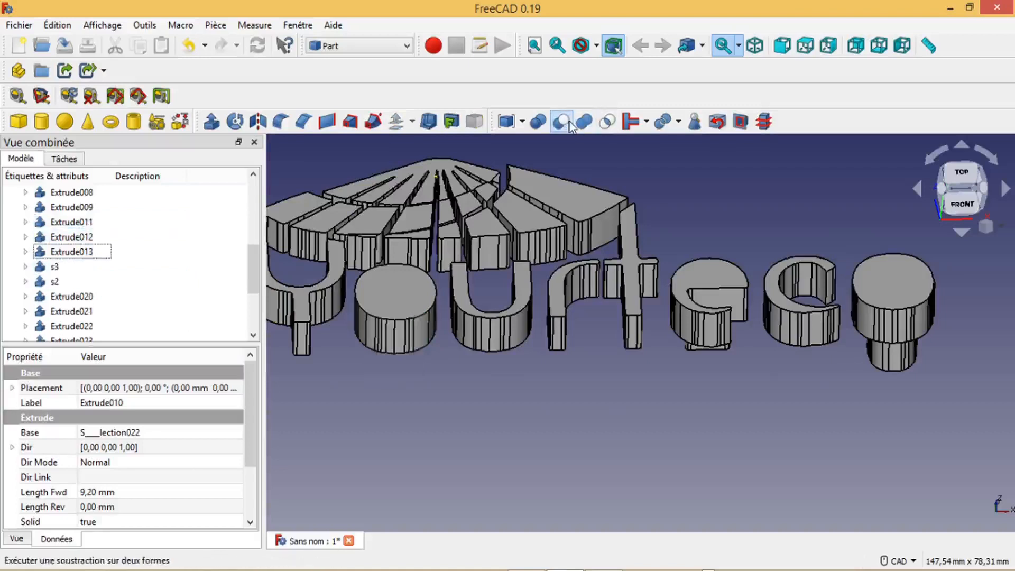
key("ctrl+z")
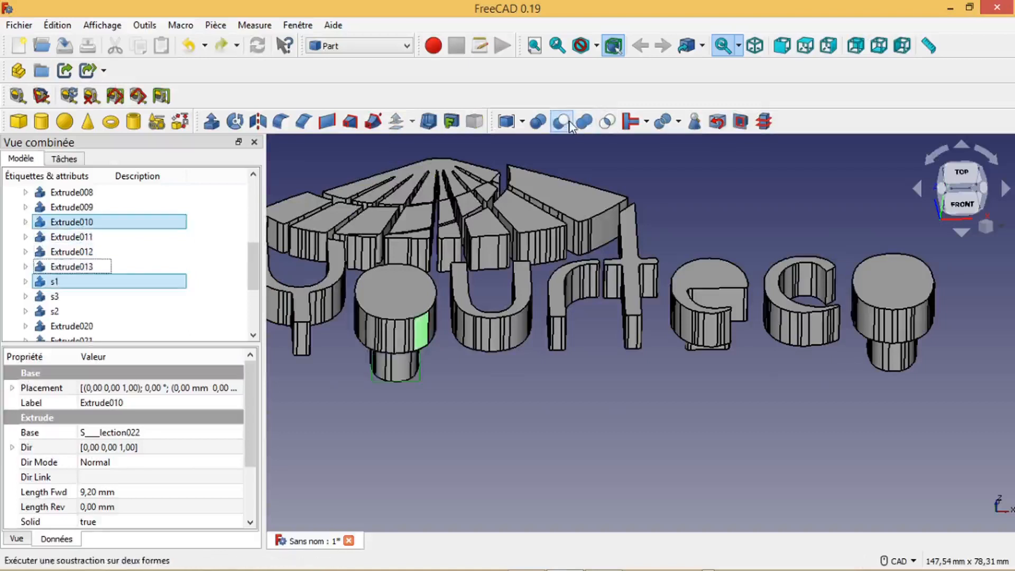
Move s1 up into the first letter o by setting its placement's Z translation to 9.2 mm.
left_click(107, 282)
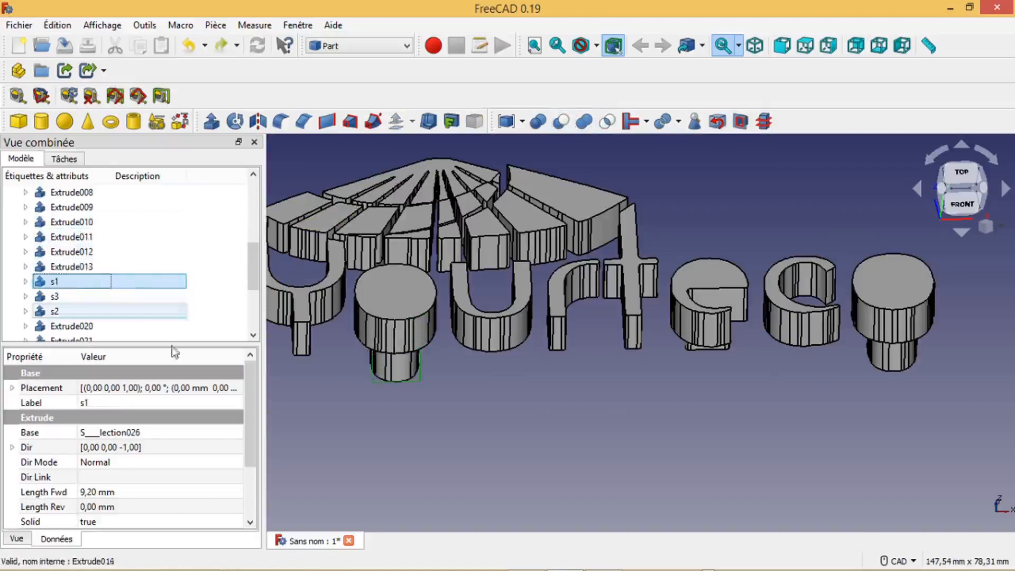
left_click(236, 390)
left_click(236, 389)
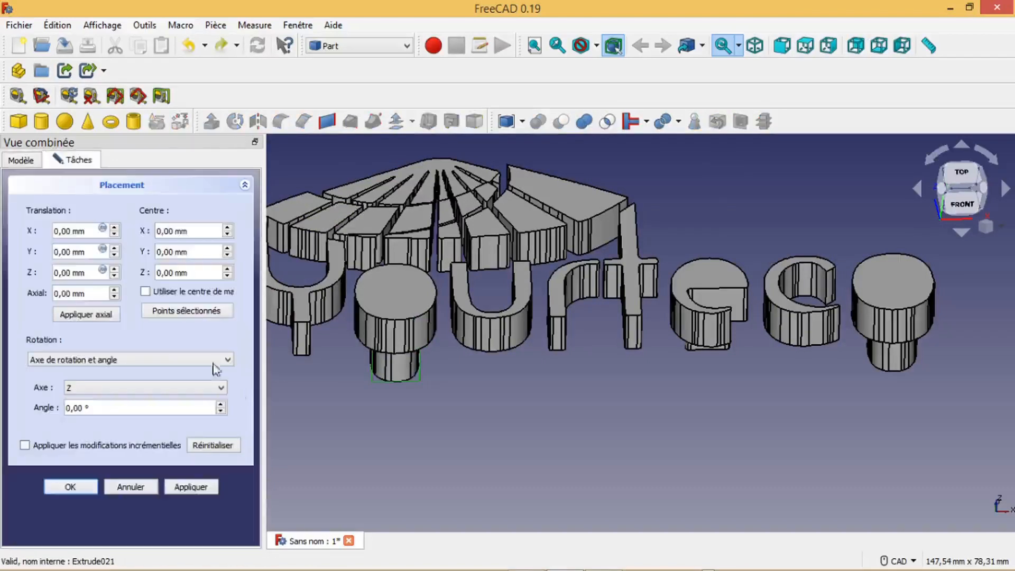
left_click(114, 269)
left_click(114, 269)
left_click(114, 269)
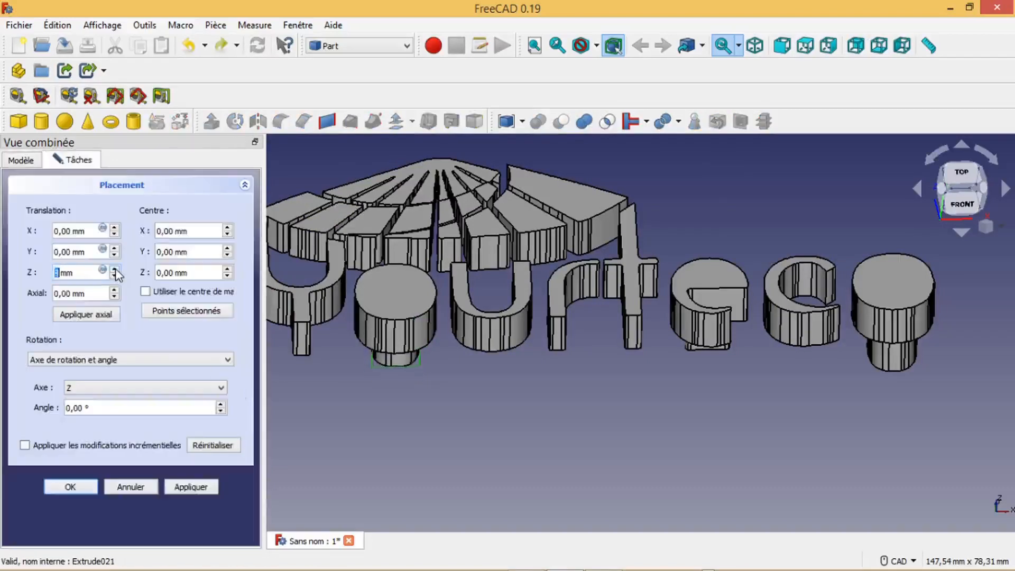
left_click(114, 269)
left_click(114, 269)
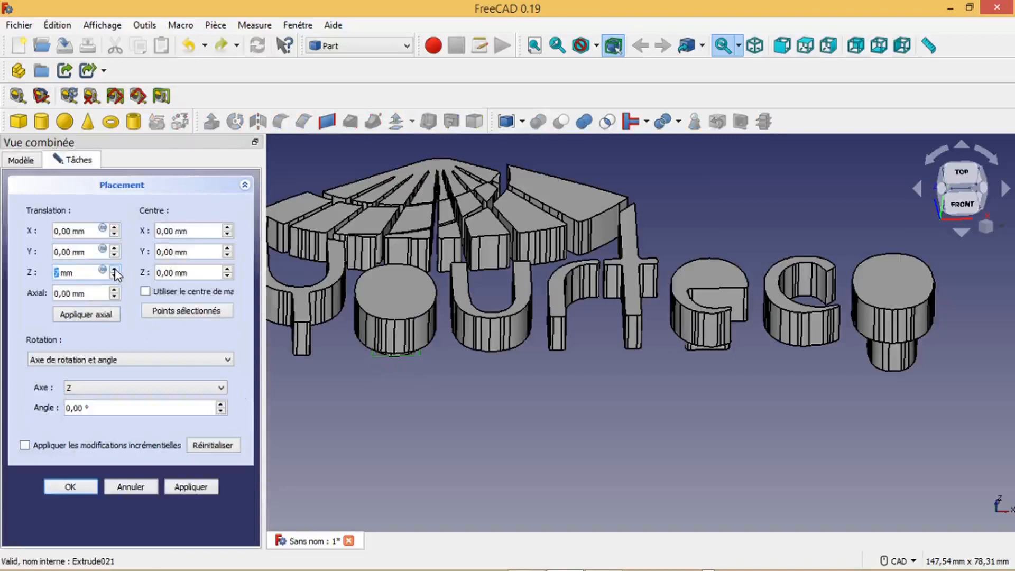
left_click(114, 269)
type(".2")
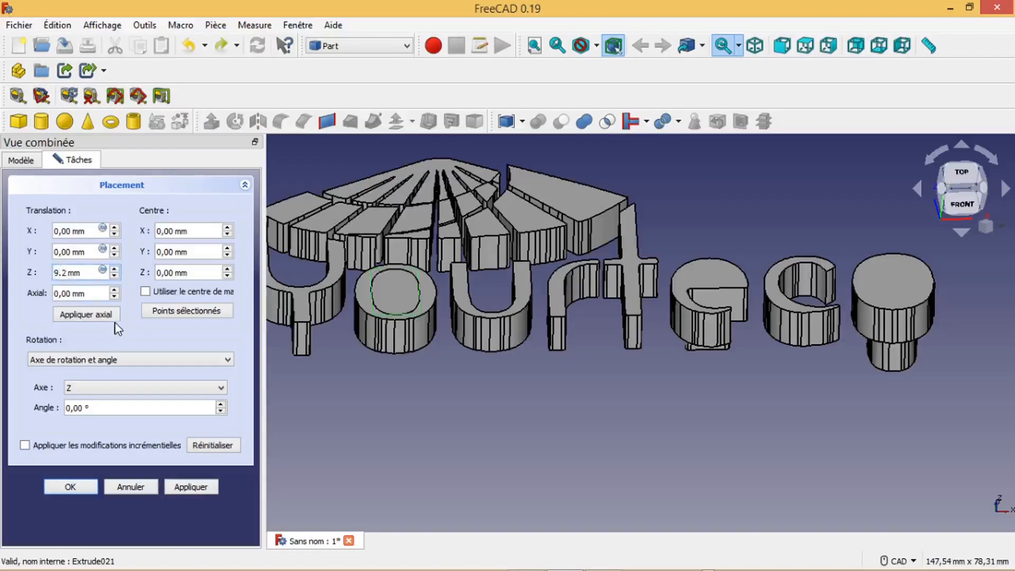
middle_click_drag(412, 395, 368, 401)
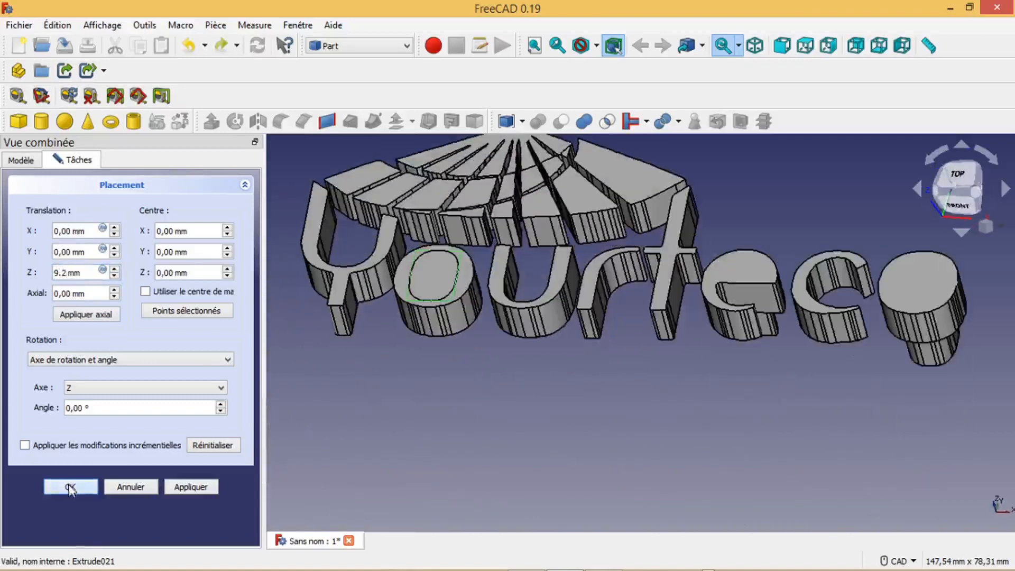
left_click(70, 487)
Move s3 up into the last letter o by setting its placement's Z translation to 9.2 mm.
left_click(84, 297)
left_click(236, 393)
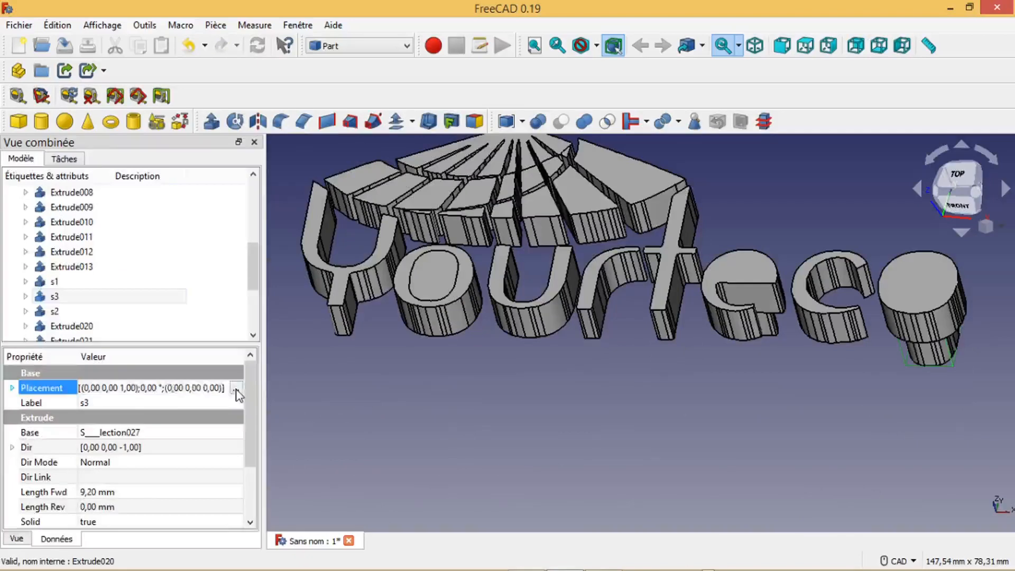
left_click(235, 390)
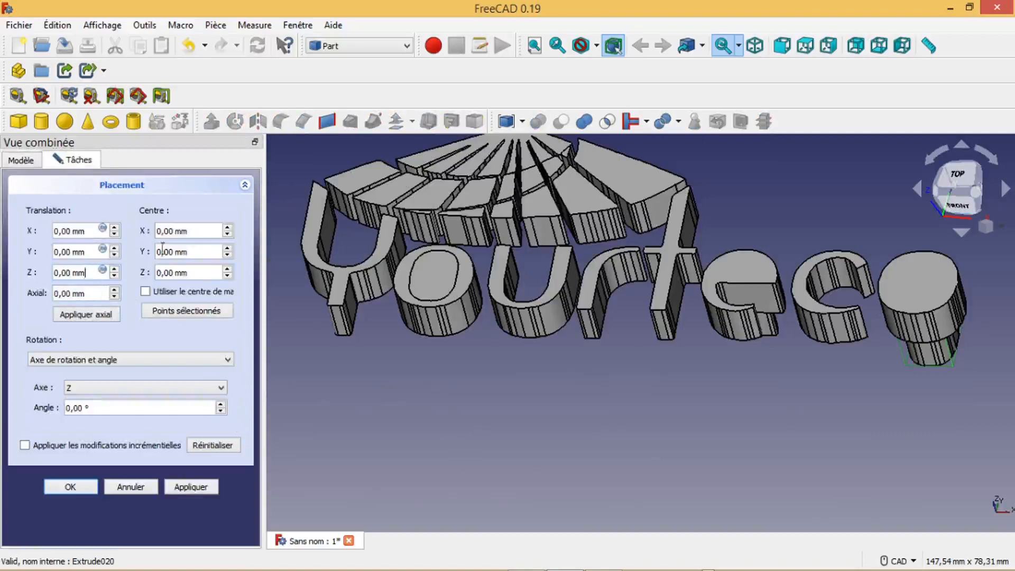
left_click_drag(90, 273, 38, 272)
type("9,1")
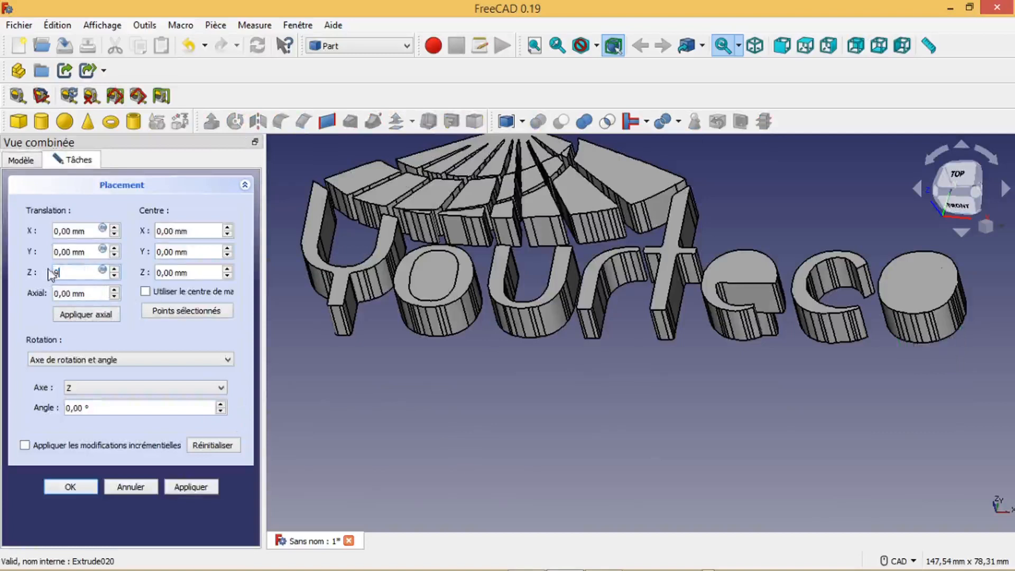
key("Return")
Move s2 up into the letter e by setting its placement's Z translation to 9.2 mm.
left_click(79, 313)
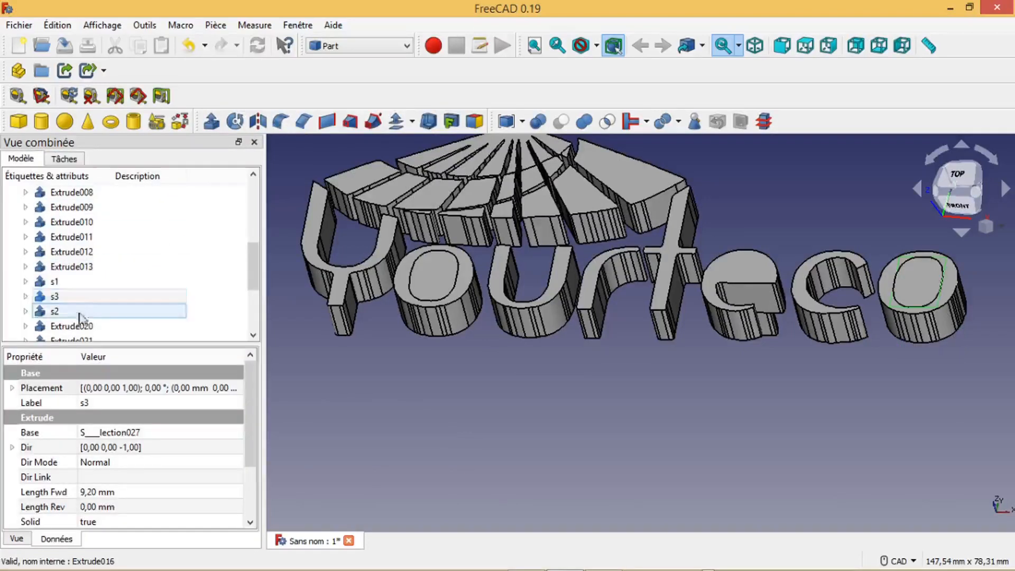
left_click(234, 391)
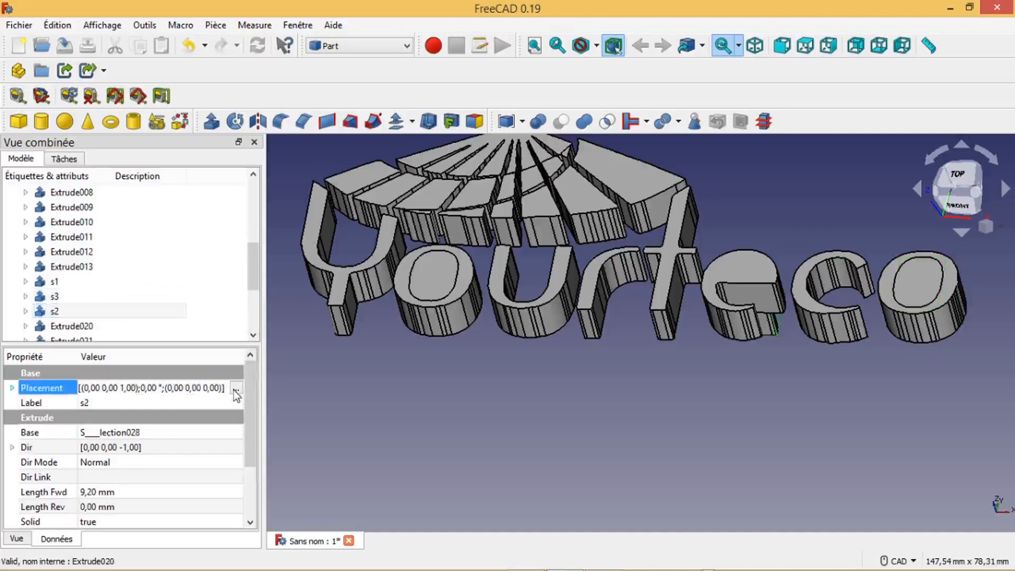
left_click(236, 391)
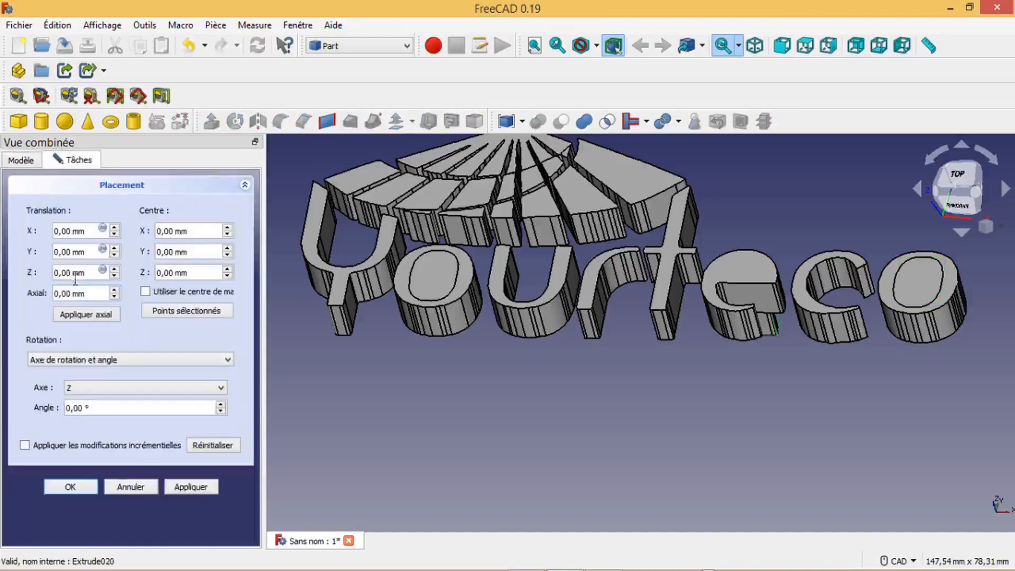
left_click_drag(87, 274, 45, 274)
type("9,2")
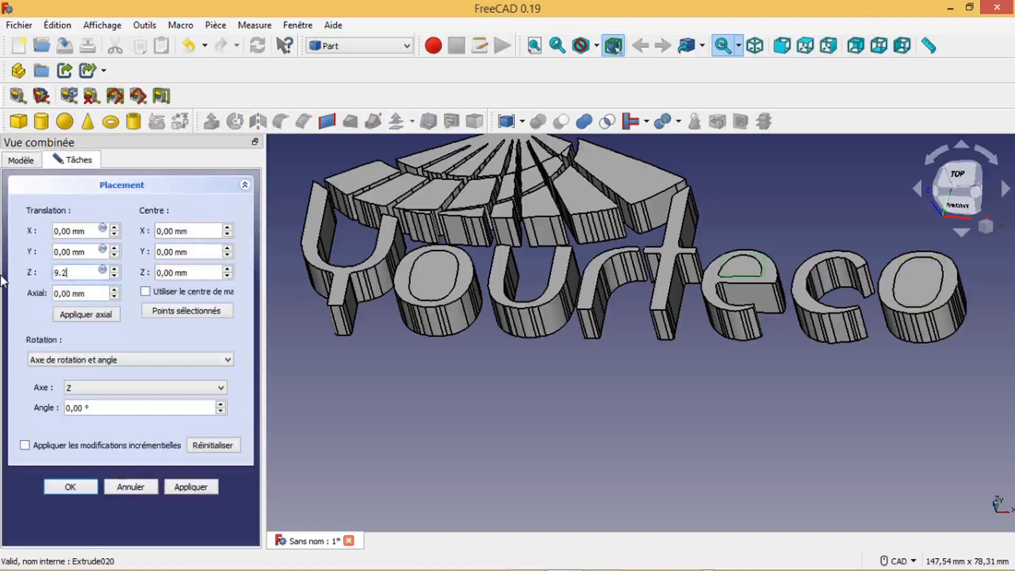
key("Return")
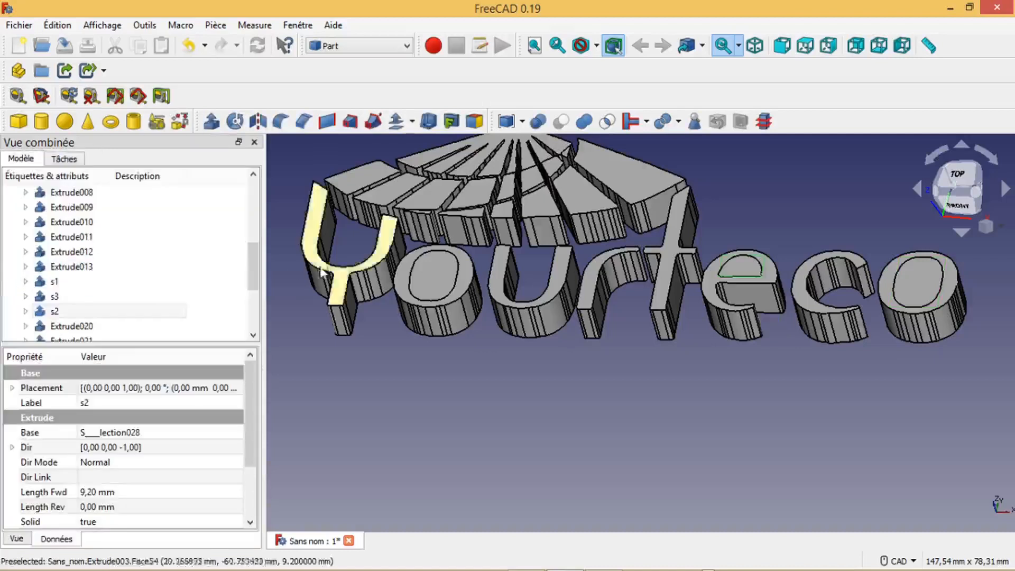
Subtract s1 from Extrude010, the first letter o, with a Boolean cut.
left_click(454, 319)
left_click(93, 222)
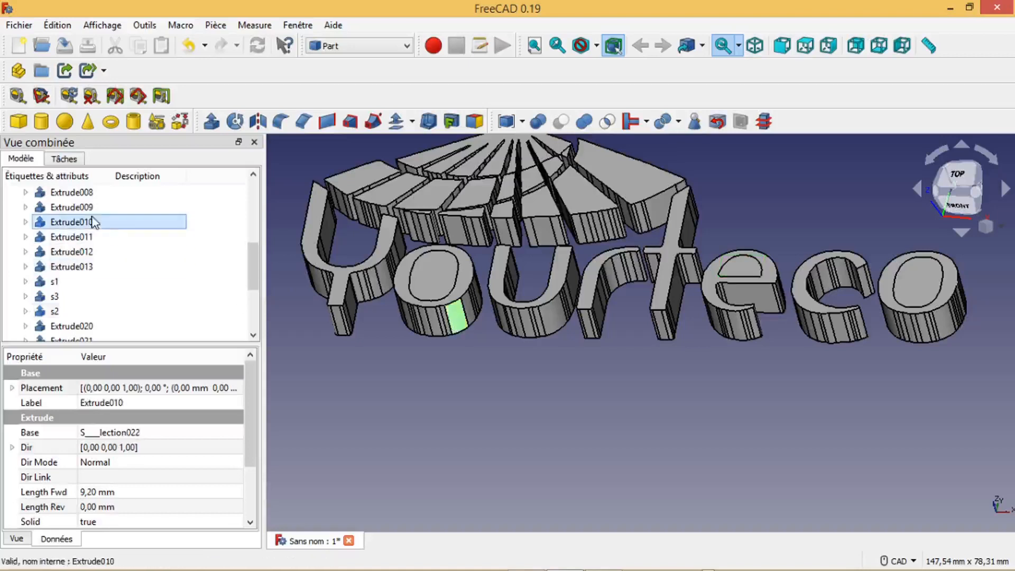
left_click(79, 281, "ctrl")
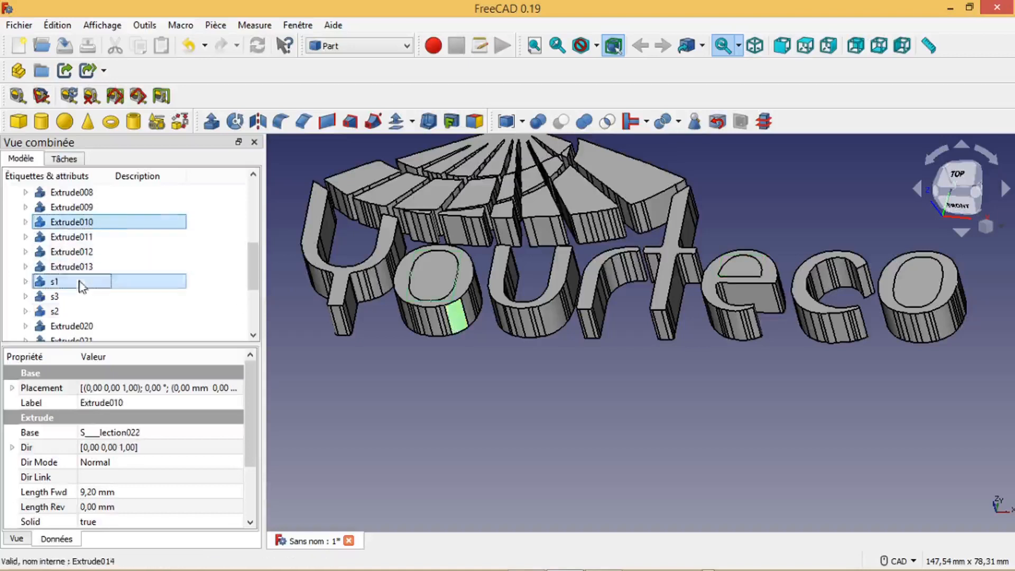
left_click(563, 124)
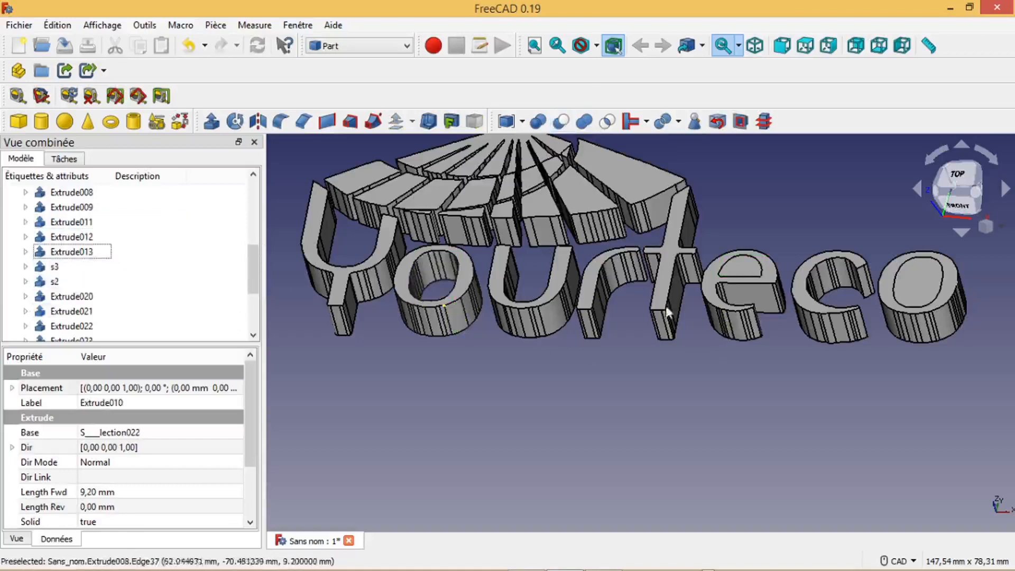
Subtract s2 from Extrude012, the letter e, with a Boolean cut.
left_click(740, 332)
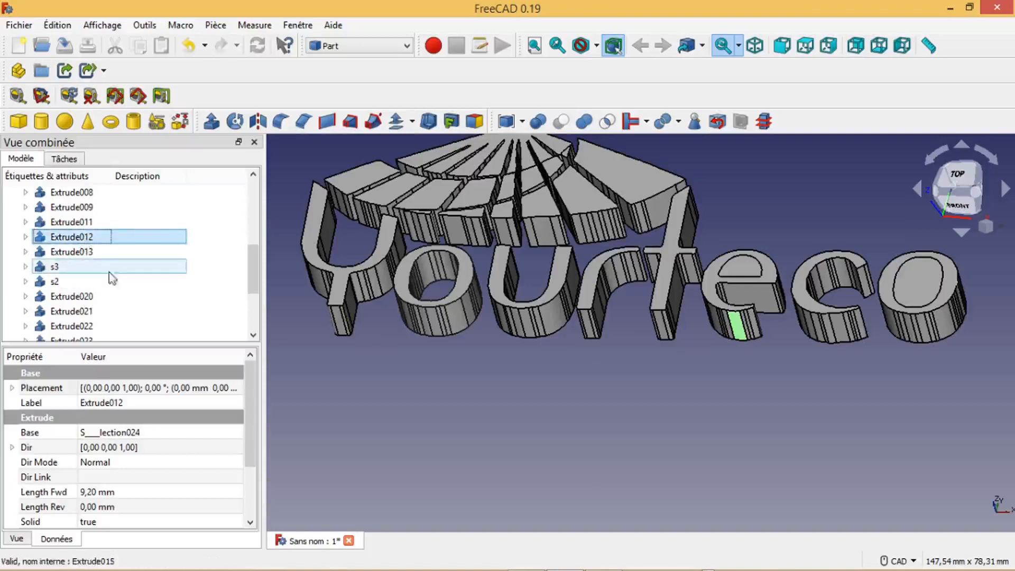
left_click(69, 281, "ctrl")
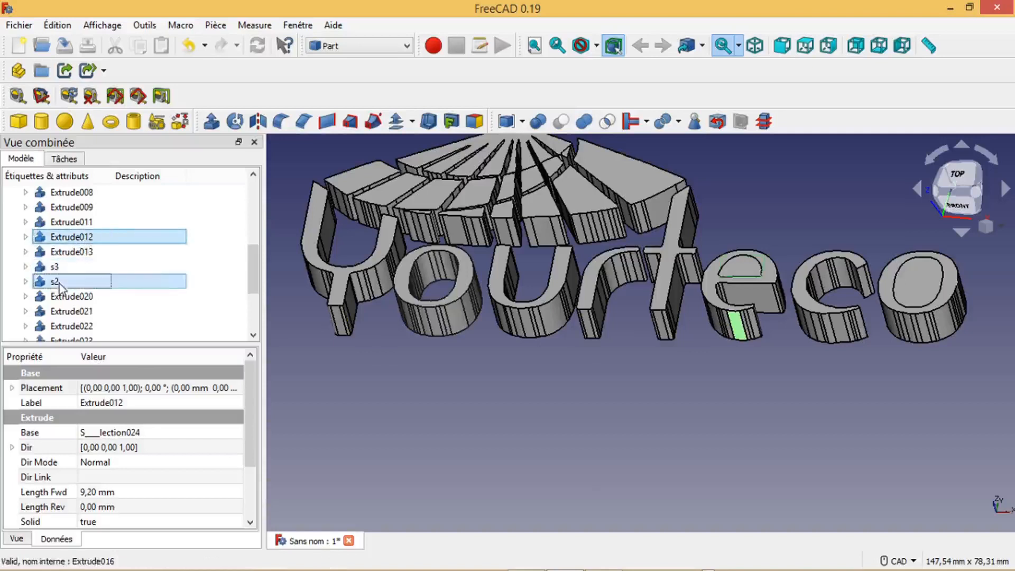
left_click(561, 121)
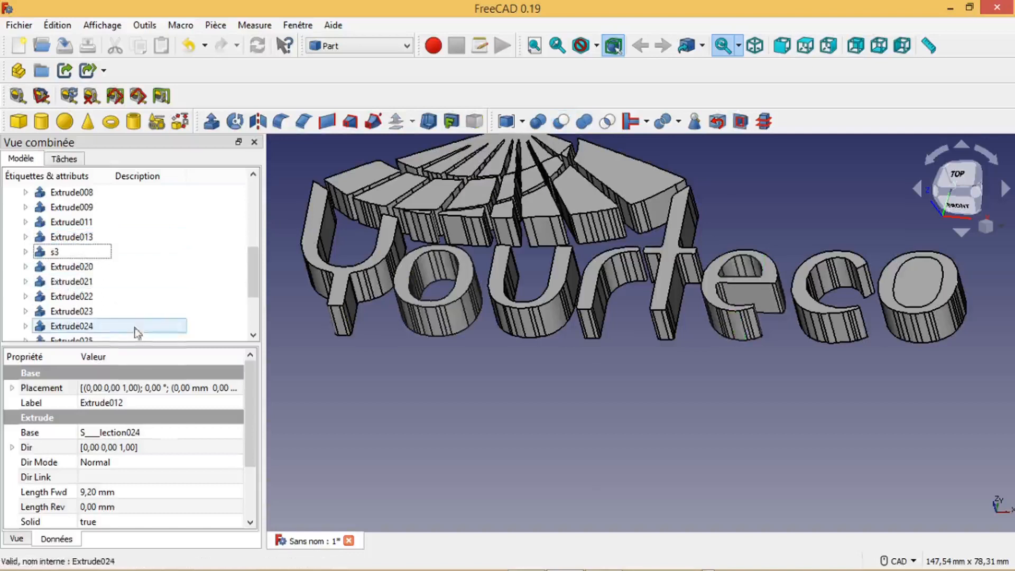
Subtract s3 from Extrude011, the last letter o, with a Boolean cut.
left_click(941, 328)
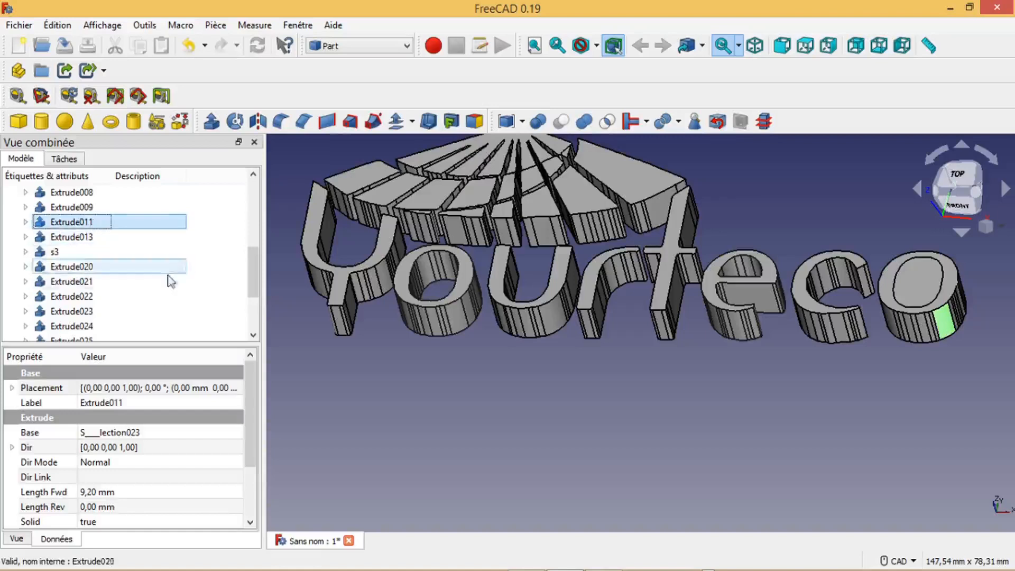
left_click(63, 257, "ctrl")
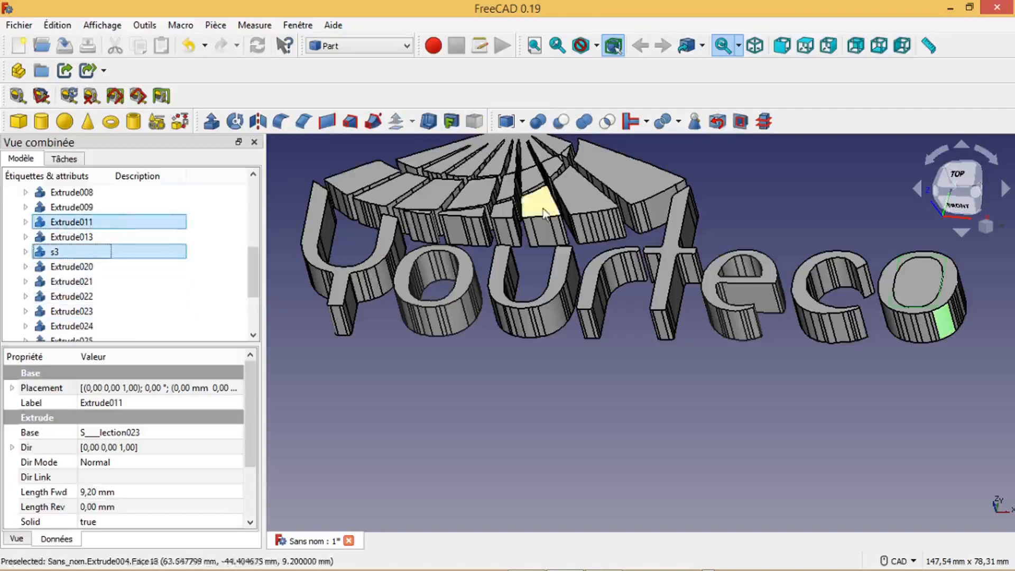
left_click(562, 121)
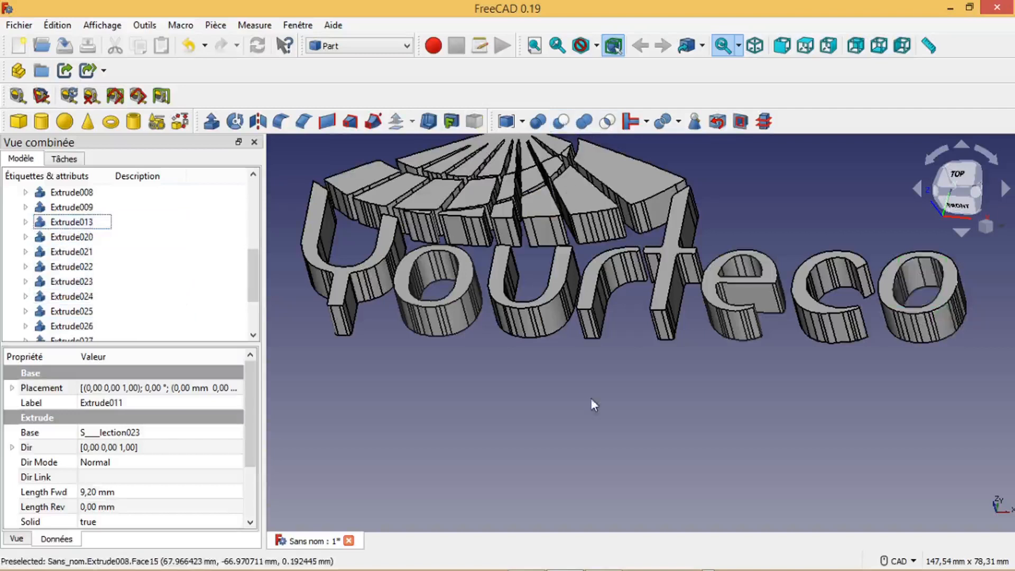
Examine the cut-out letters of the whole logo from an angle and from the top view.
scroll(591, 406, "down", 3)
scroll(557, 400, "up", 2)
middle_click_drag(557, 400, 607, 455)
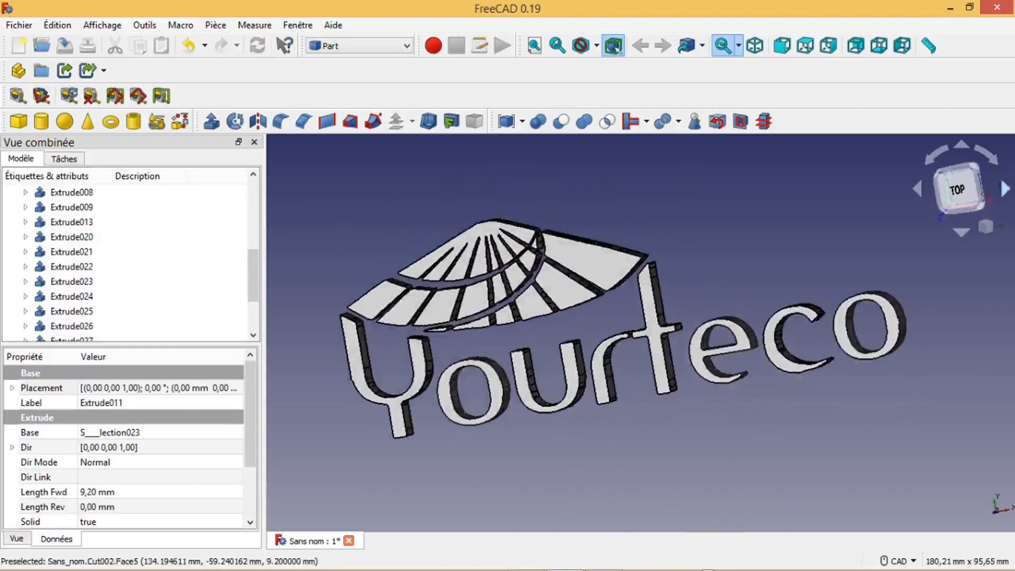
left_click(968, 188)
scroll(740, 237, "down", 1)
middle_click_drag(738, 236, 728, 291)
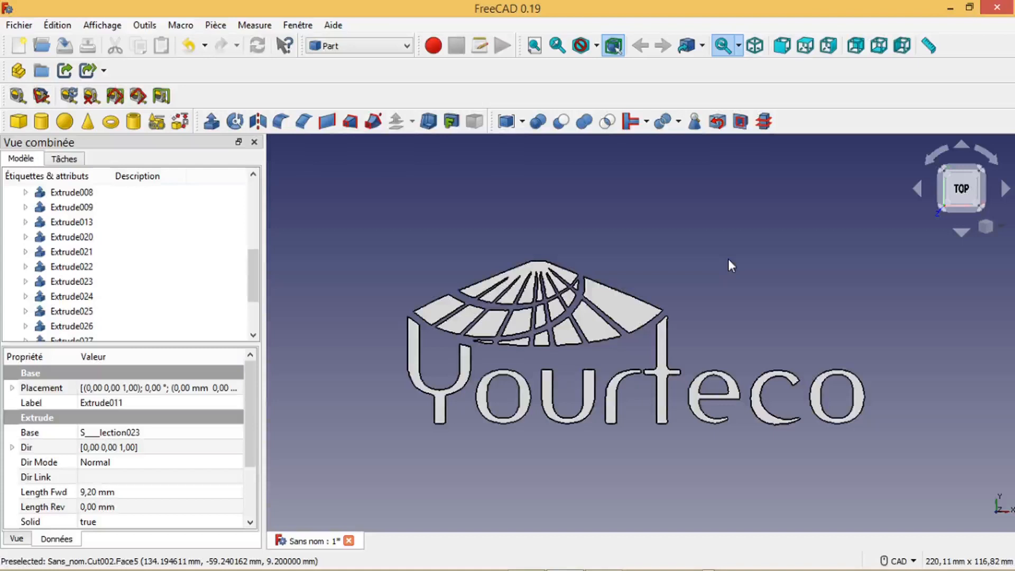
left_click_drag(253, 297, 252, 324)
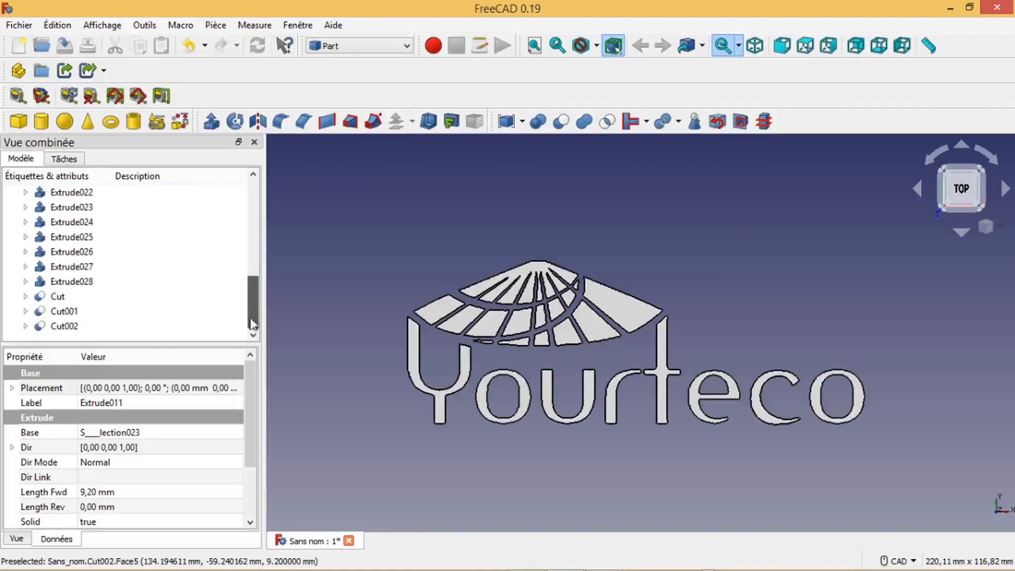
left_click(41, 122)
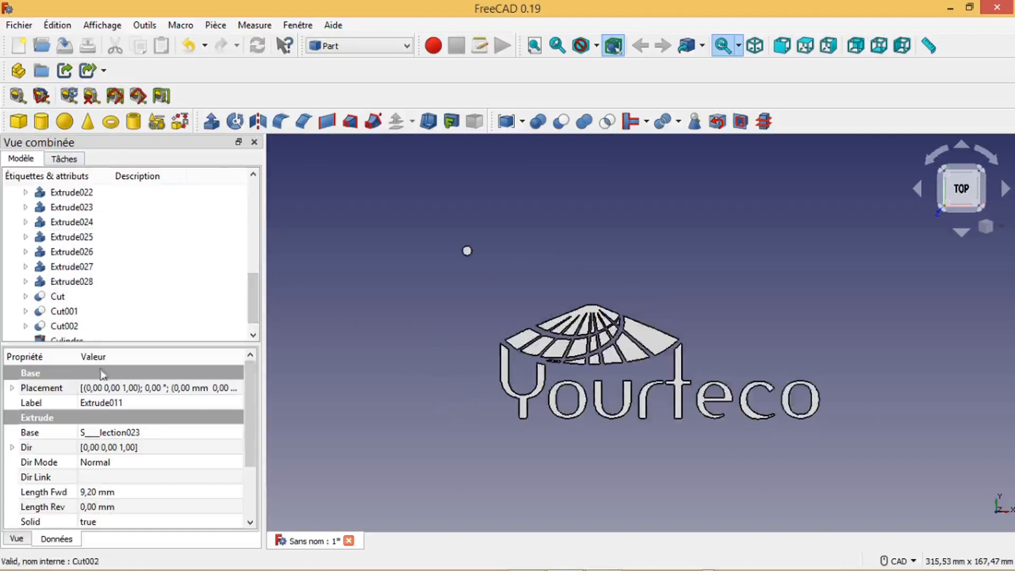
left_click_drag(256, 301, 255, 337)
left_click(63, 328)
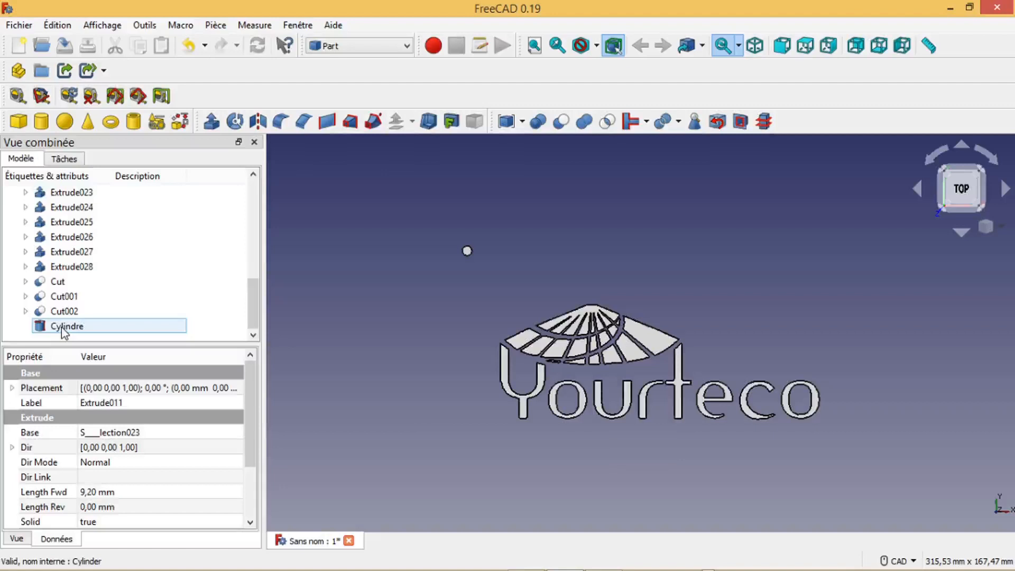
left_click(63, 328)
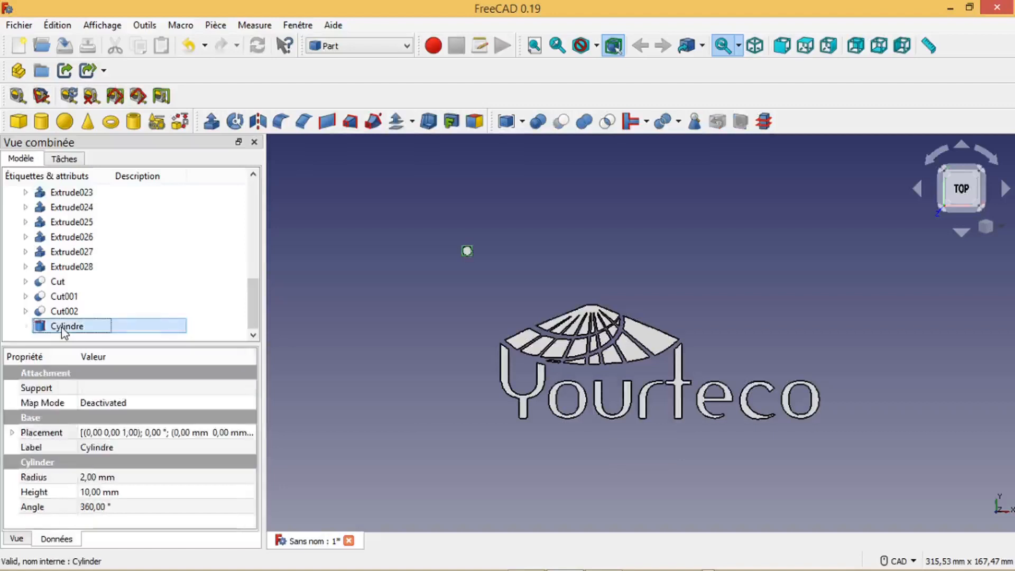
key("Delete")
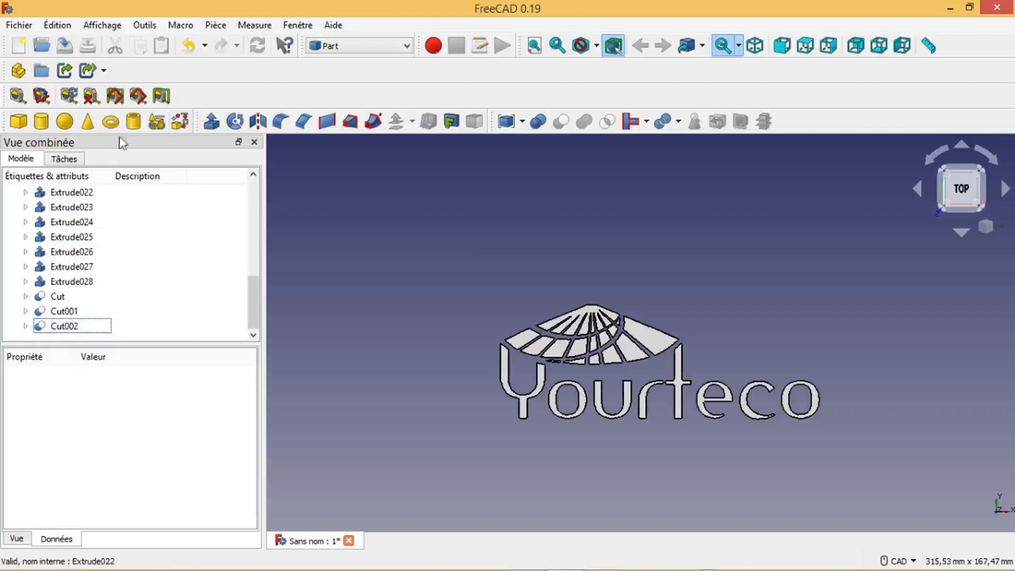
Add a cylinder to the model and set its radius to 0.1 mm.
left_click(40, 124)
left_click_drag(254, 301, 252, 348)
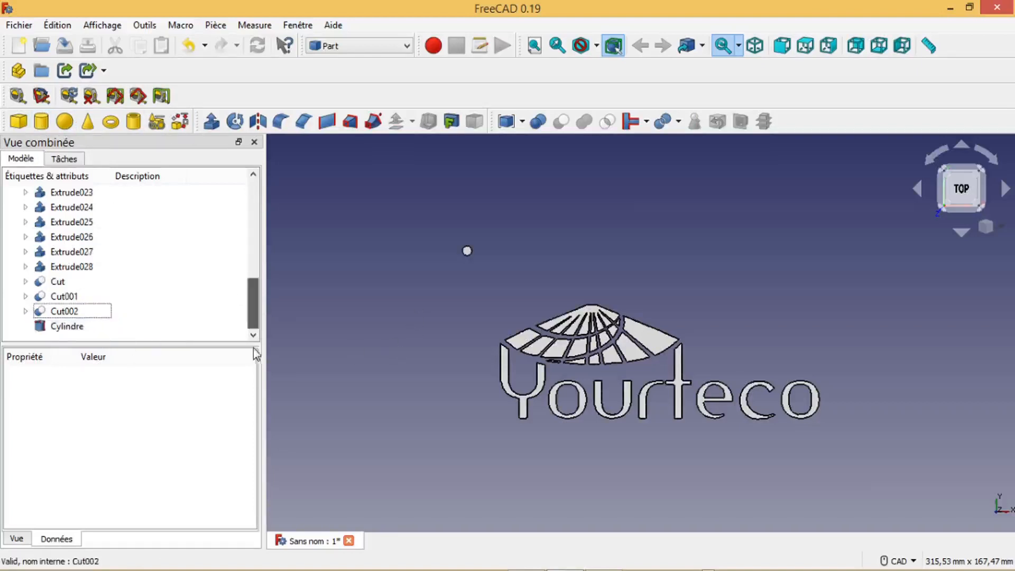
left_click(72, 328)
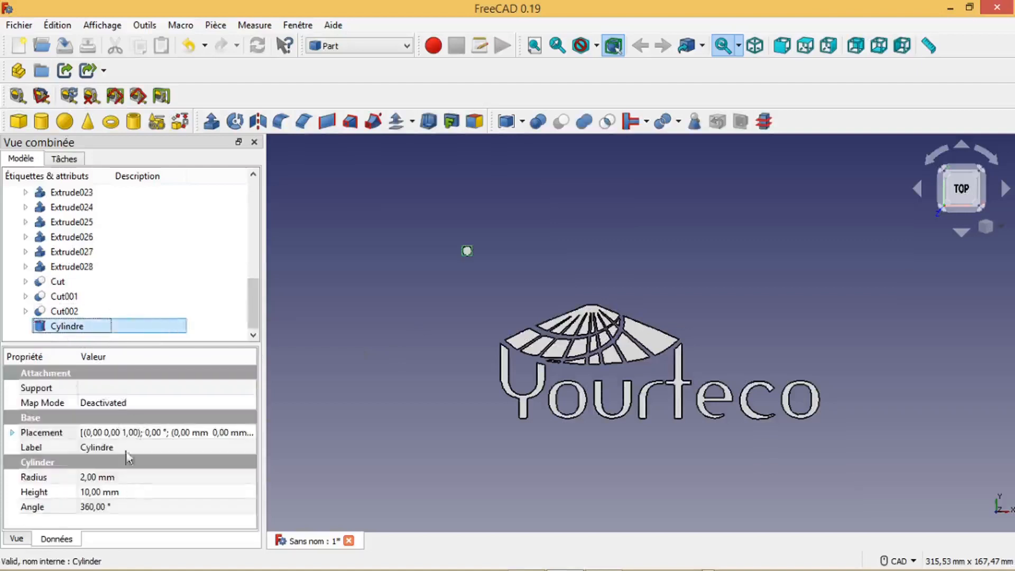
left_click(119, 478)
double_click(134, 478)
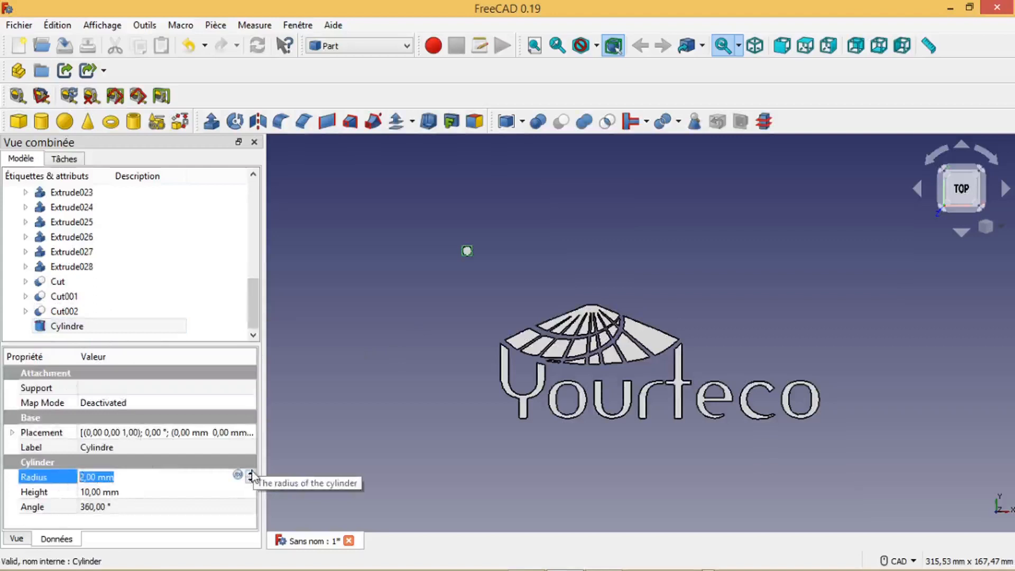
type("0,")
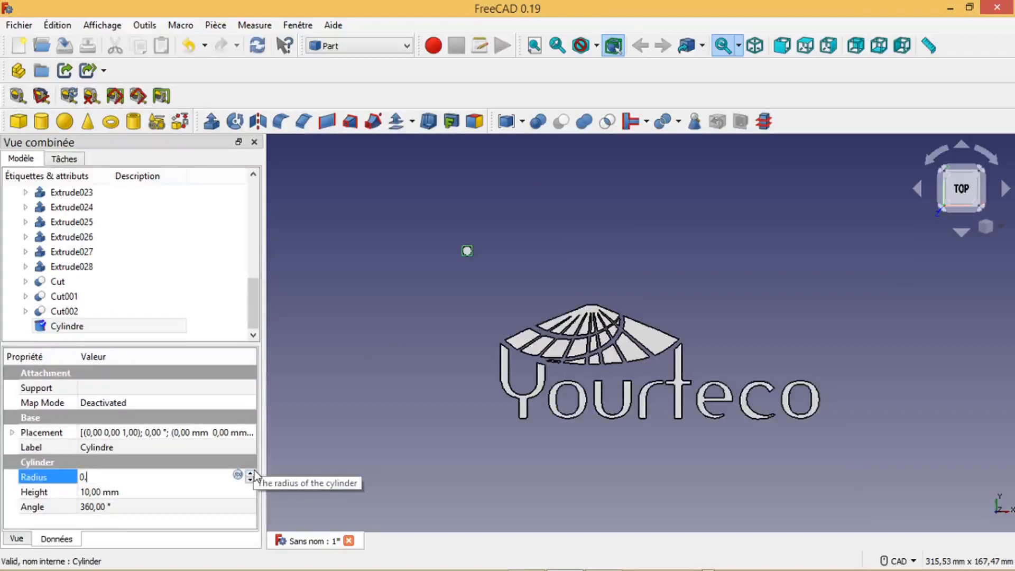
type("1")
key("Return")
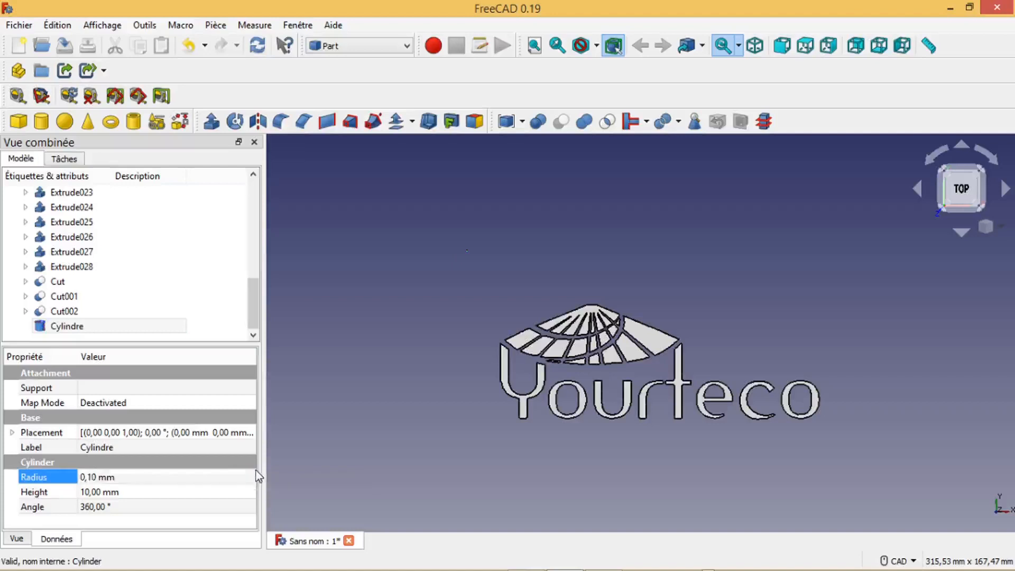
Set the cylinder's height to 50 mm.
left_click(97, 491)
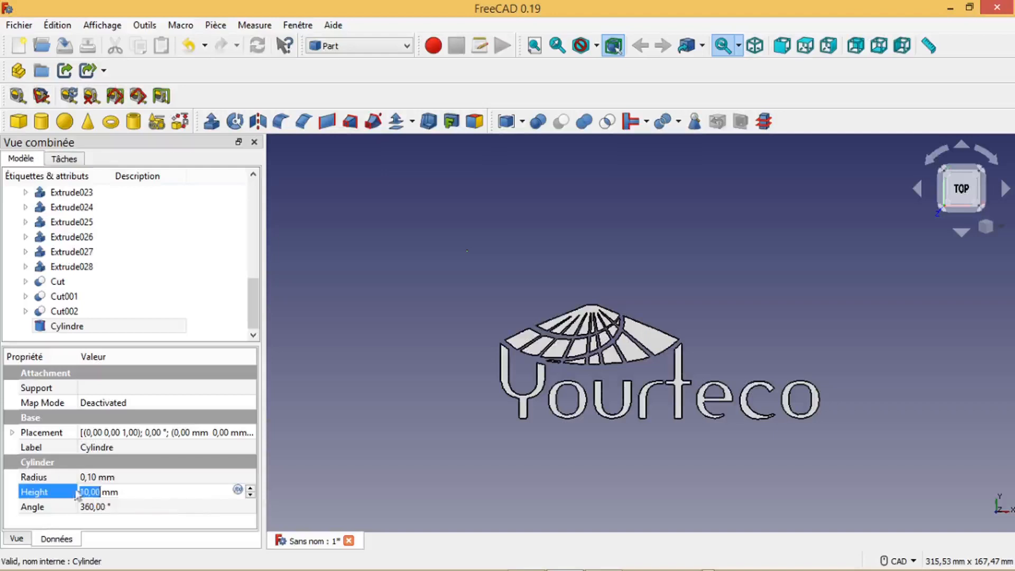
left_click(84, 492)
key("BackSpace")
type("5")
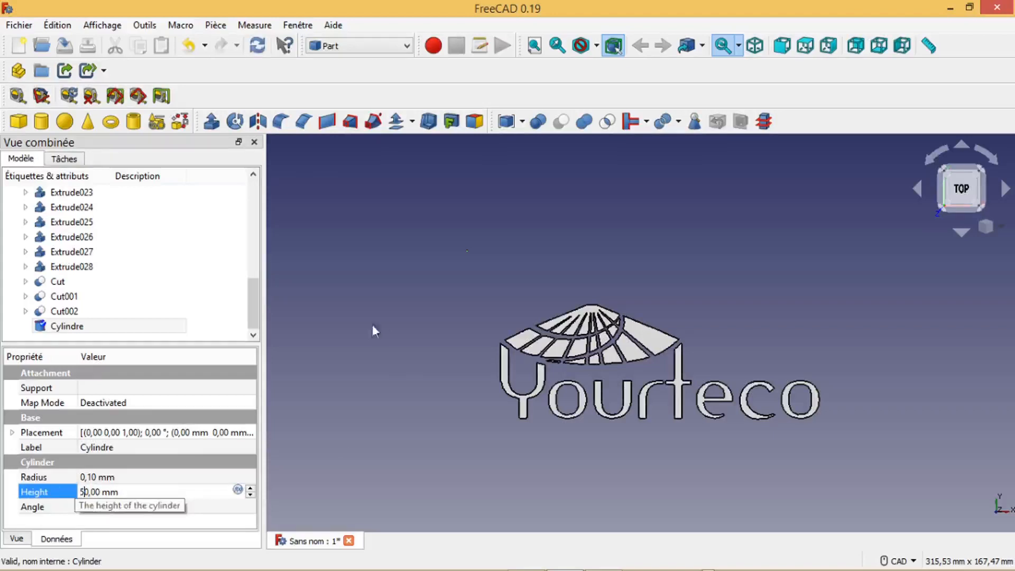
Rotate the thin cylinder 90° about the X axis through its placement settings.
left_click(236, 433)
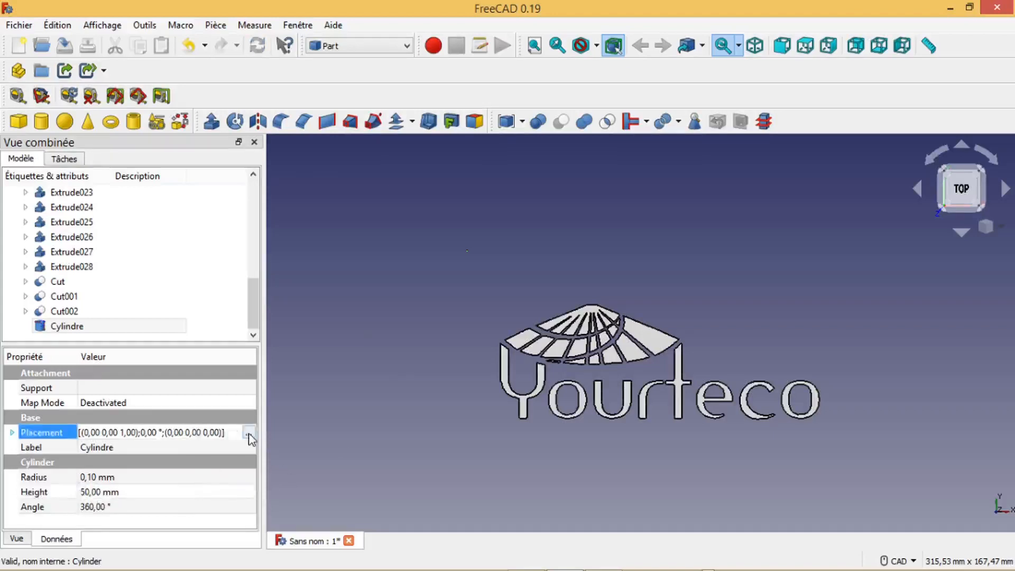
left_click(248, 434)
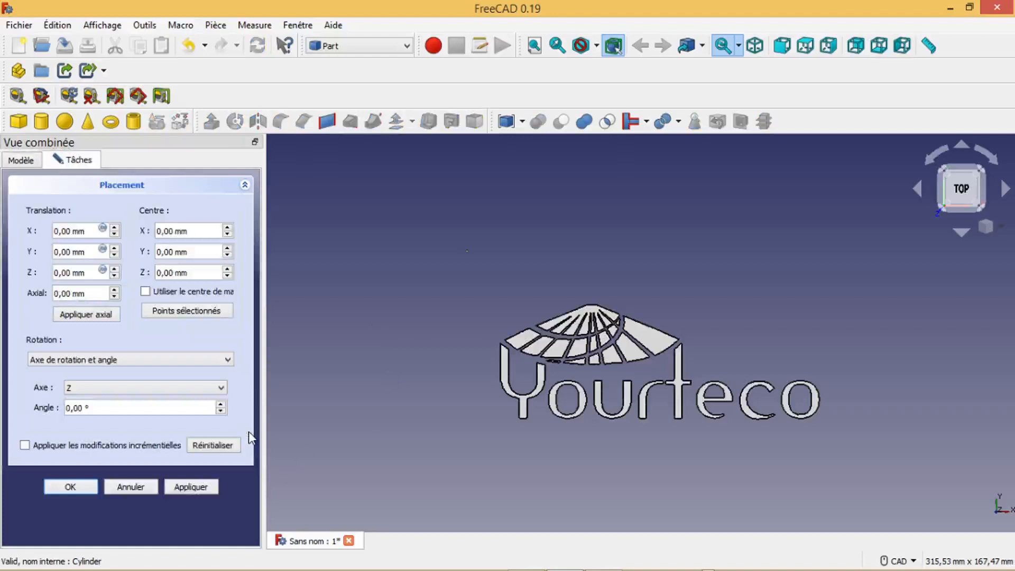
left_click(101, 394)
left_click(94, 409)
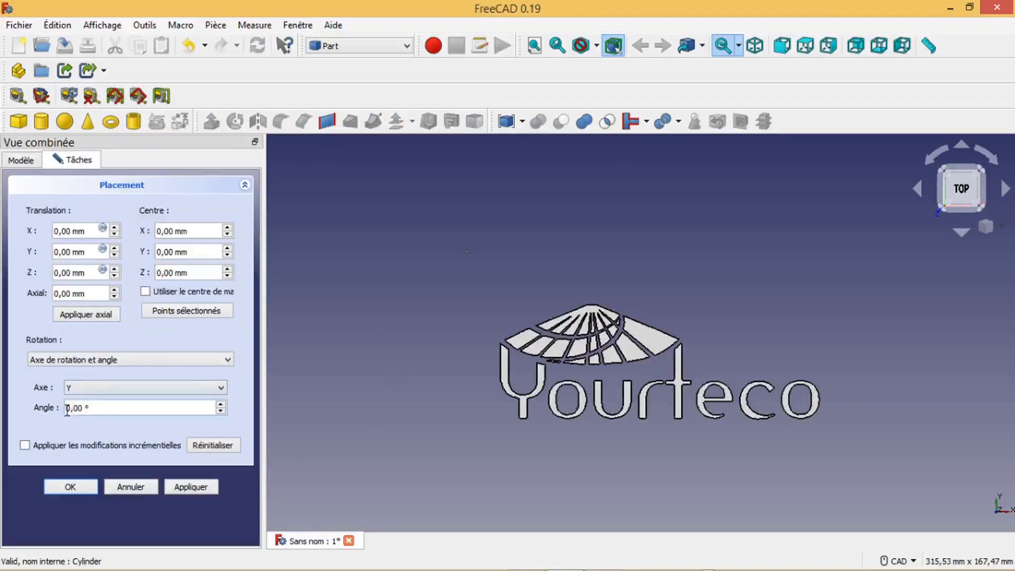
type("9")
left_click(91, 390)
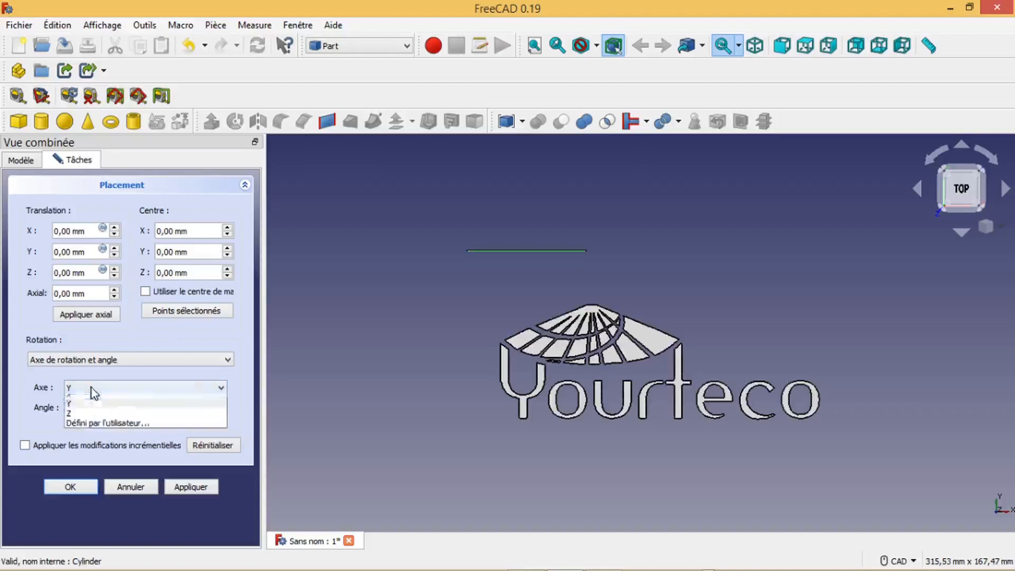
left_click(90, 397)
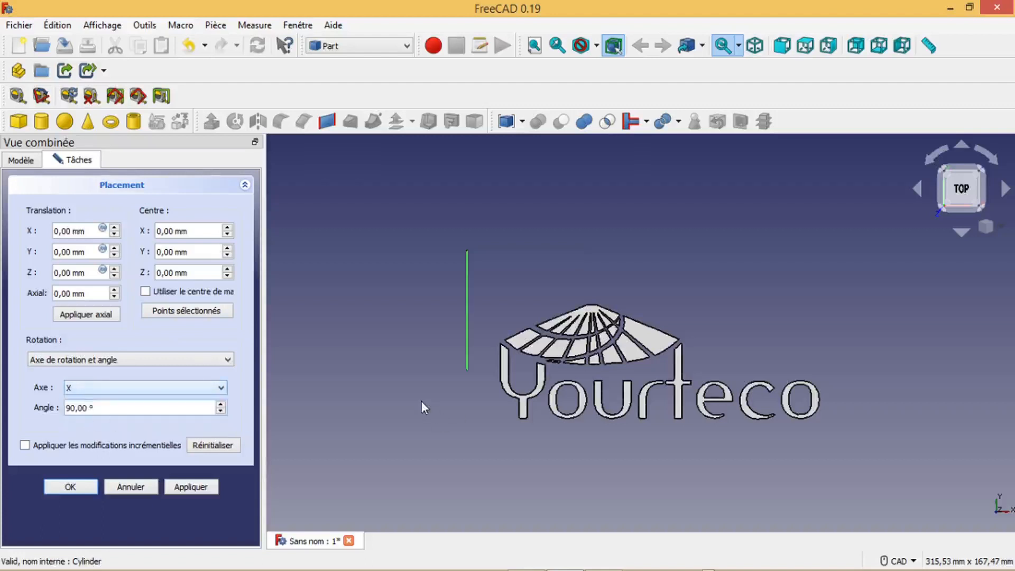
left_click(70, 487)
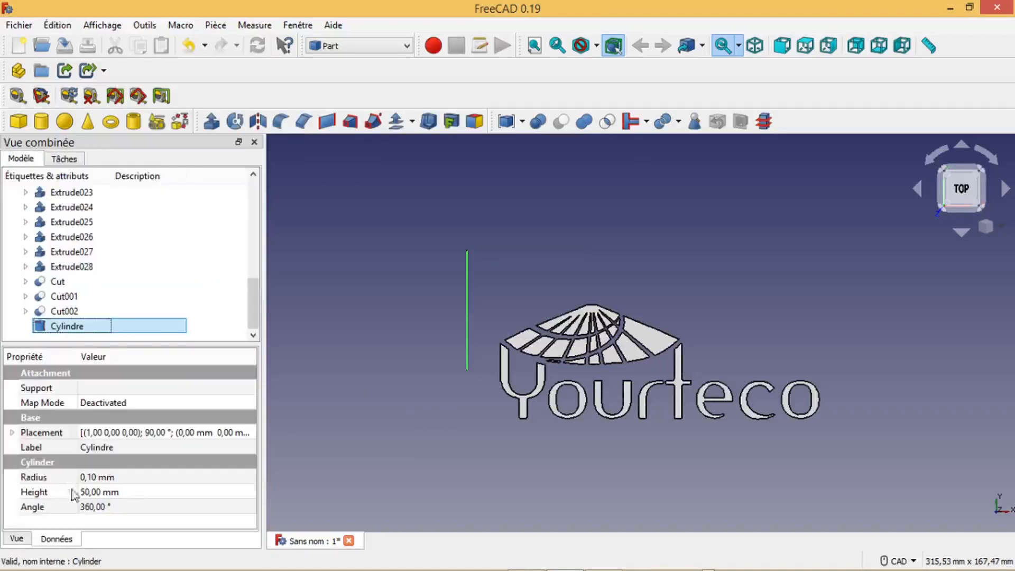
Transform the cylinder so it crosses the letter Y, moving it to X 19 mm and Y -26 mm.
right_click(76, 330)
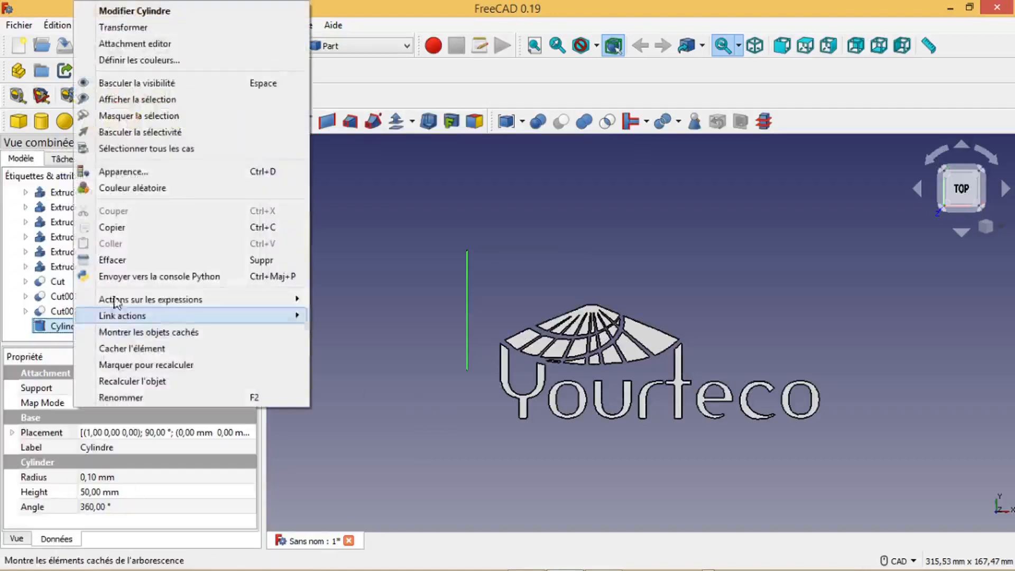
left_click(140, 27)
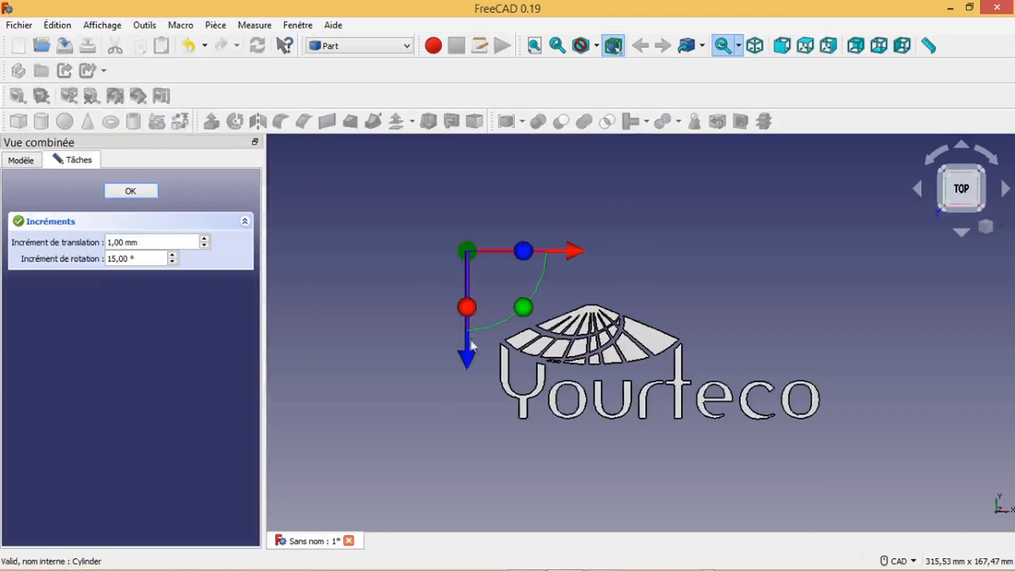
left_click_drag(468, 361, 470, 420)
left_click_drag(594, 322, 633, 322)
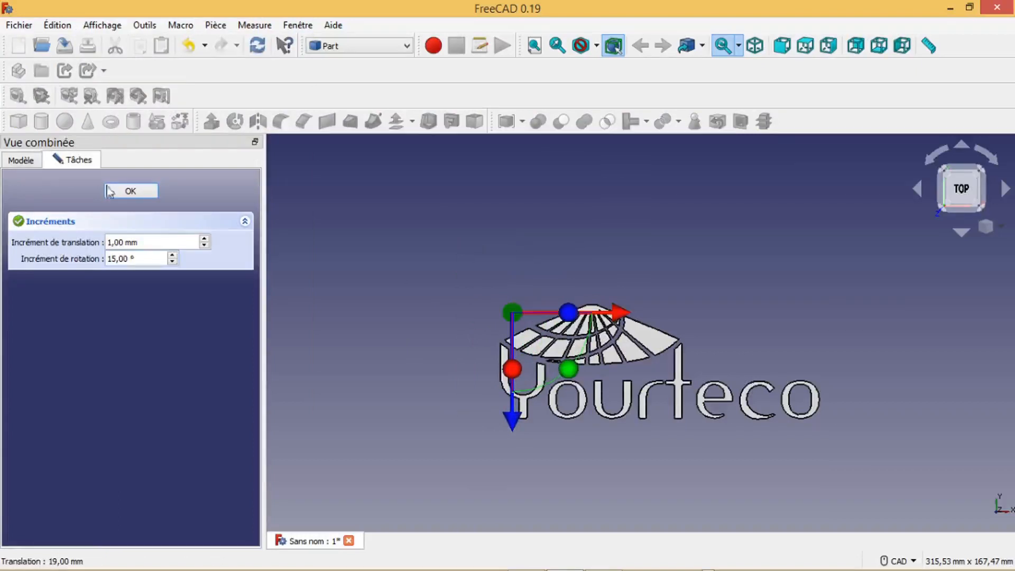
left_click(130, 191)
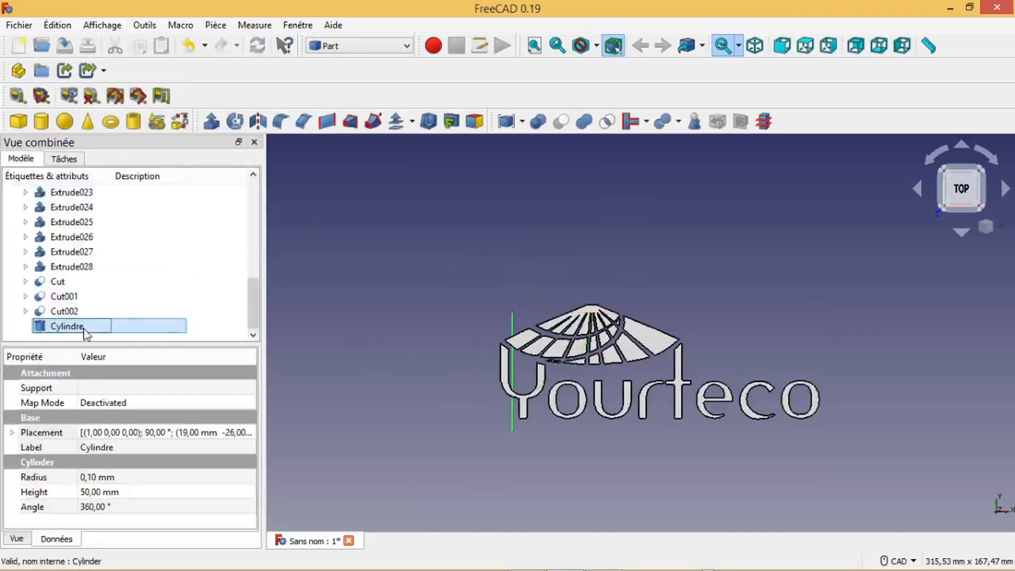
left_click(248, 433)
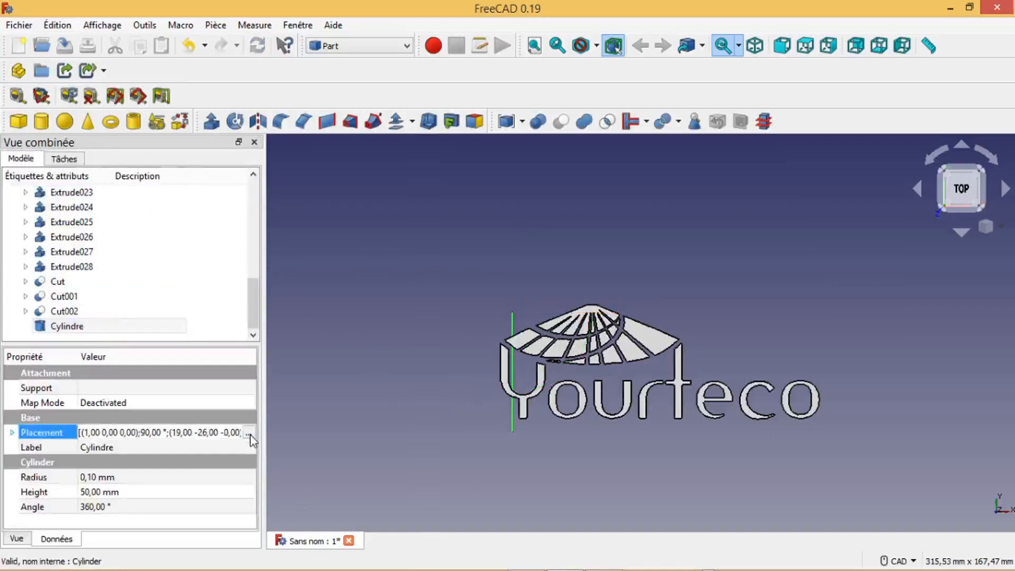
left_click(248, 433)
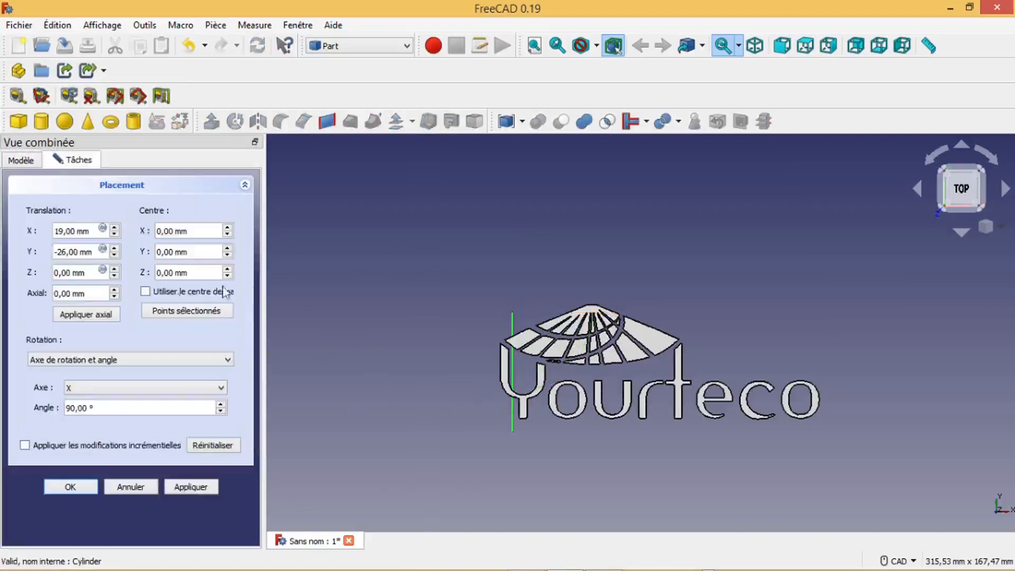
left_click(113, 269)
left_click(115, 248)
left_click(115, 255)
left_click(114, 226)
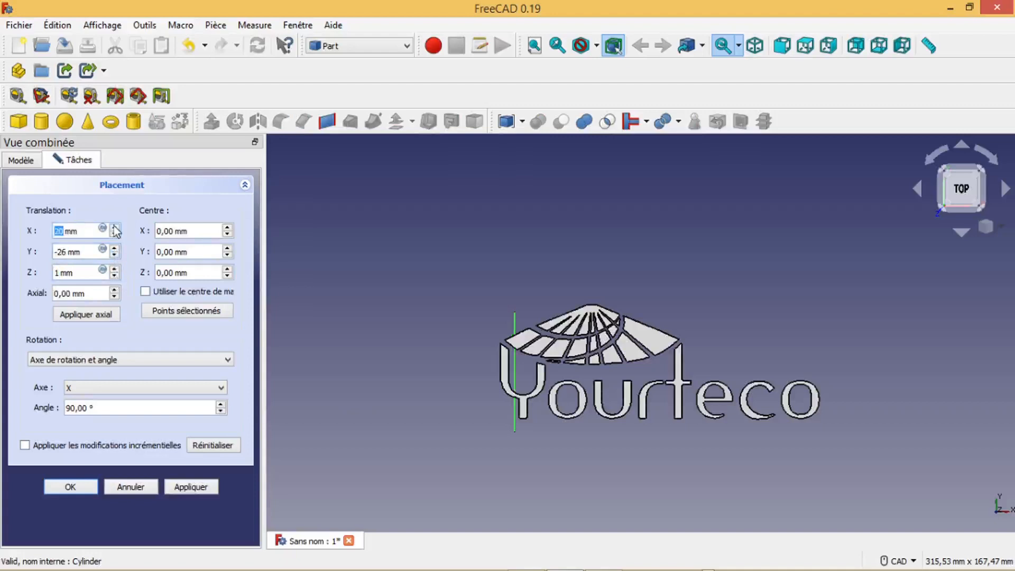
left_click(114, 235)
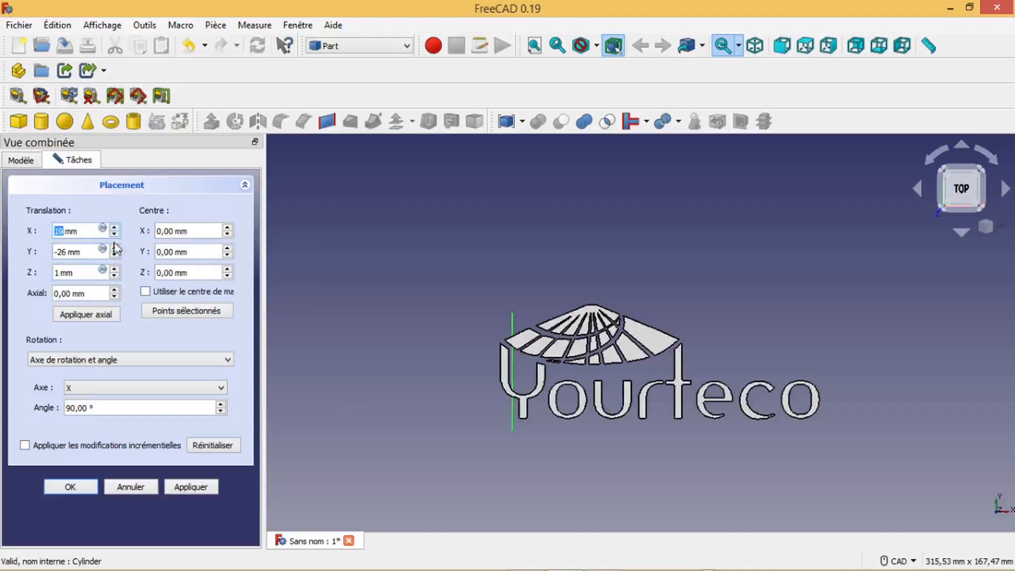
left_click(114, 276)
left_click(114, 276)
left_click(114, 276)
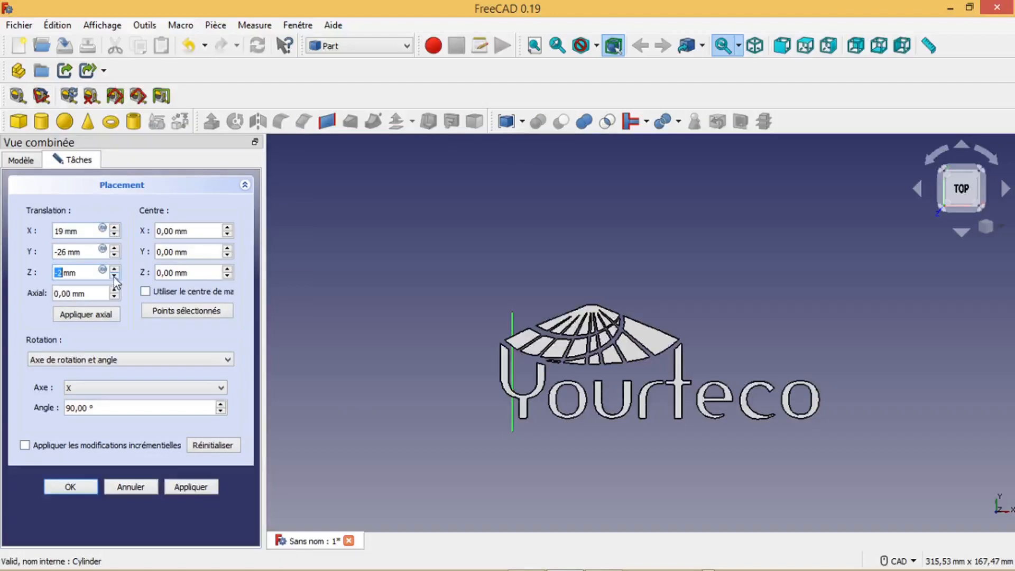
type("7")
left_click(125, 487)
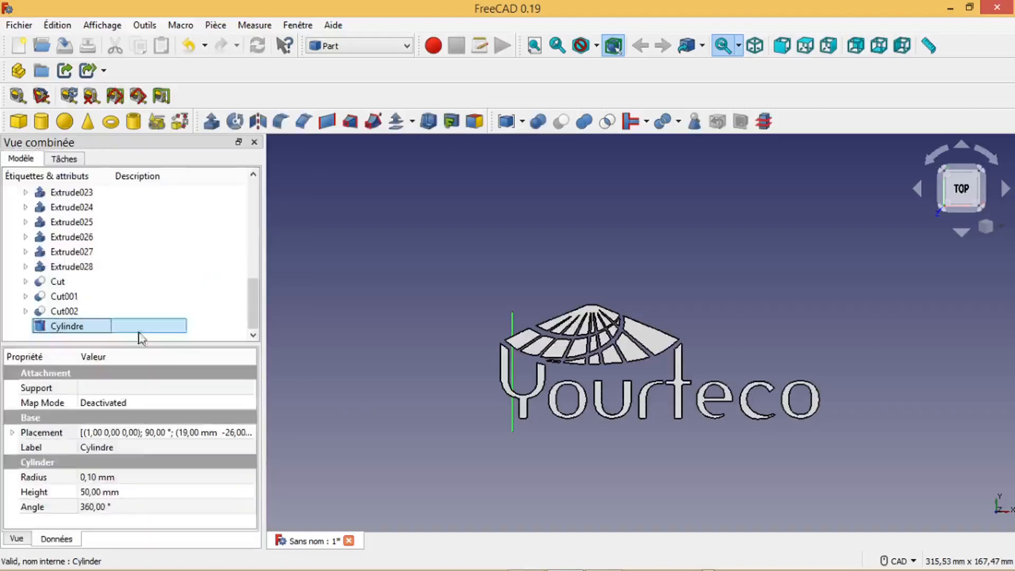
Transform the cylinder along its length to Y -24 mm.
right_click(86, 327)
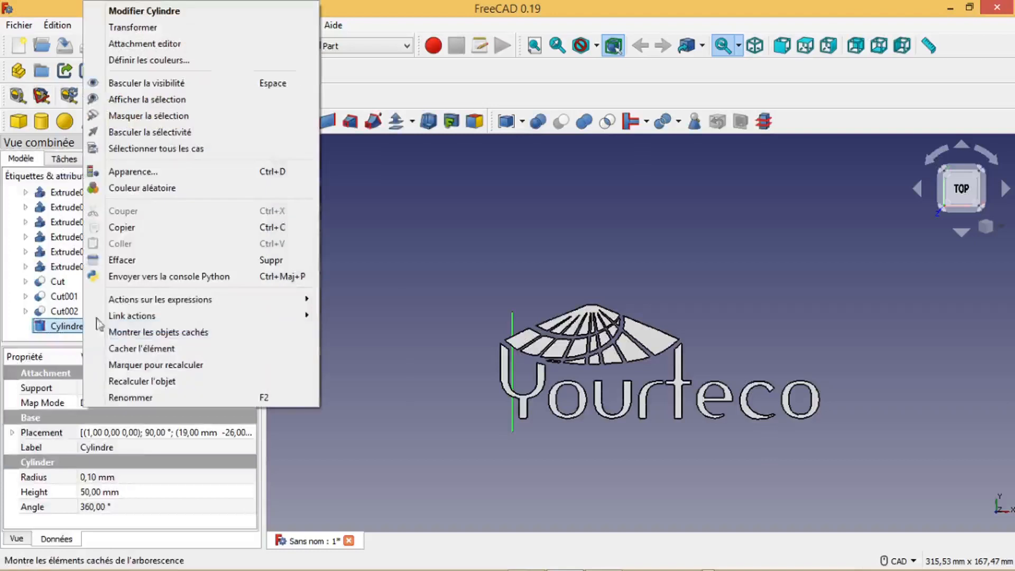
left_click(155, 27)
left_click_drag(512, 431, 512, 425)
left_click(127, 192)
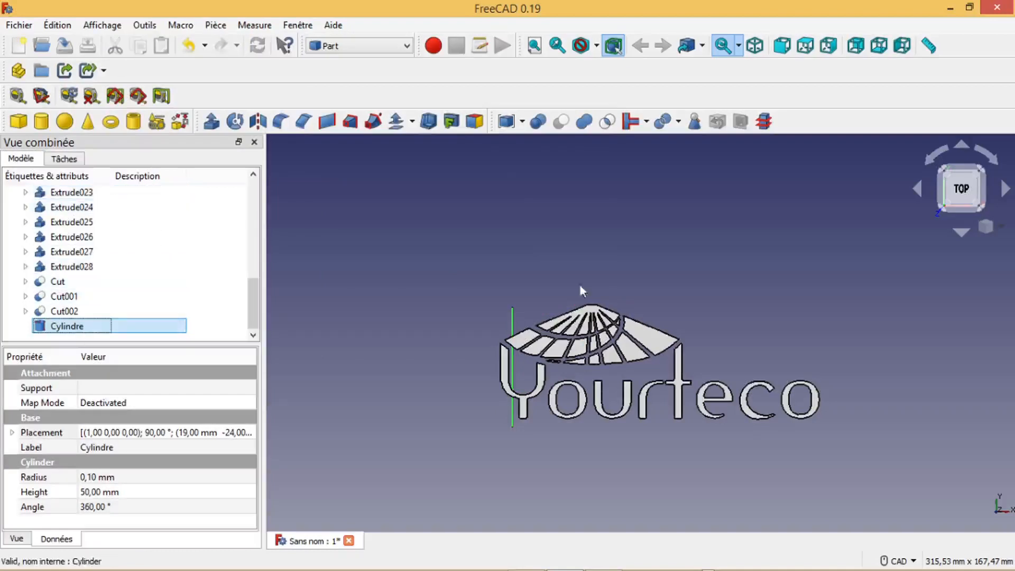
In the Draft workbench, begin an orthogonal array of the cylinder with 25 elements in X, 1 in Y and a 5 mm X interval.
left_click(370, 47)
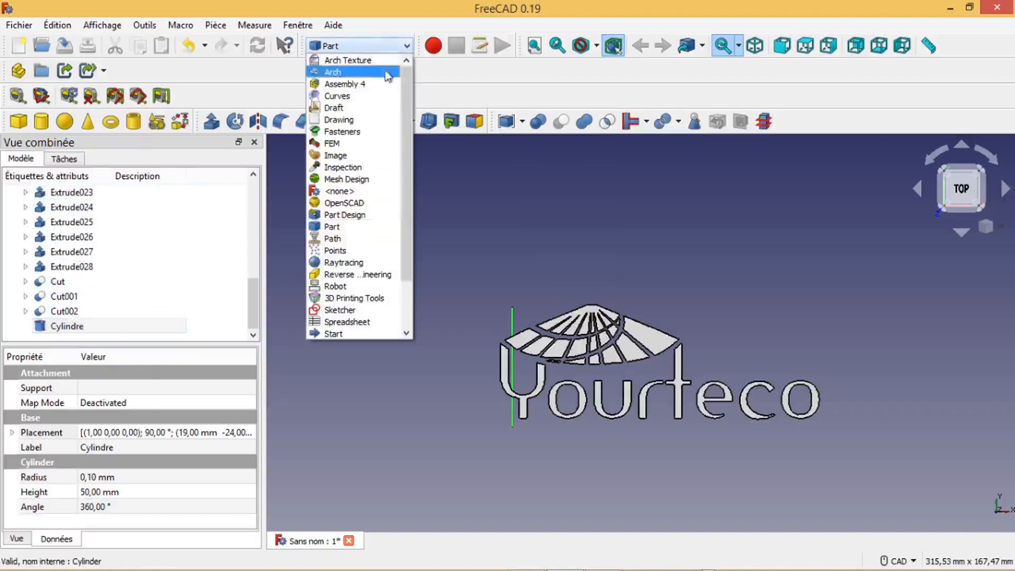
left_click(363, 119)
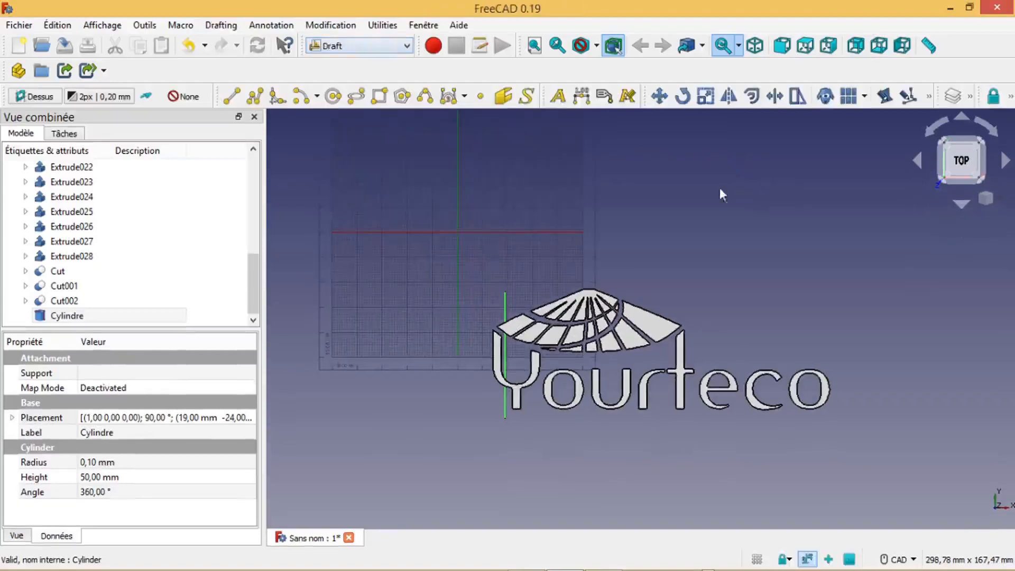
left_click(847, 97)
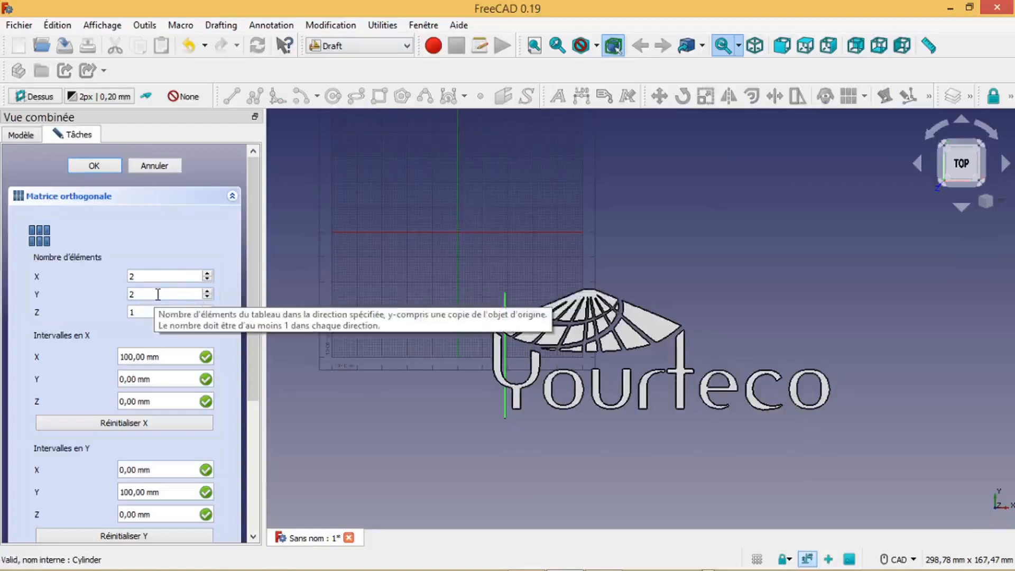
left_click_drag(151, 276, 102, 277)
type("25")
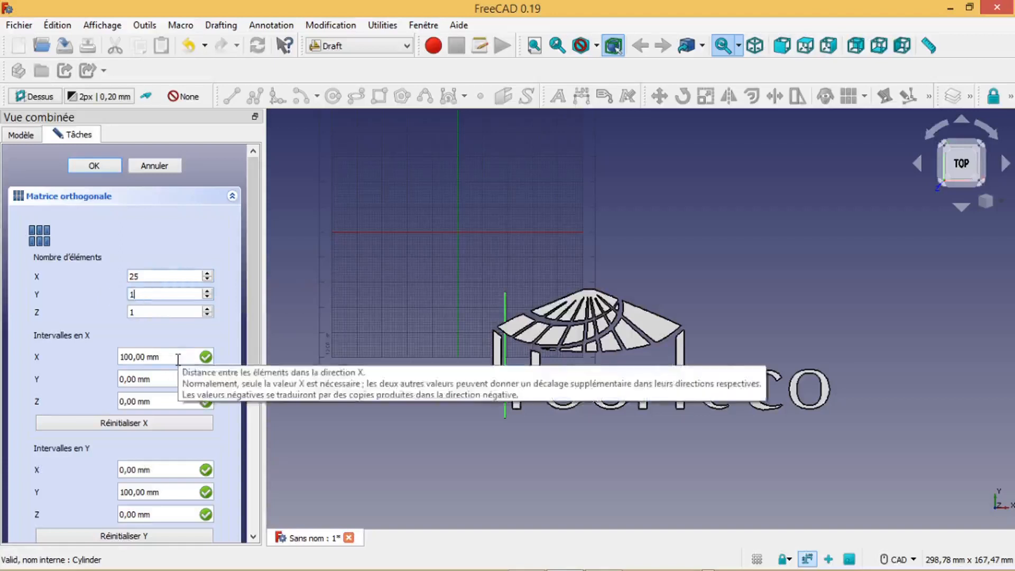
left_click_drag(177, 358, 97, 359)
type("5")
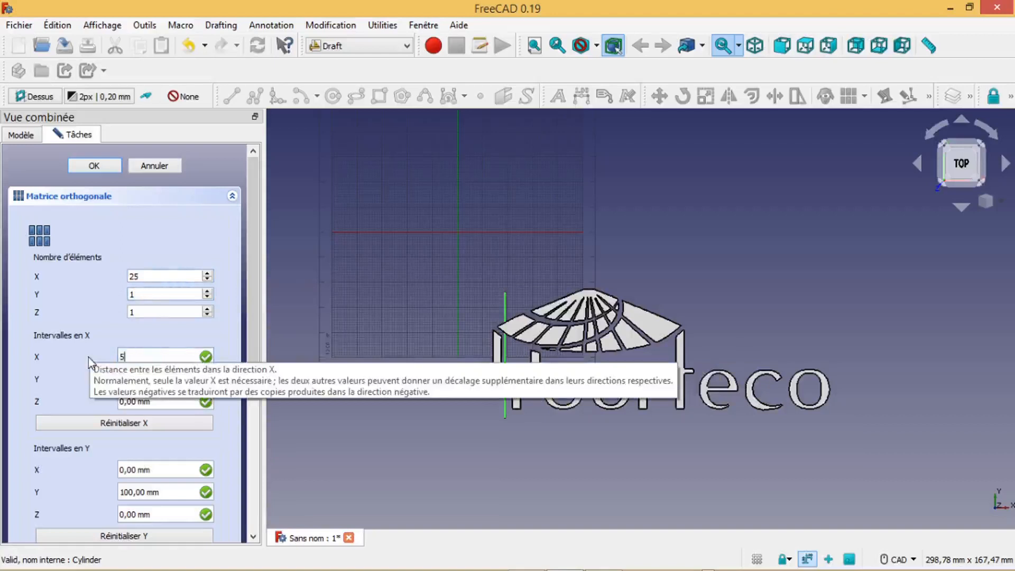
key("Return")
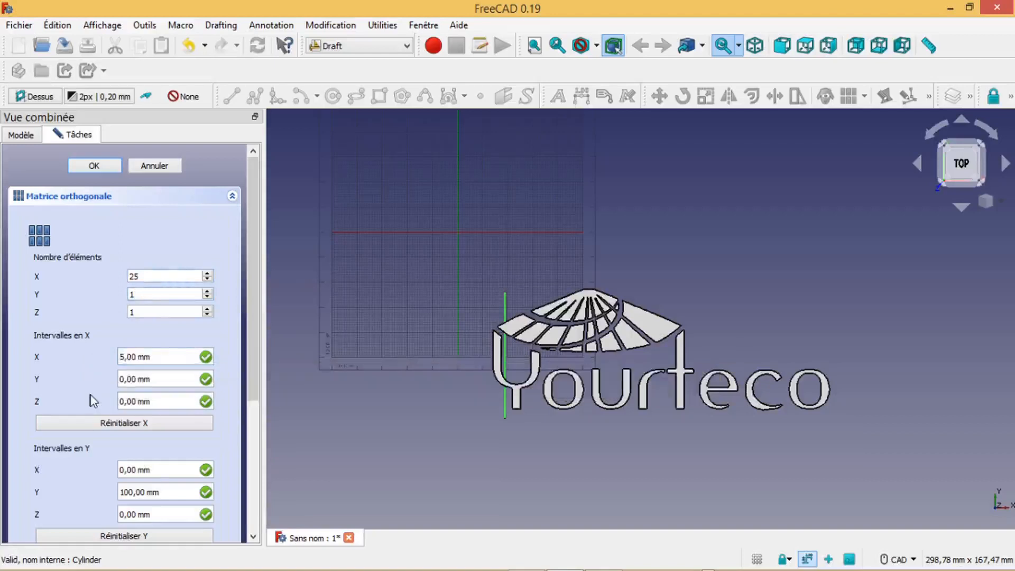
Set the array's Y intervals to 5 mm in X and 0 mm in Y, and create the array.
left_click_drag(173, 469, 104, 469)
type("5")
left_click_drag(165, 490, 61, 490)
type("0")
left_click(89, 172)
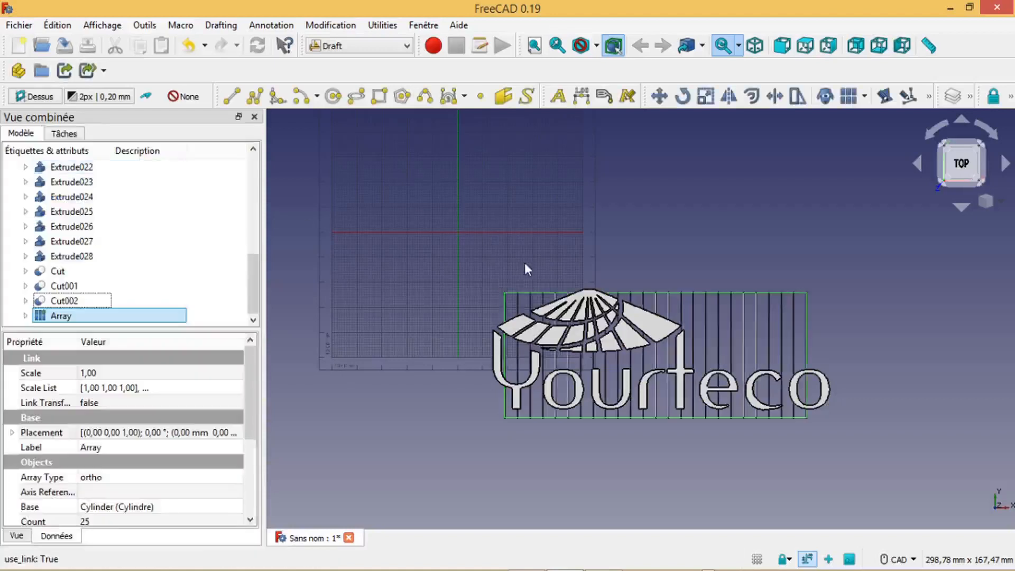
Examine how the array of cylinders lines up with the logo's roof and letters.
scroll(524, 262, "up", 1)
middle_click_drag(661, 234, 531, 217)
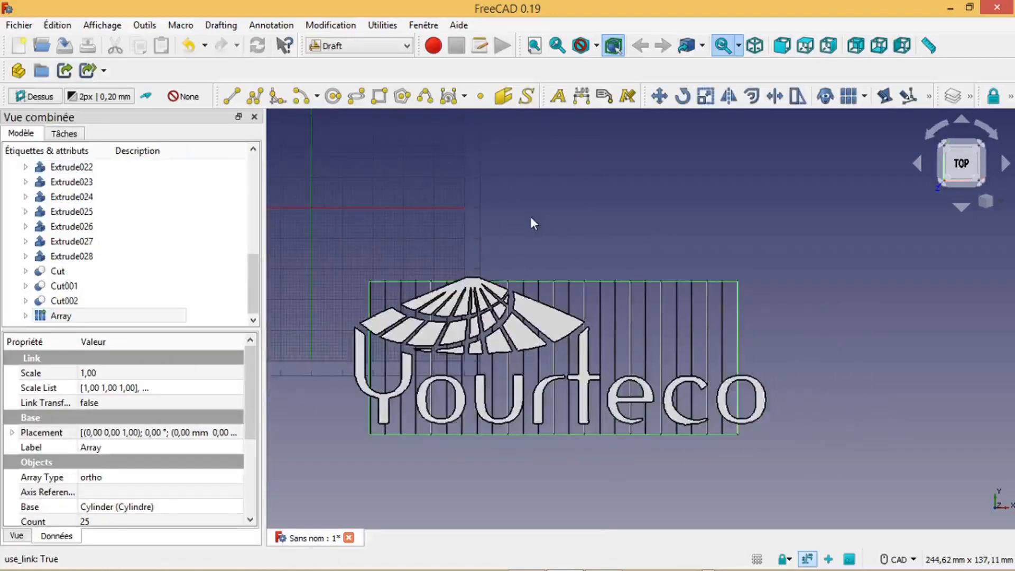
scroll(531, 216, "up", 1)
scroll(626, 273, "down", 1)
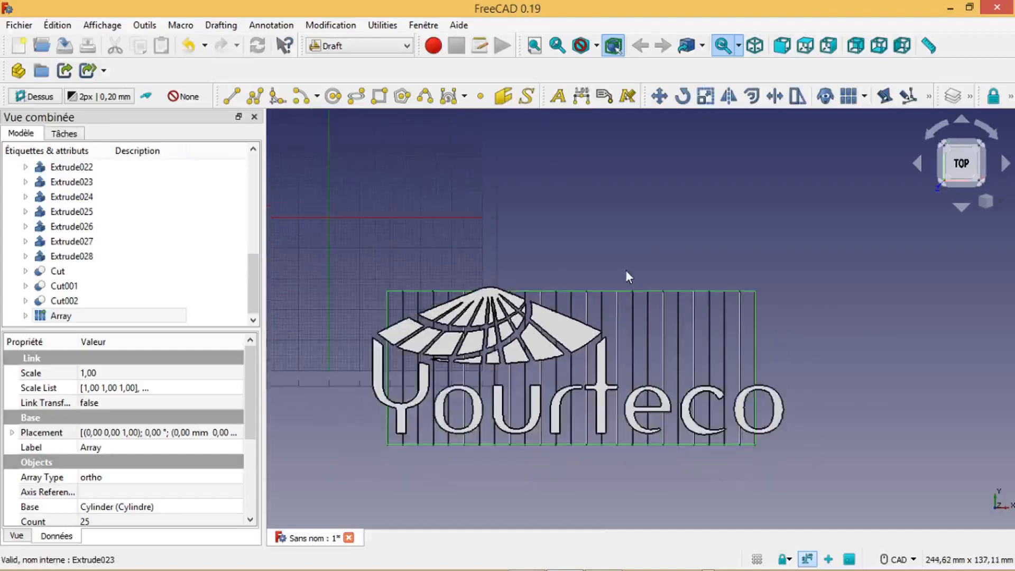
scroll(626, 271, "up", 1)
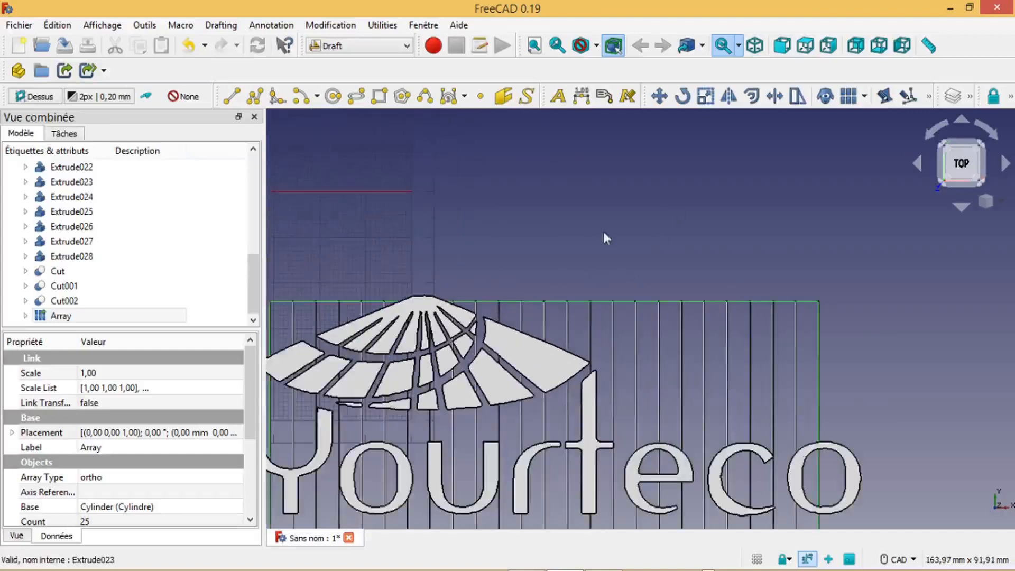
scroll(605, 237, "down", 1)
scroll(624, 232, "up", 2)
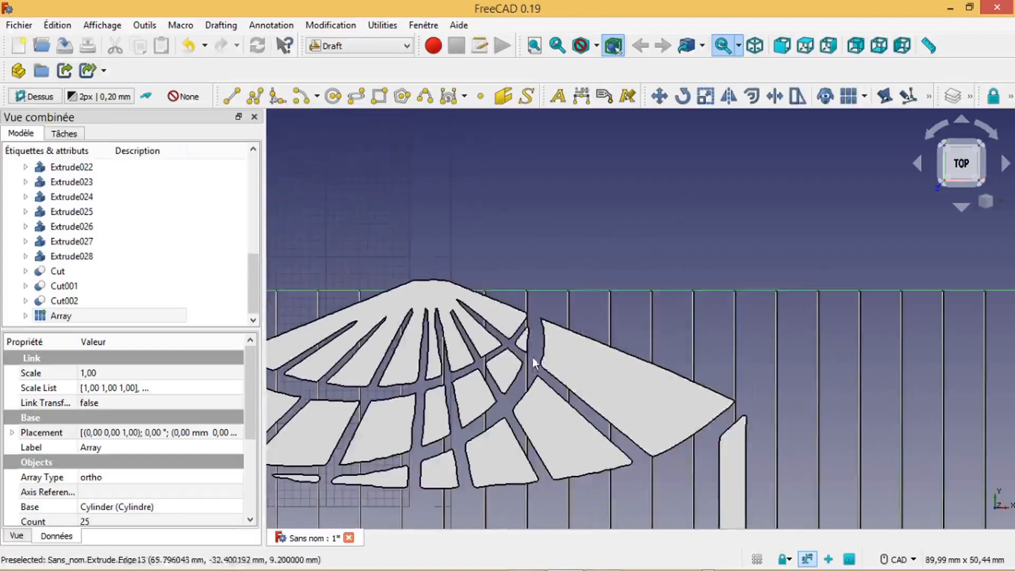
scroll(530, 342, "down", 3)
scroll(586, 288, "up", 2)
scroll(601, 285, "down", 1)
scroll(601, 285, "up", 1)
middle_click_drag(602, 286, 695, 179)
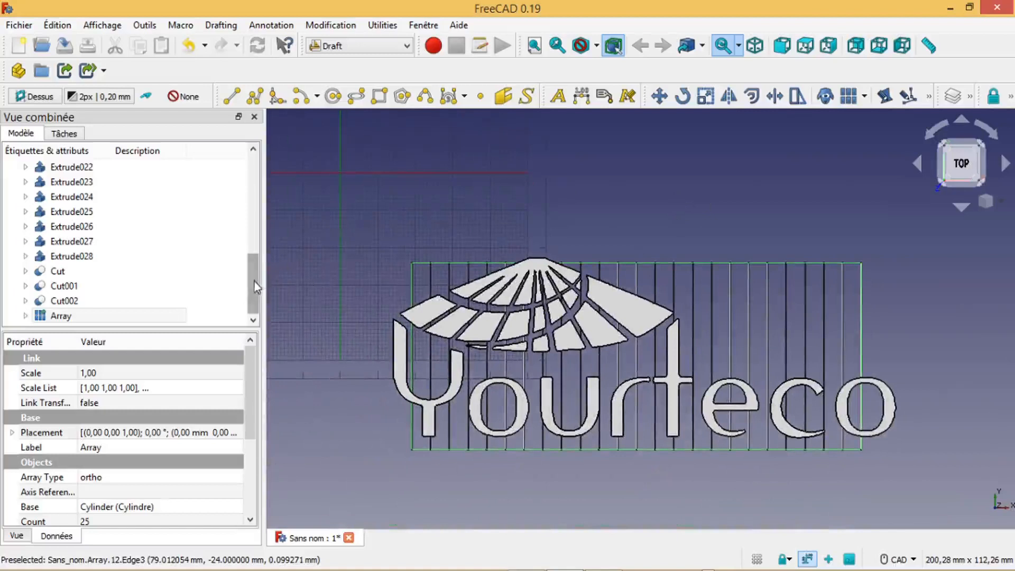
Add a second cylinder to the model with the Part workbench.
left_click(364, 45)
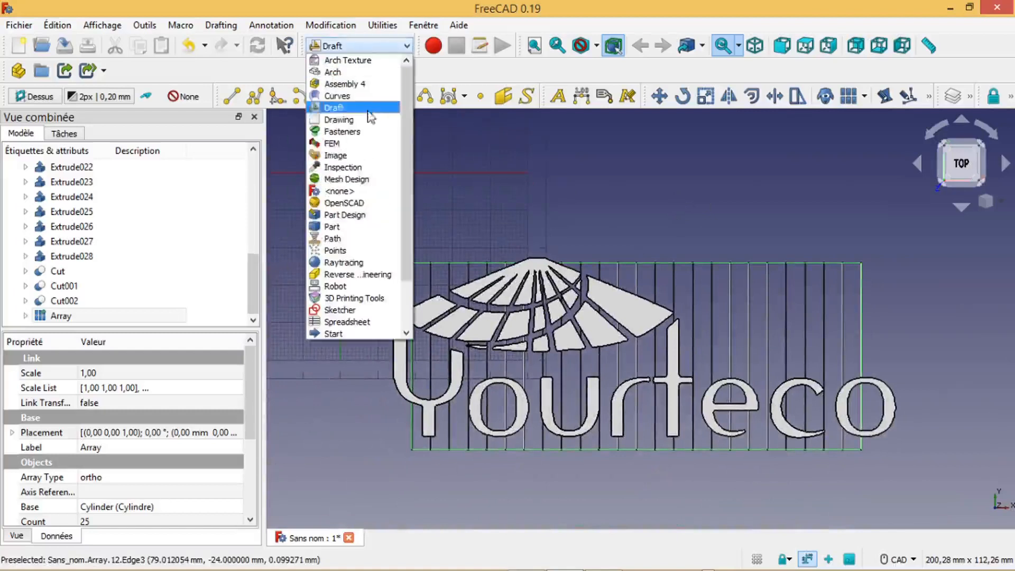
left_click(342, 227)
left_click(42, 122)
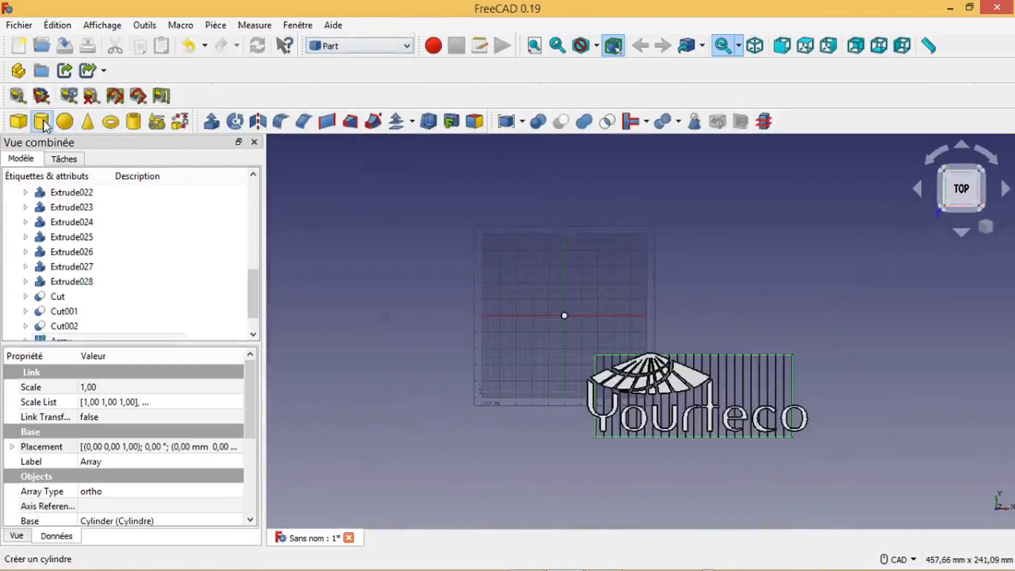
left_click_drag(254, 288, 230, 325)
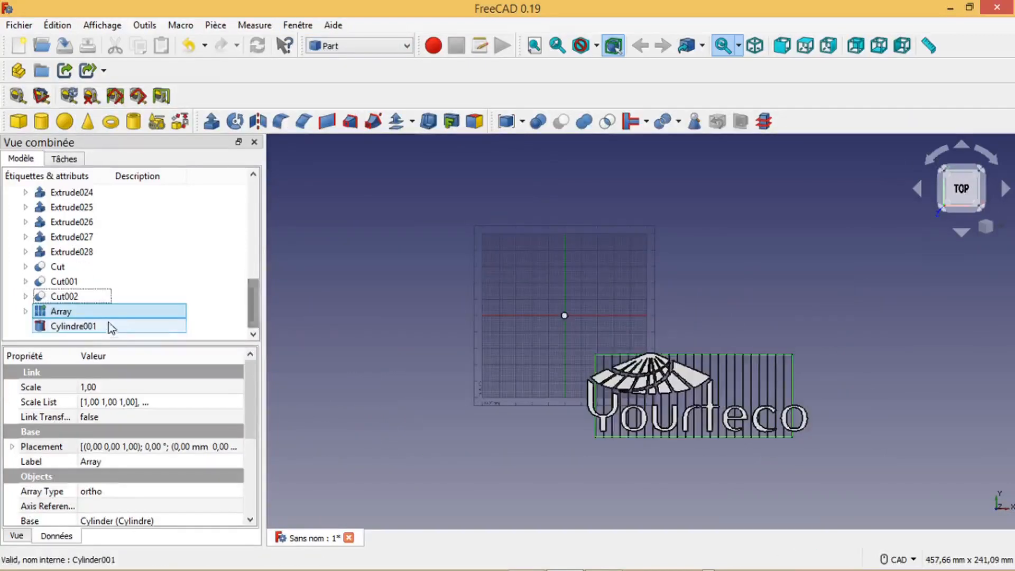
Set the second cylinder's radius to 0.1 mm and its height to 120 mm.
left_click(112, 328)
left_click(145, 477)
left_click_drag(137, 477, 50, 476)
type("0,1")
key("Return")
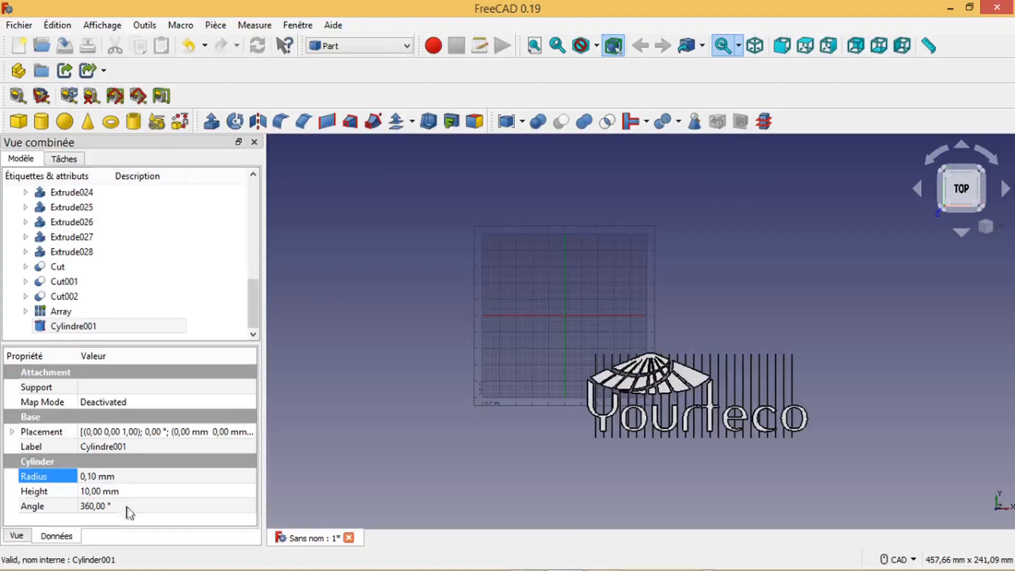
left_click(90, 492)
left_click(84, 491)
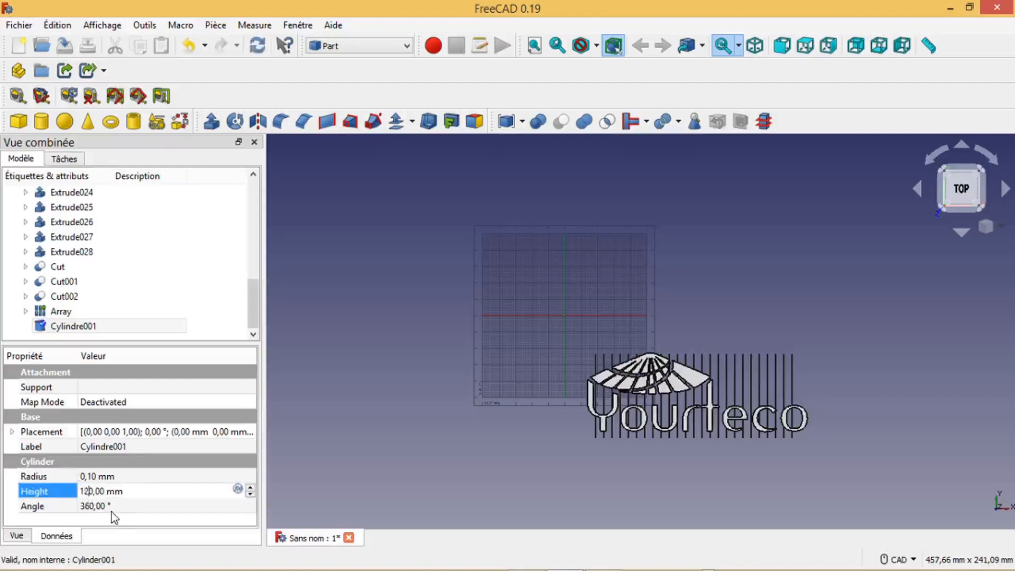
Rotate the second cylinder 90° about the Y axis through its placement.
left_click(252, 432)
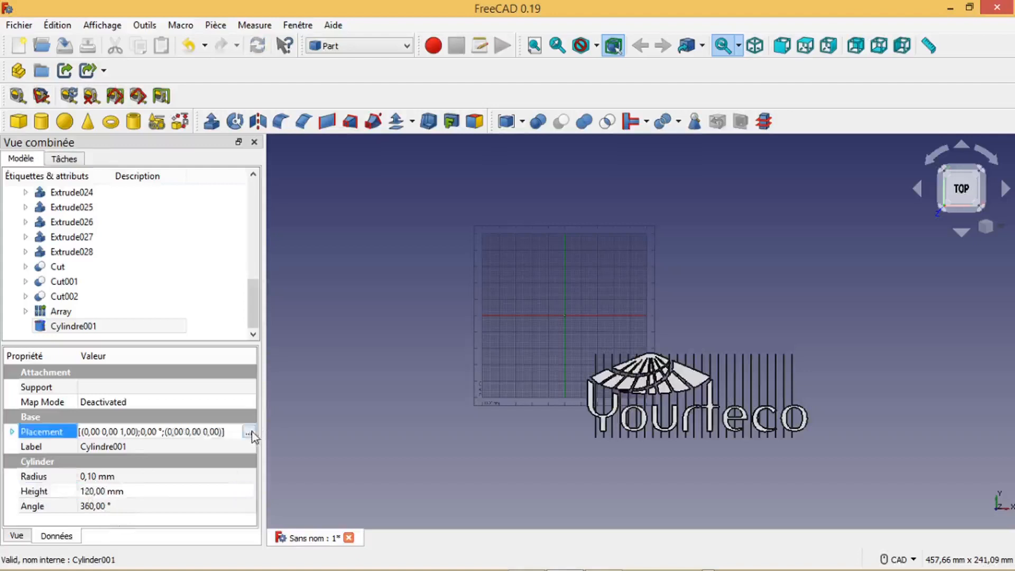
left_click(253, 432)
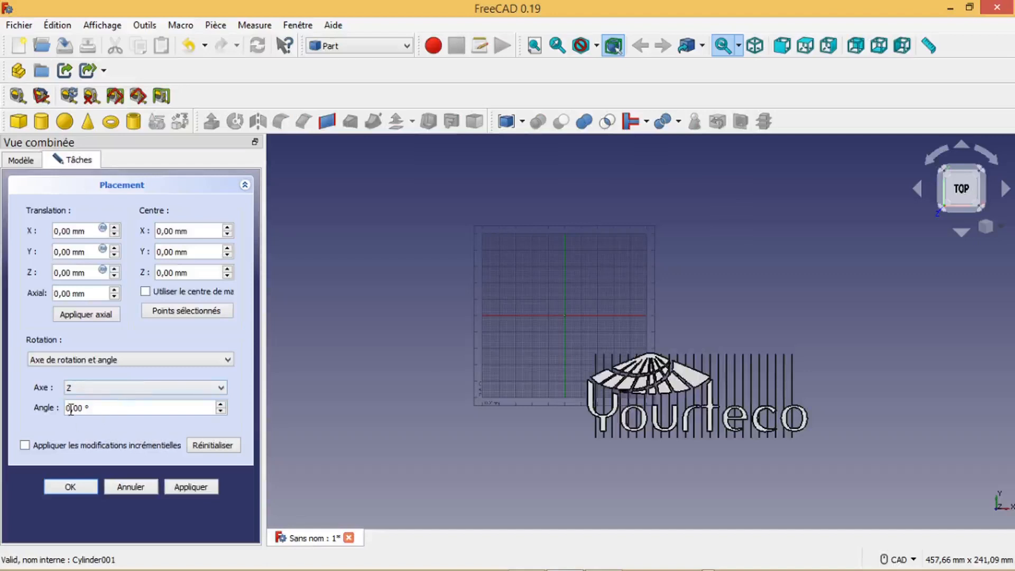
left_click(94, 387)
left_click(85, 411)
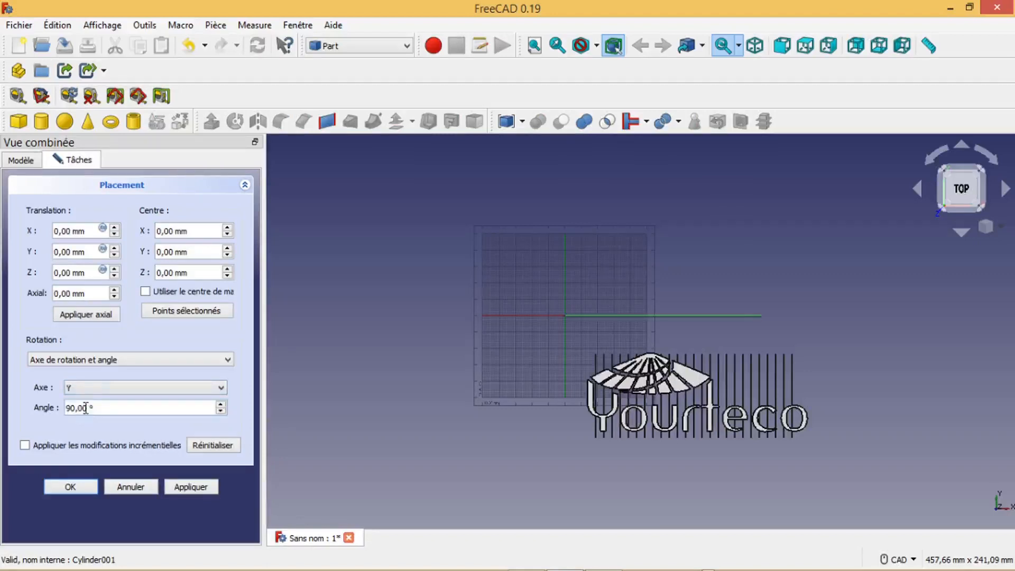
left_click(70, 486)
Transform the second cylinder to X 19 mm and Y -67 mm so it crosses the lower part of the letters.
left_click(125, 310, "ctrl")
right_click(85, 326)
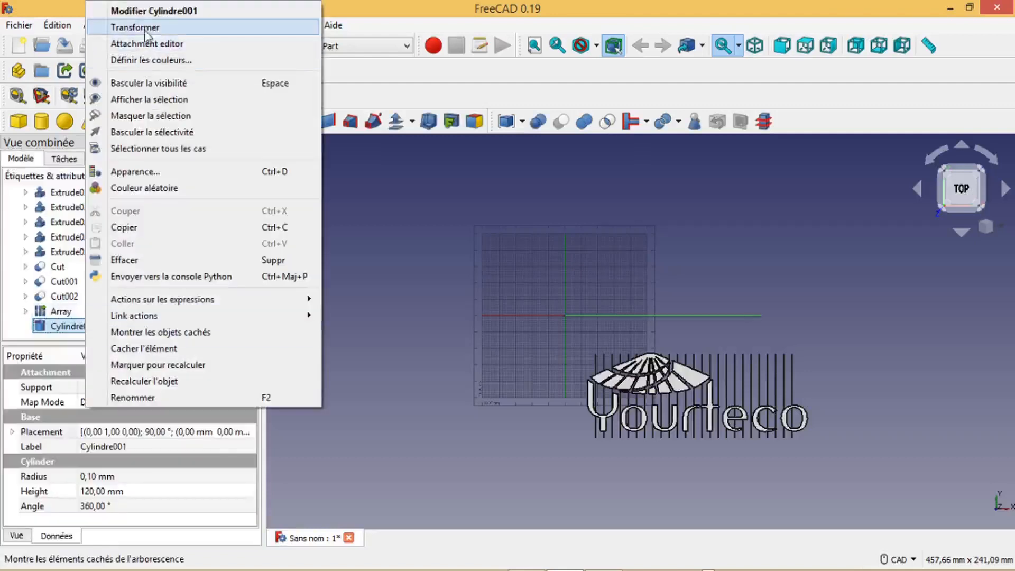
left_click(146, 29)
left_click_drag(671, 317, 690, 326)
left_click_drag(597, 233, 614, 331)
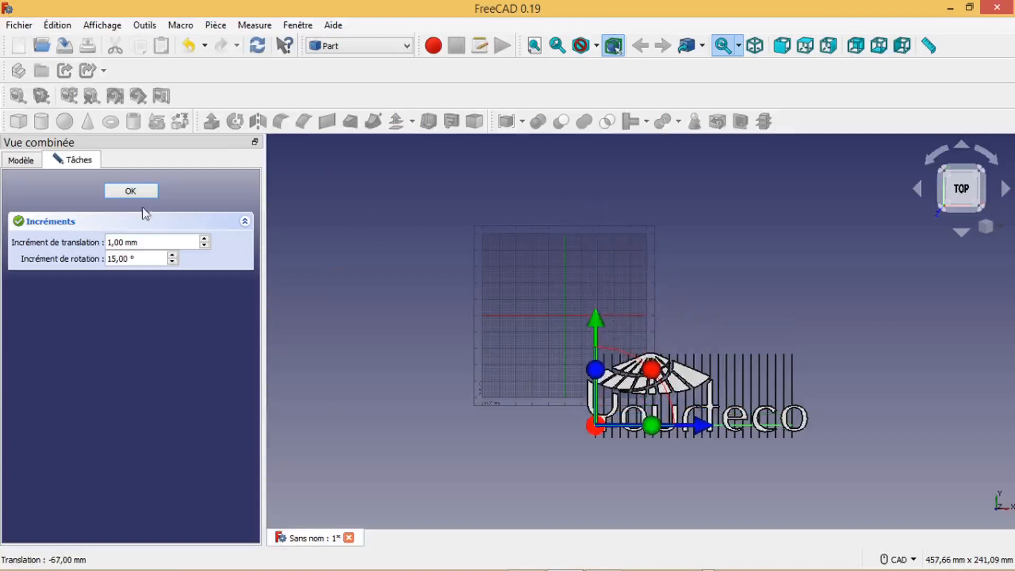
left_click(130, 191)
scroll(465, 447, "up", 1)
scroll(465, 442, "up", 1)
middle_click_drag(571, 449, 385, 376)
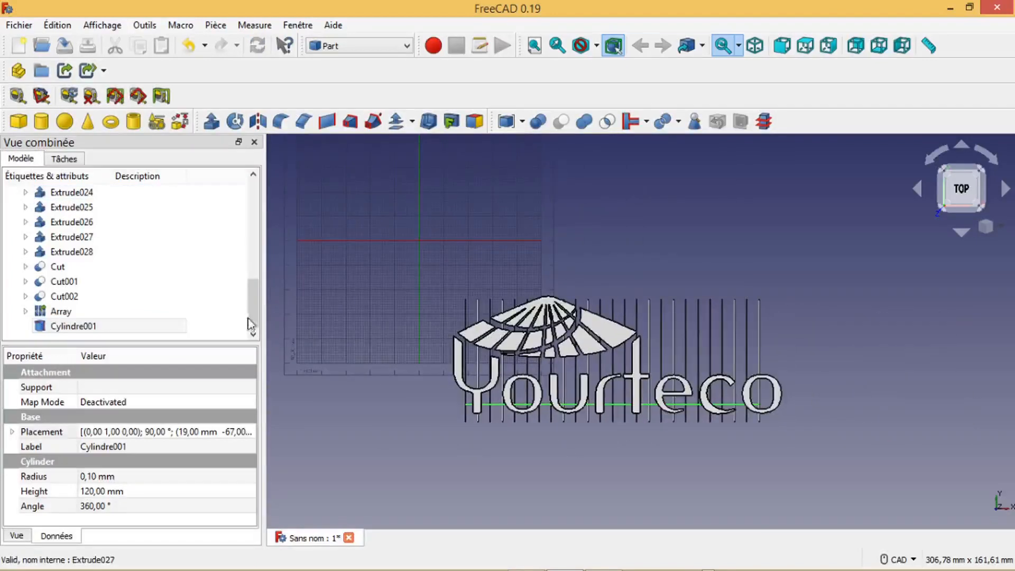
left_click(75, 325)
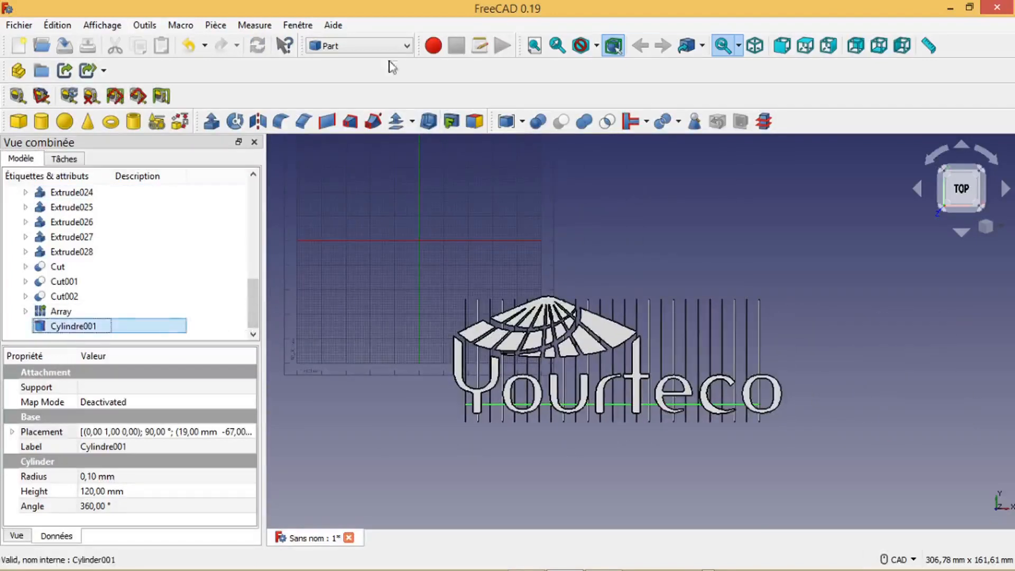
left_click(405, 45)
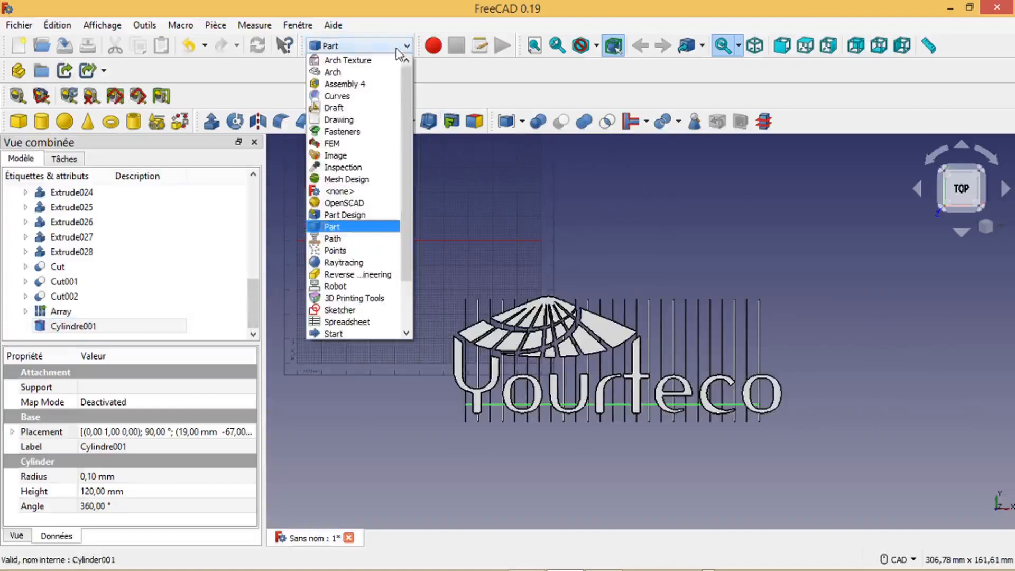
left_click(368, 120)
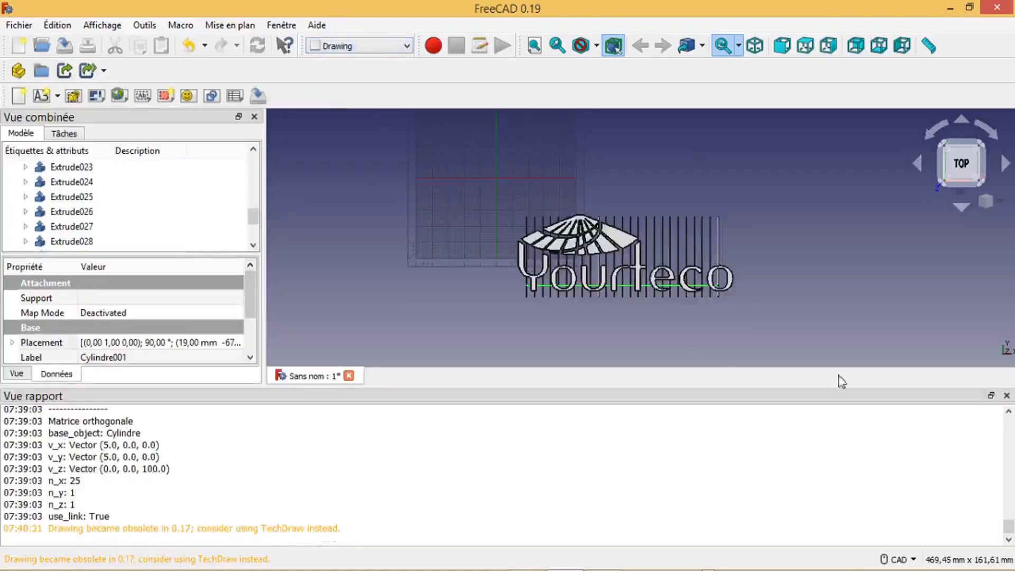
left_click(1007, 395)
left_click(112, 318)
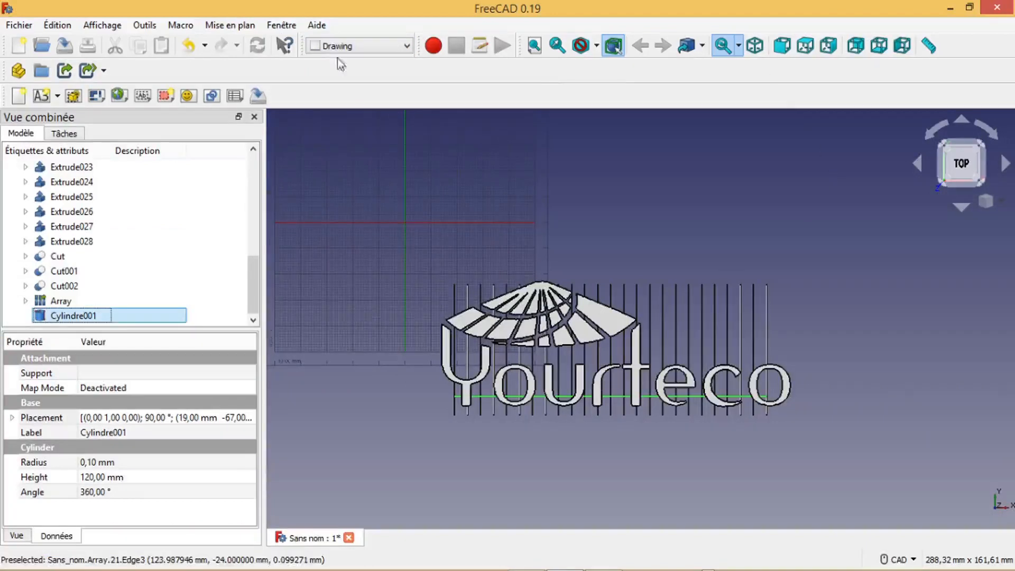
Start a Draft orthogonal array of the second cylinder with 1 element in X and 10 in Y.
left_click(372, 46)
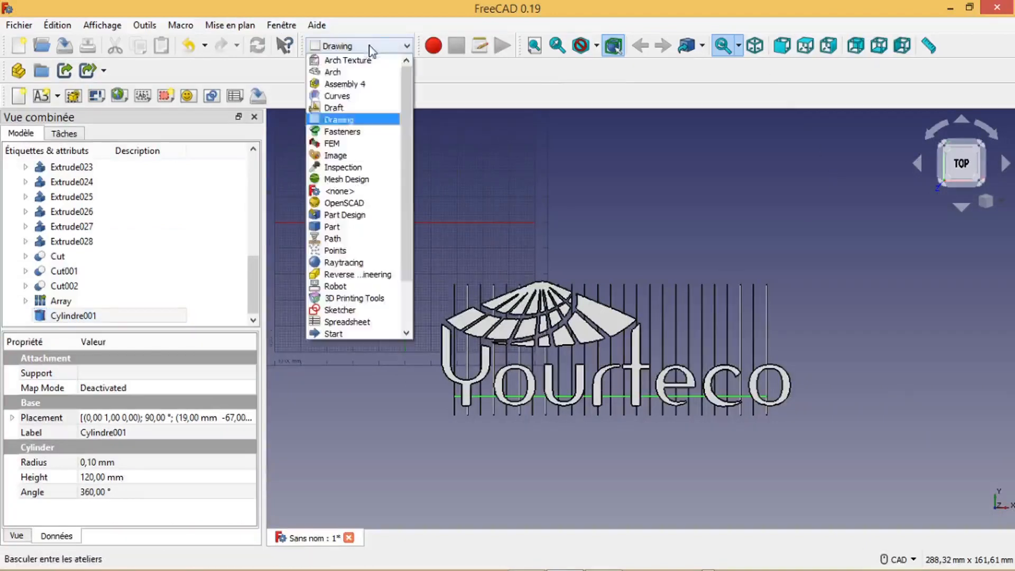
left_click(360, 108)
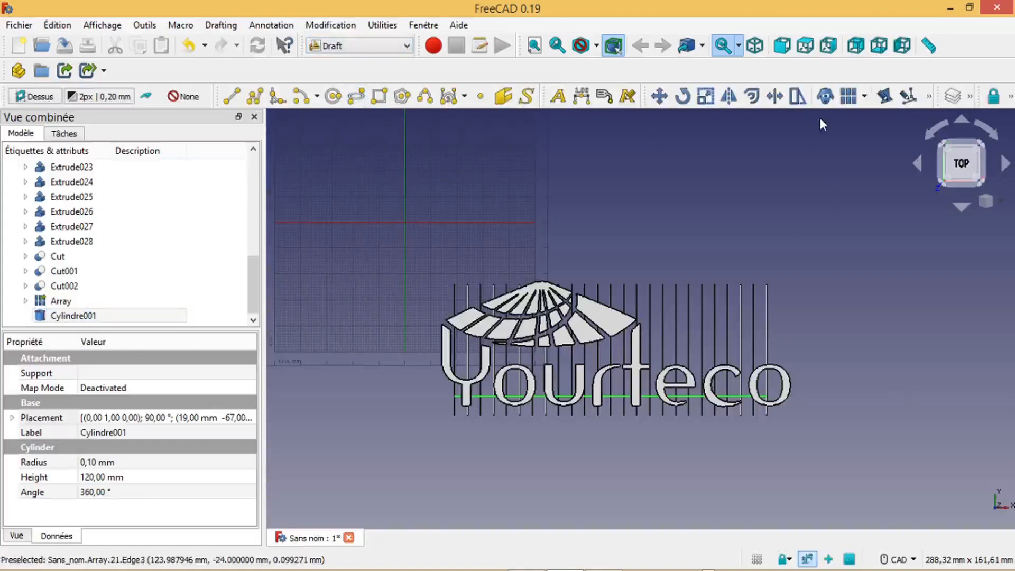
left_click(93, 318)
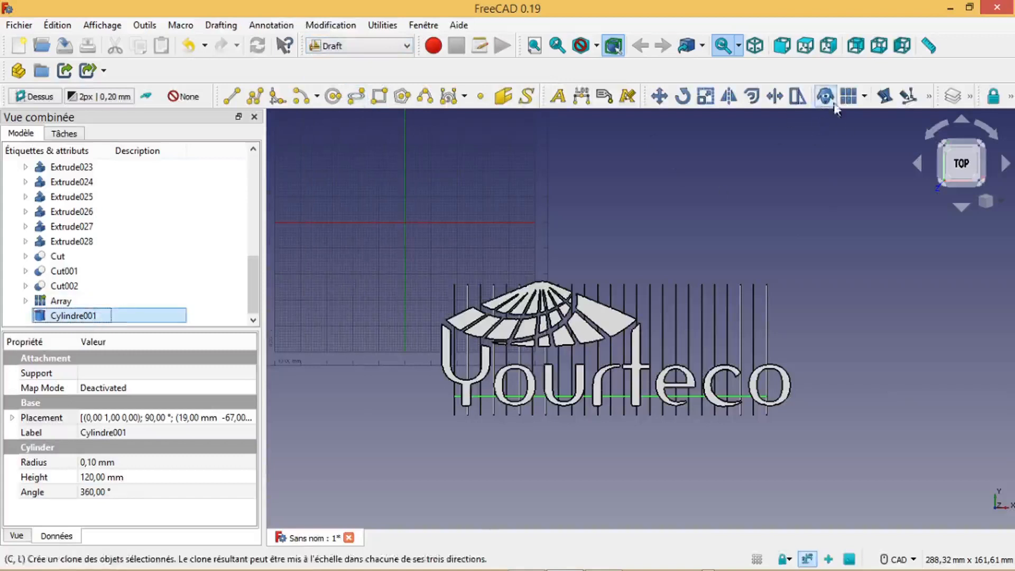
left_click(848, 97)
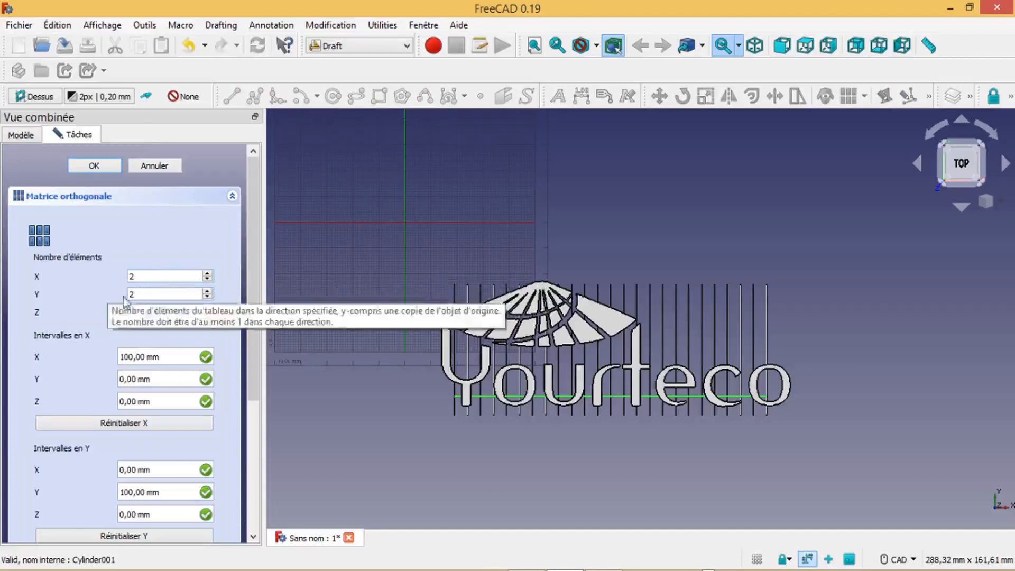
double_click(141, 294)
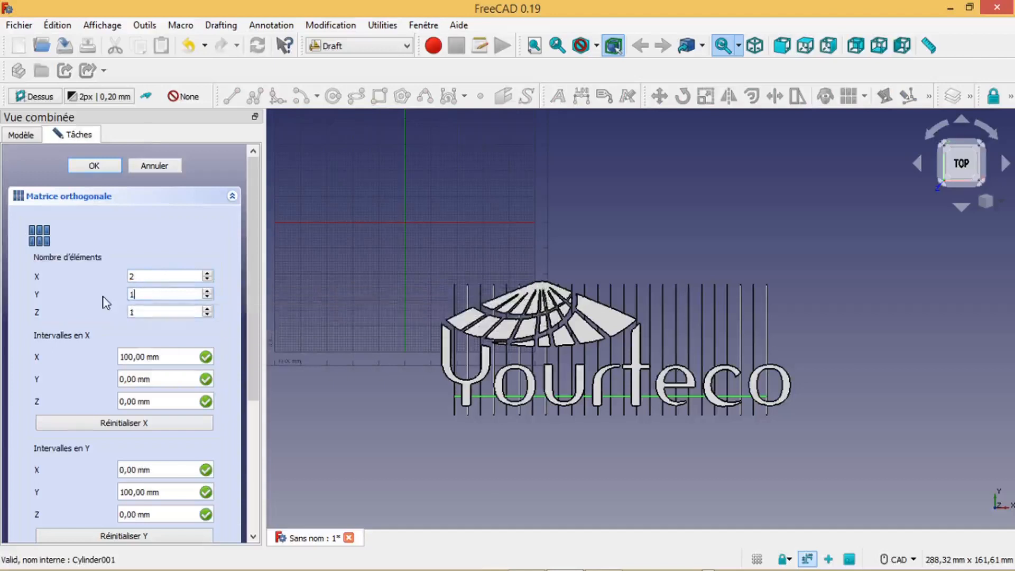
left_click_drag(141, 277, 104, 278)
Set the array's X intervals to 0 mm in X and 5 mm in Y.
left_click_drag(164, 361, 80, 364)
type("0")
left_click_drag(162, 377, 86, 376)
type("5")
left_click(160, 400)
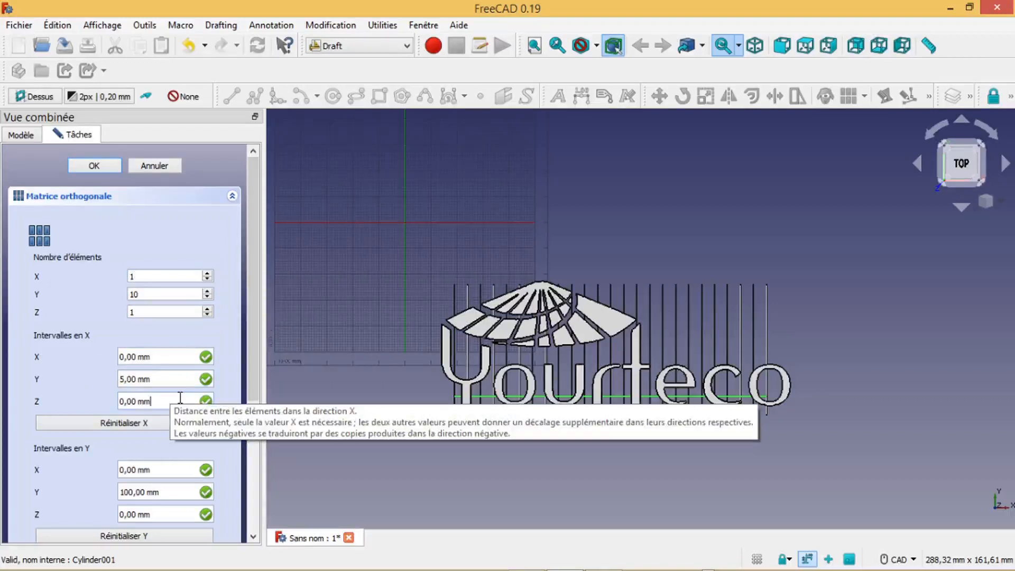
Set the array's Y interval to 5 mm in Y and create the array of horizontal cylinders.
left_click(157, 470)
left_click_drag(167, 492, 94, 489)
type("5")
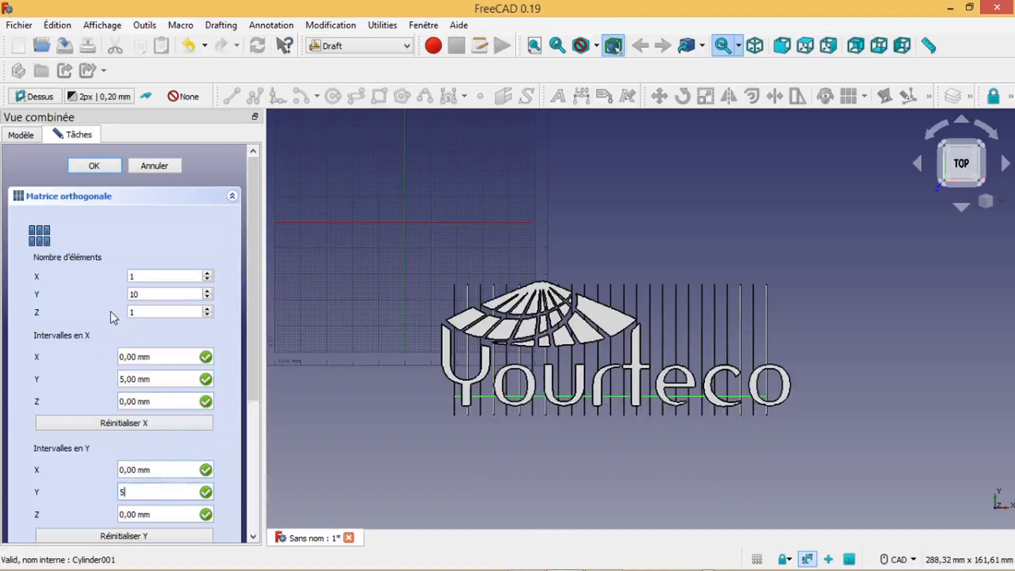
left_click(103, 166)
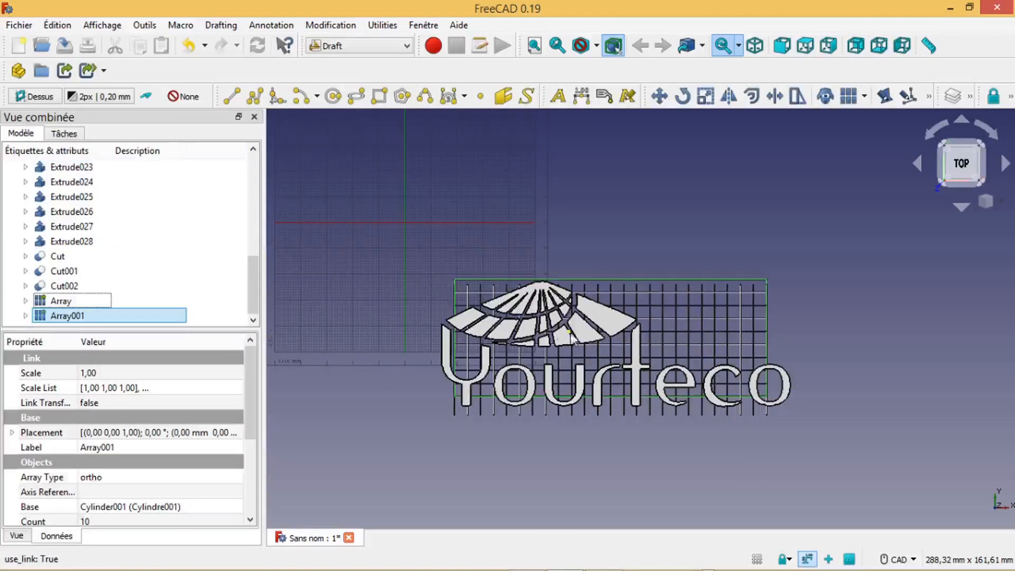
Examine how the crossed cylinder arrays cover the logo's roof and letters.
scroll(820, 352, "up", 5)
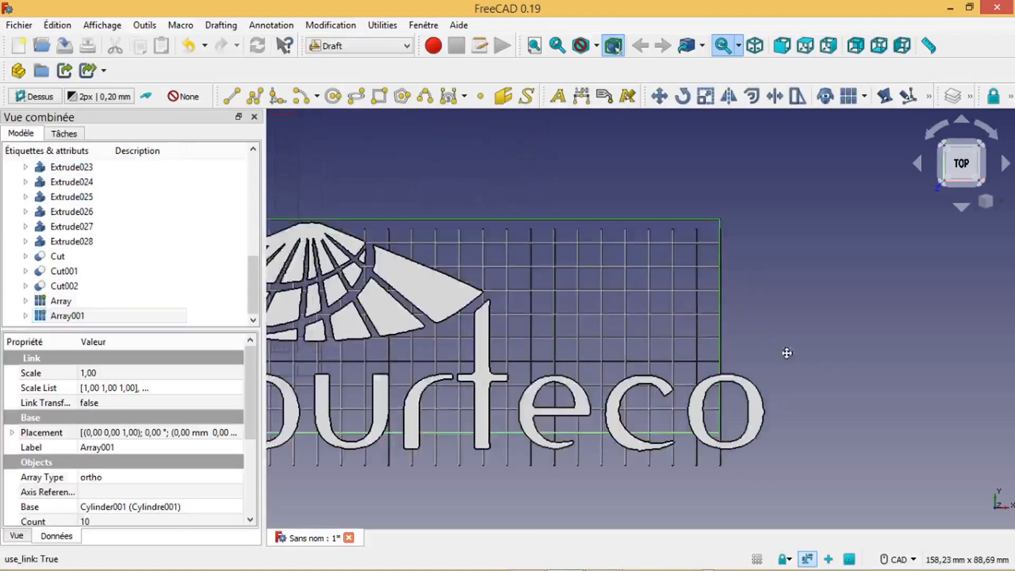
scroll(895, 327, "down", 2)
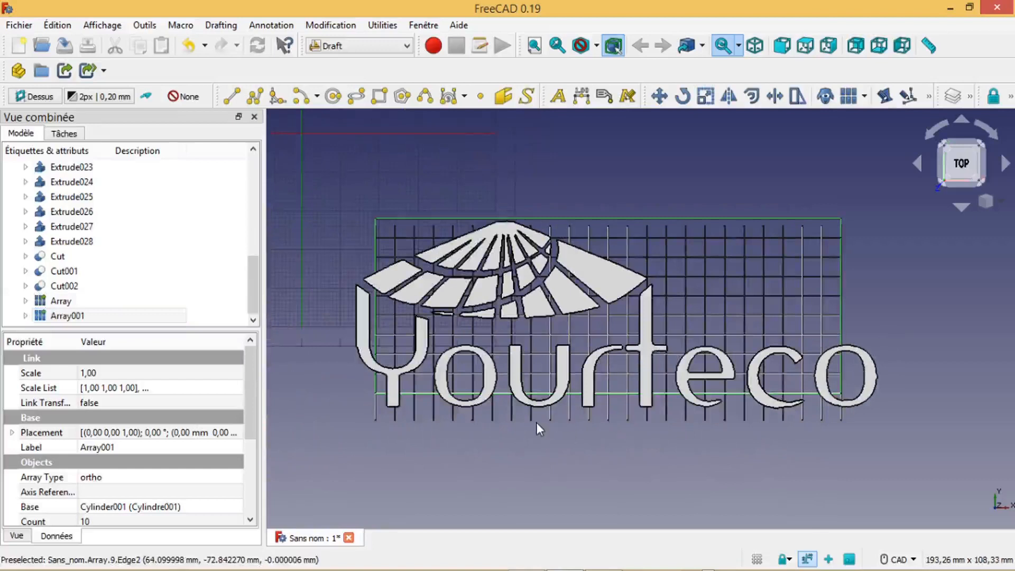
scroll(536, 420, "up", 1)
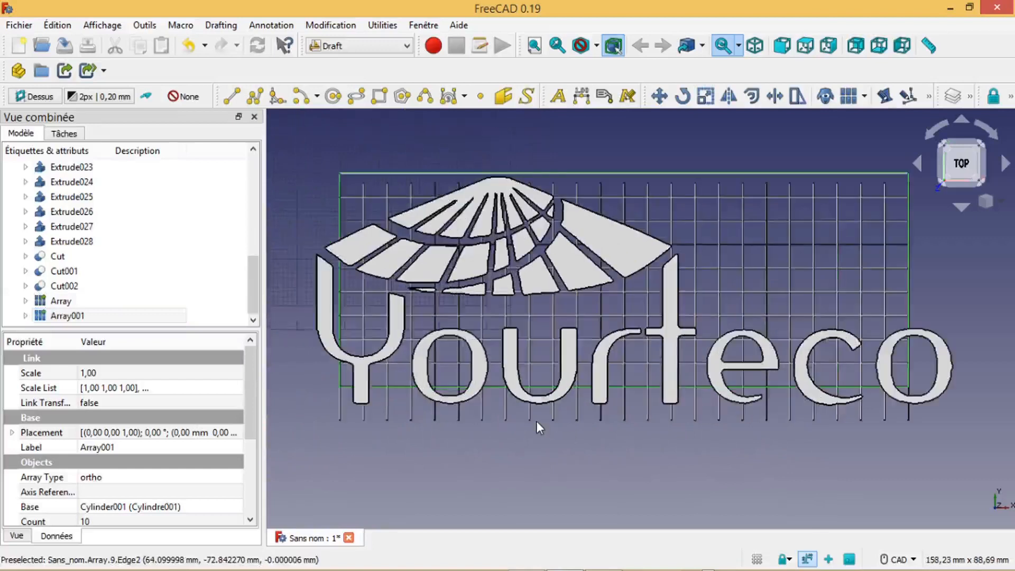
scroll(536, 421, "up", 1)
left_click(73, 316)
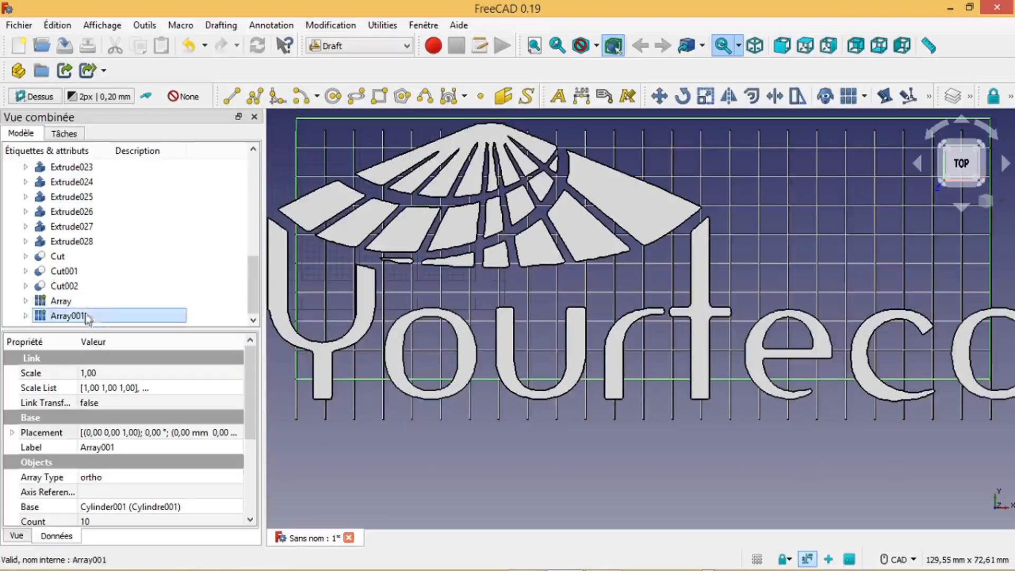
right_click(73, 320)
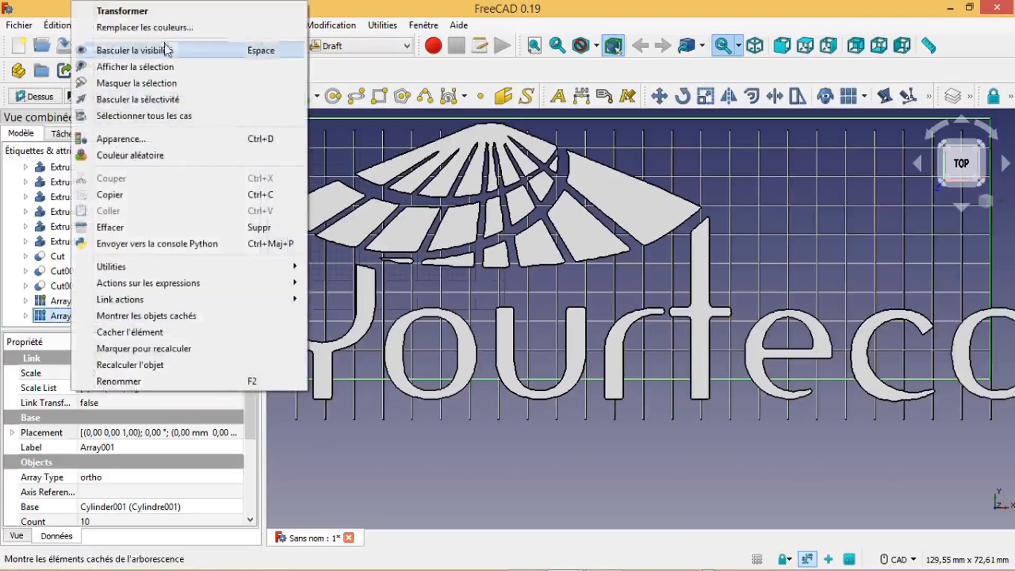
left_click(403, 264)
scroll(434, 278, "down", 4)
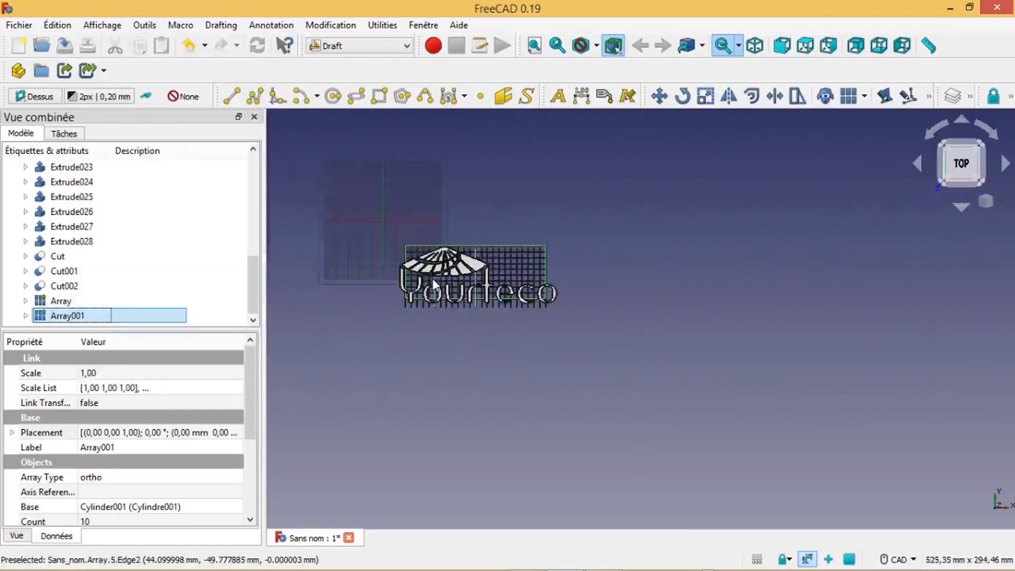
scroll(433, 284, "up", 1)
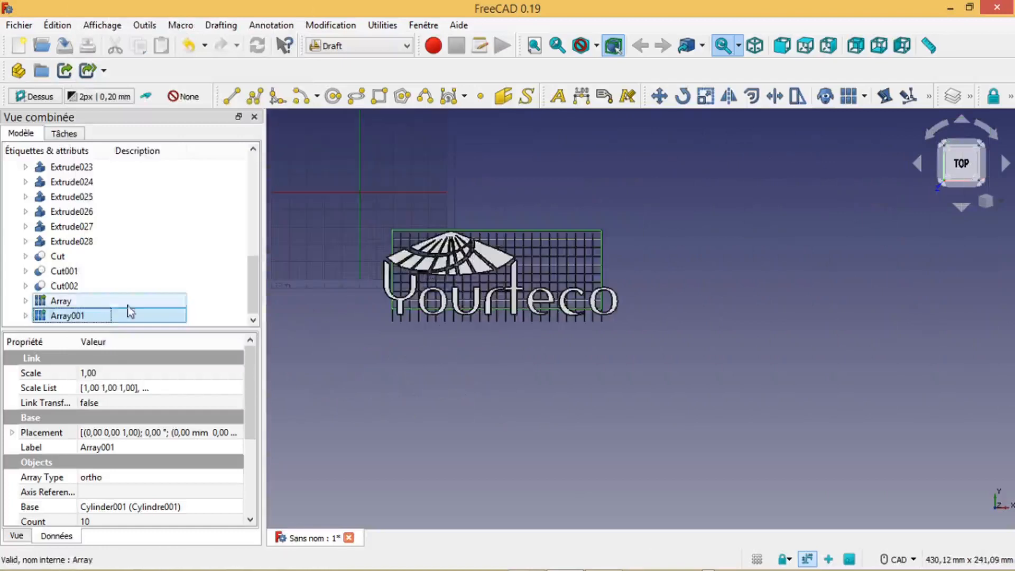
Shift the horizontal cylinder array to a Y translation of -2 mm through its placement.
left_click(227, 434)
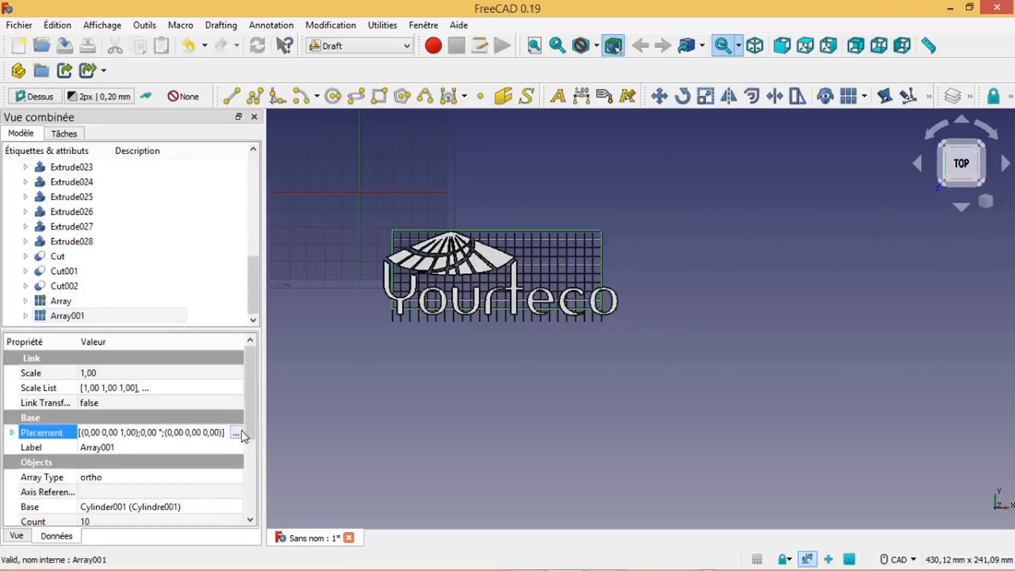
left_click(236, 434)
left_click(114, 229)
scroll(343, 338, "up", 4)
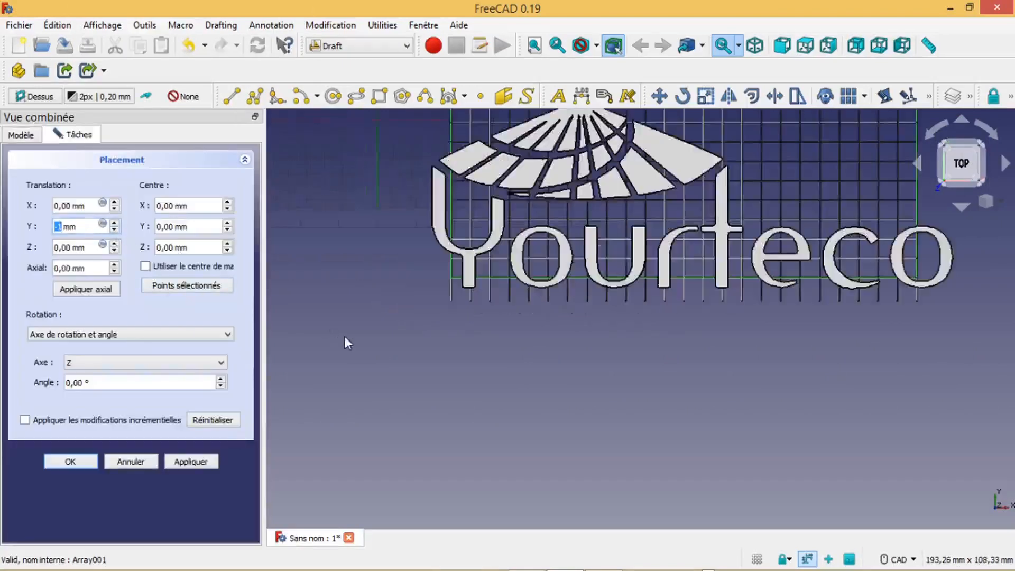
middle_click_drag(382, 320, 316, 410)
scroll(316, 410, "up", 2)
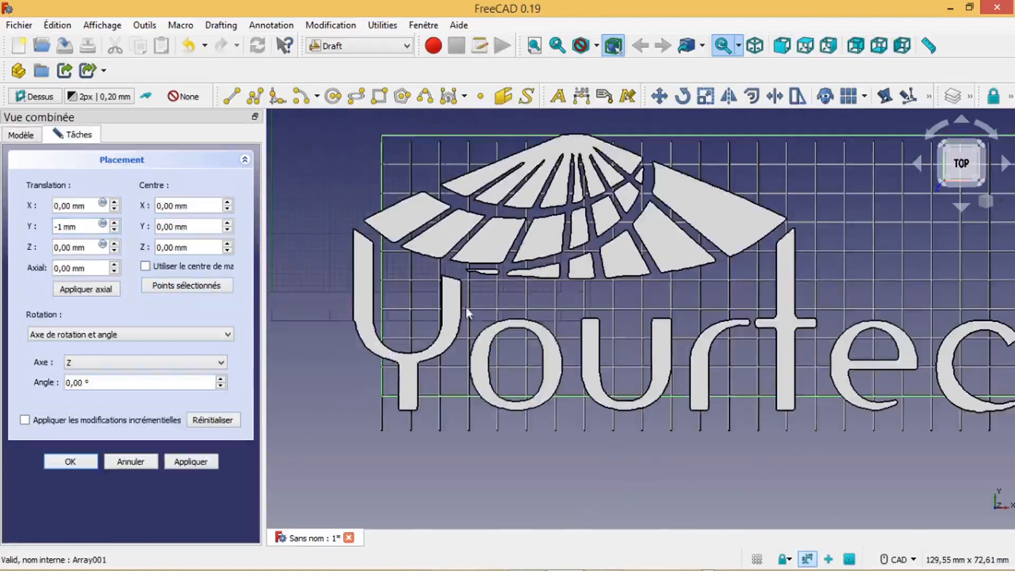
left_click(115, 230)
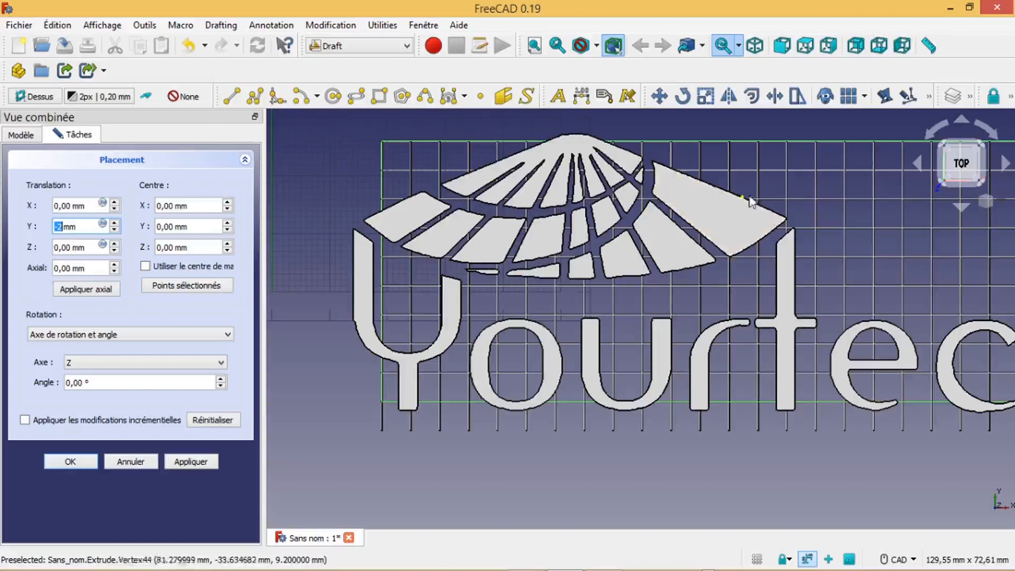
left_click(71, 462)
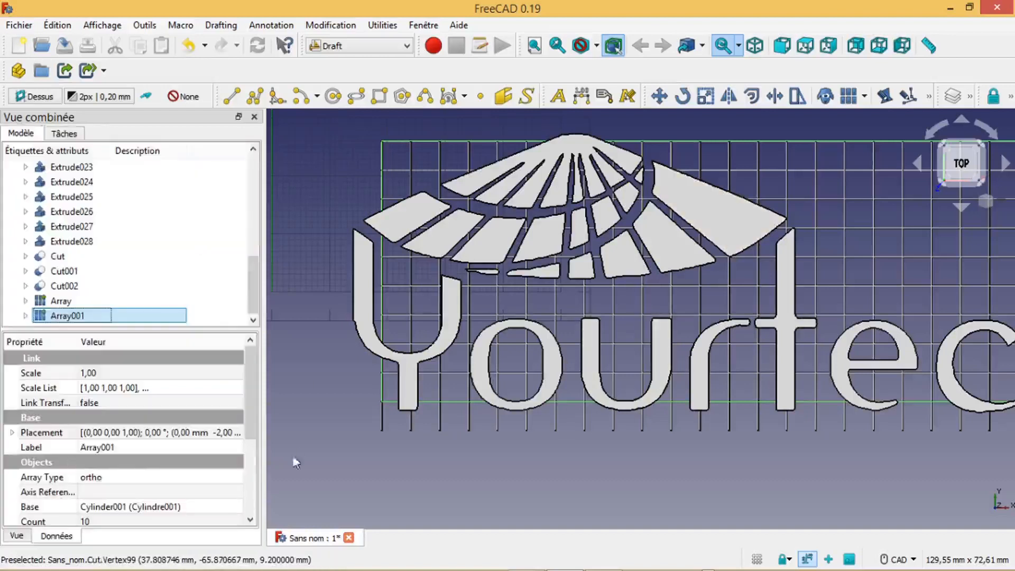
Fuse all the parts from Extrude through Array001 into one solid with the Part workbench's Union operation.
scroll(335, 449, "down", 2)
scroll(335, 449, "up", 2)
scroll(335, 449, "down", 2)
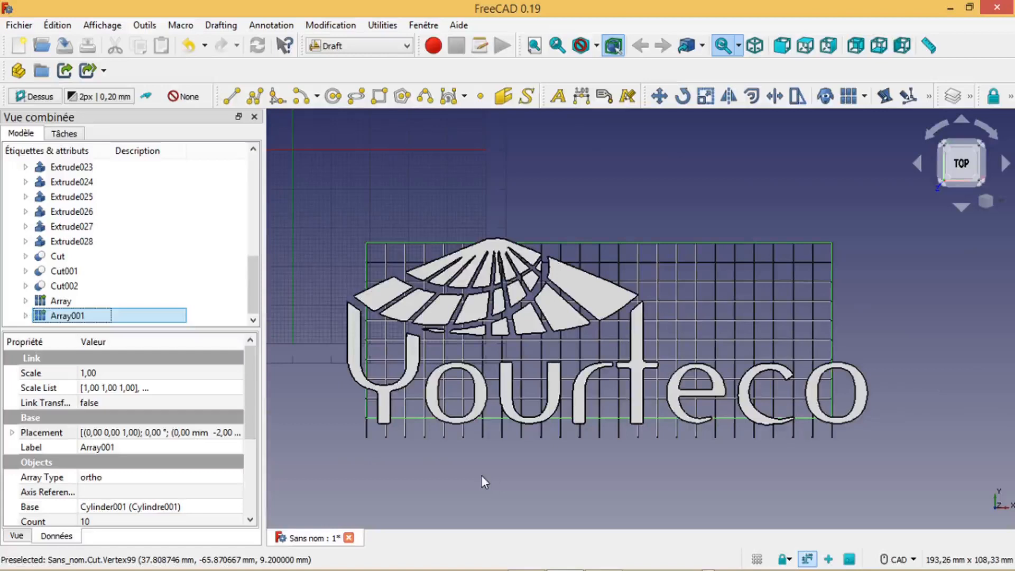
left_click_drag(253, 288, 252, 186)
left_click(59, 241)
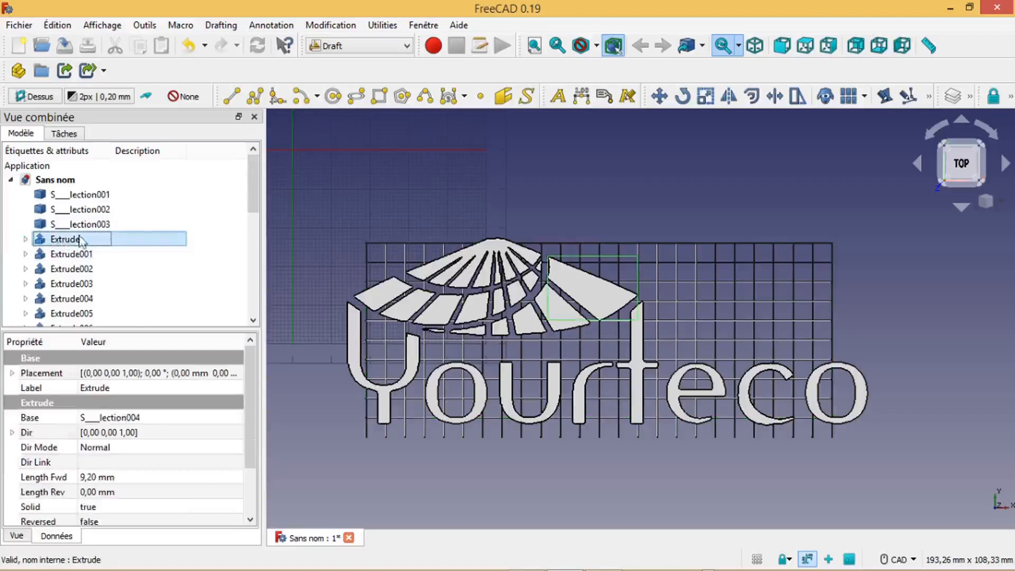
left_click_drag(253, 185, 253, 287)
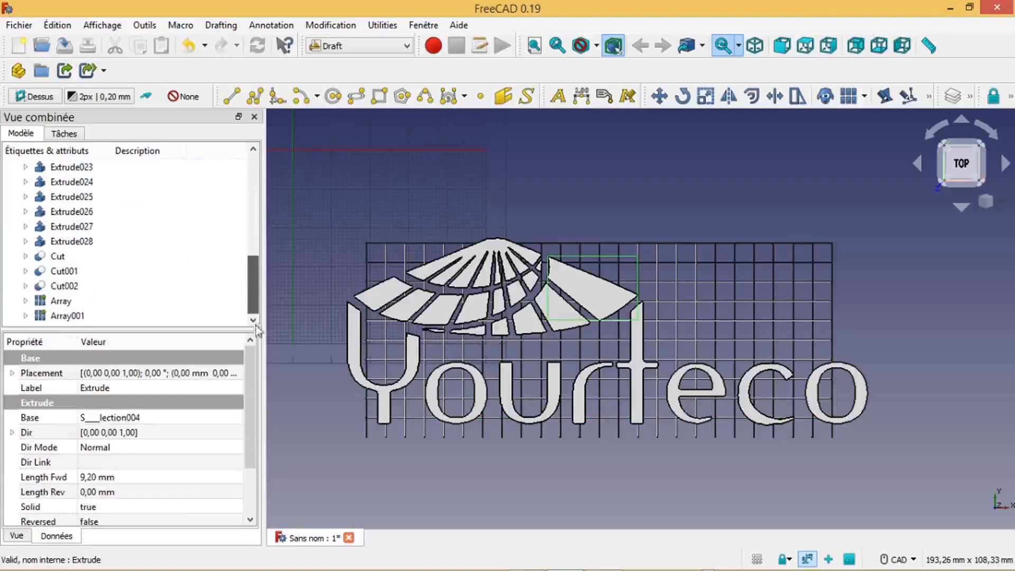
left_click(74, 316, "shift")
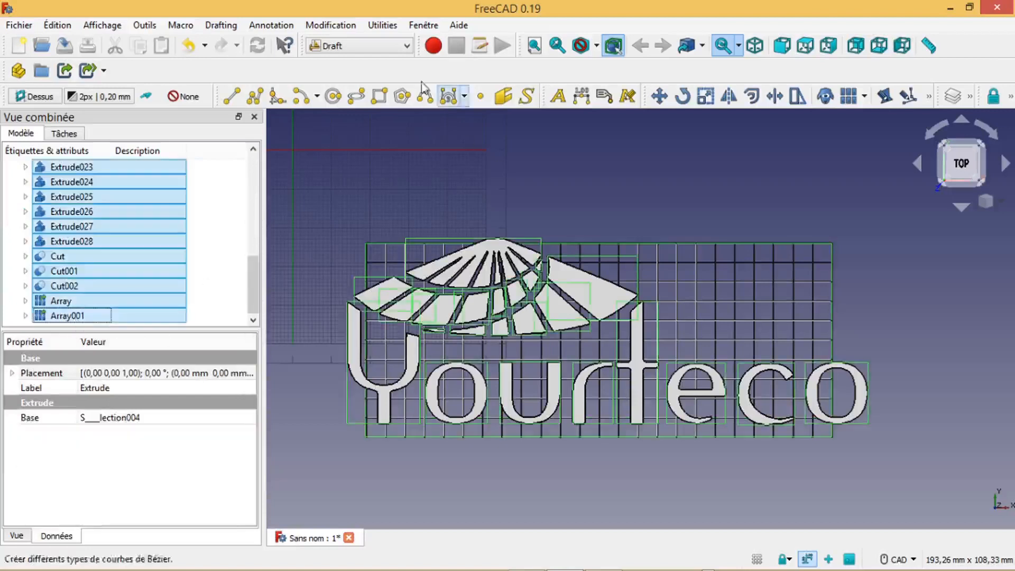
left_click(406, 46)
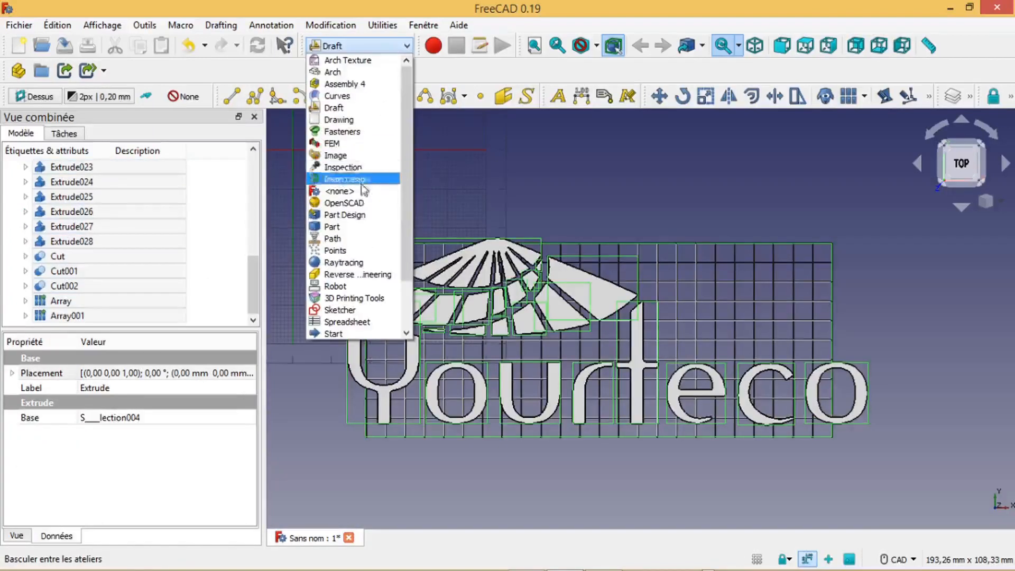
left_click(349, 226)
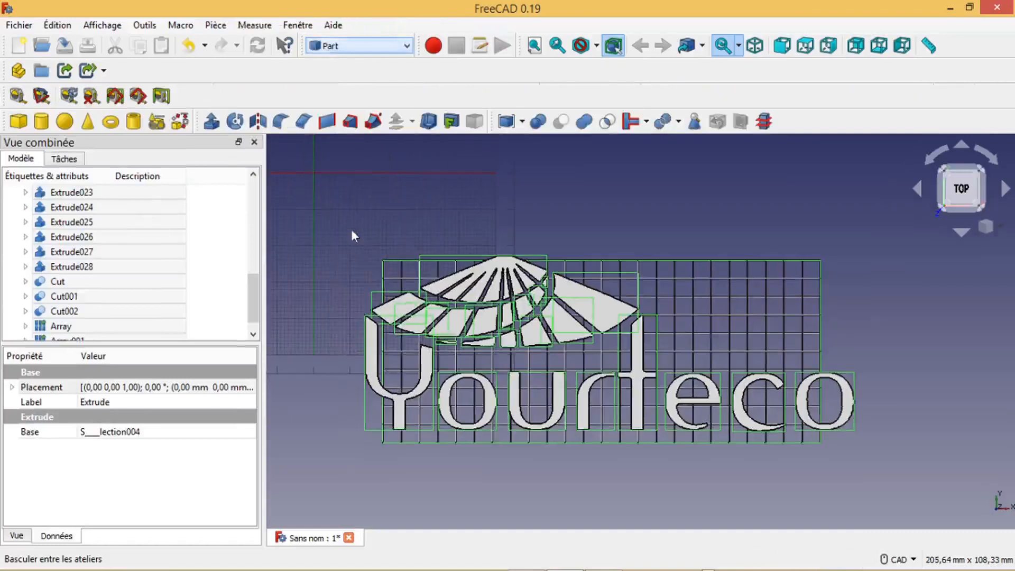
left_click(584, 122)
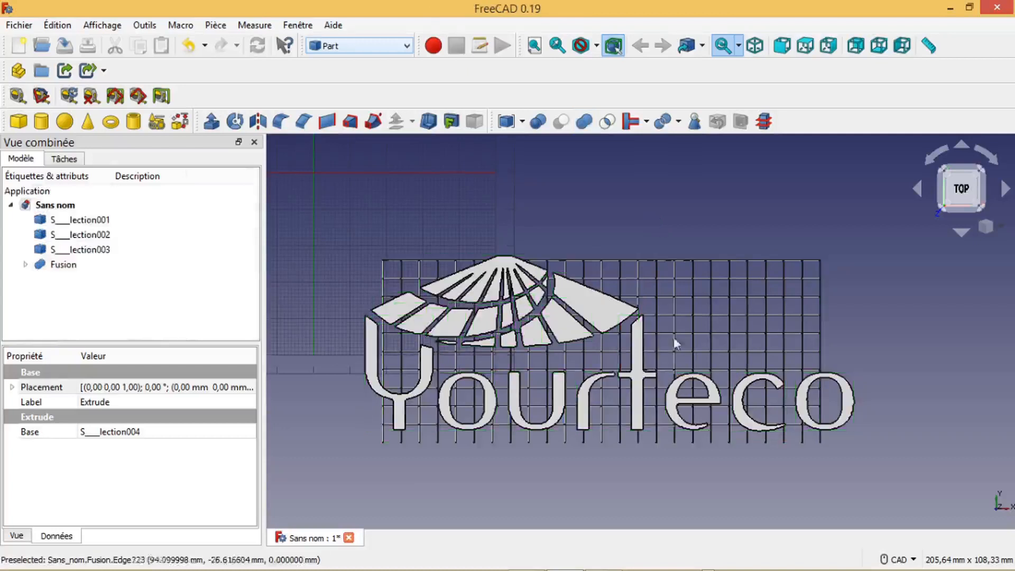
Return to the Draft workbench and hide the working-plane grid.
middle_click_drag(662, 471, 651, 449)
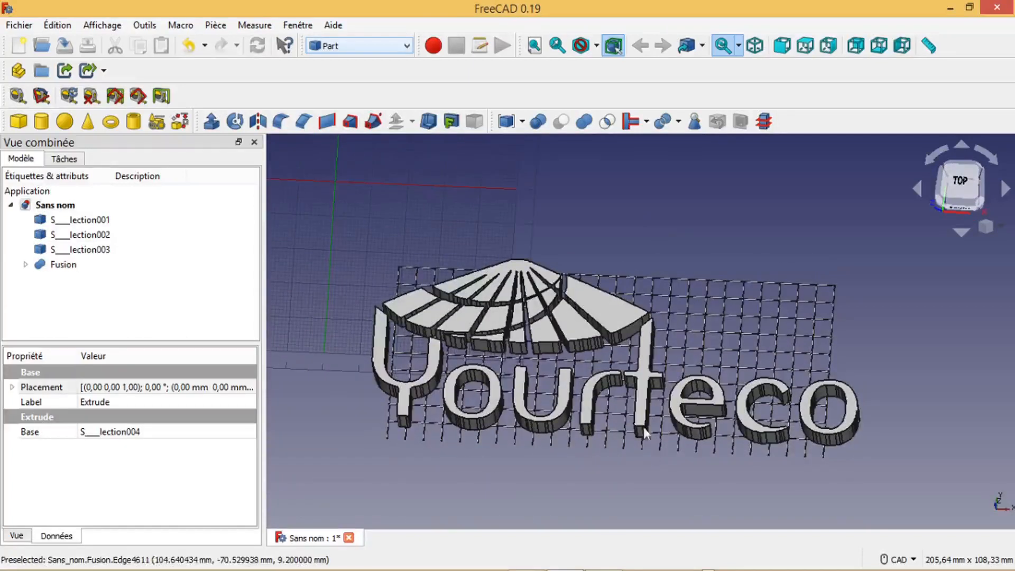
left_click(397, 47)
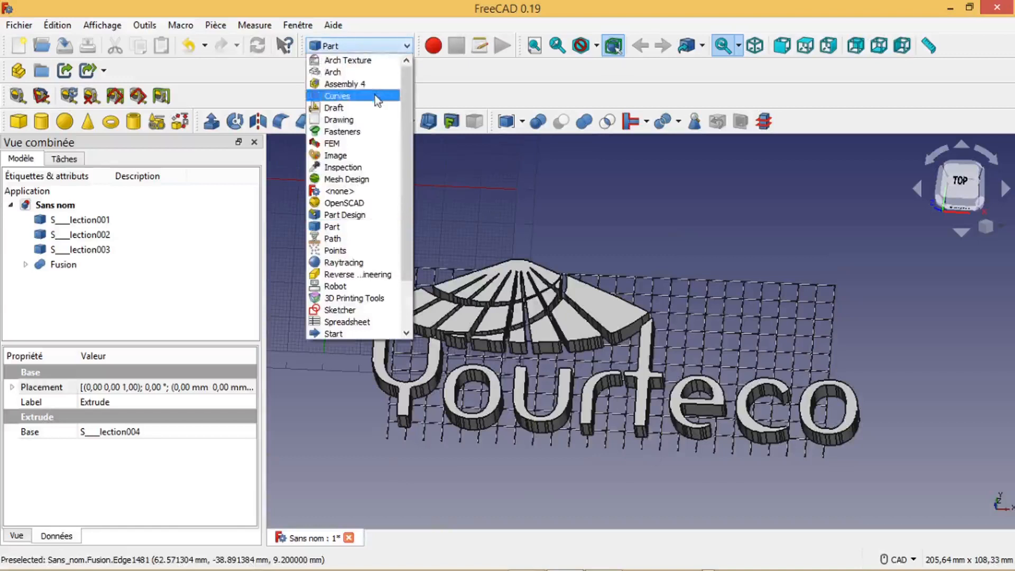
left_click(363, 107)
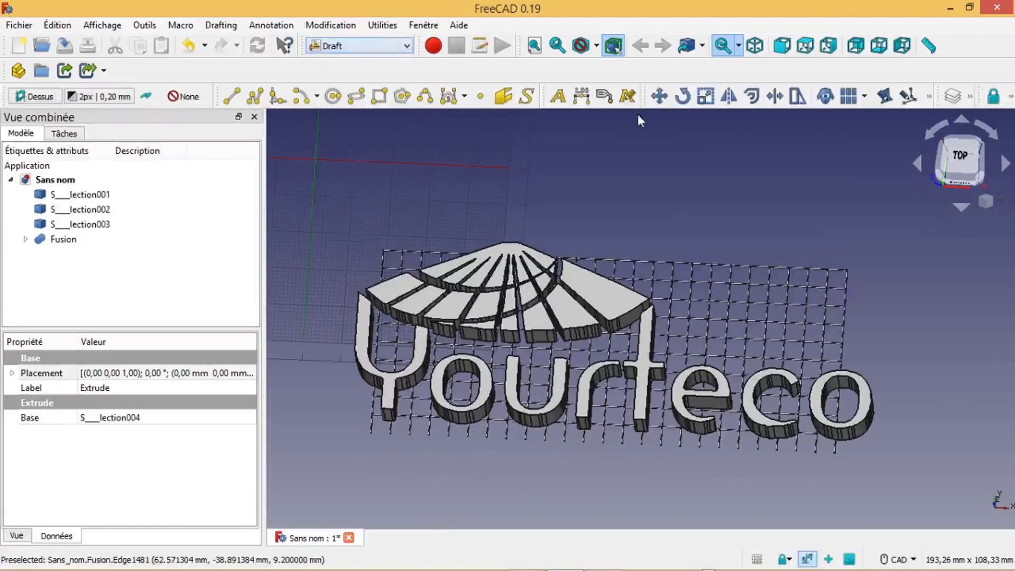
left_click(1010, 97)
left_click(995, 164)
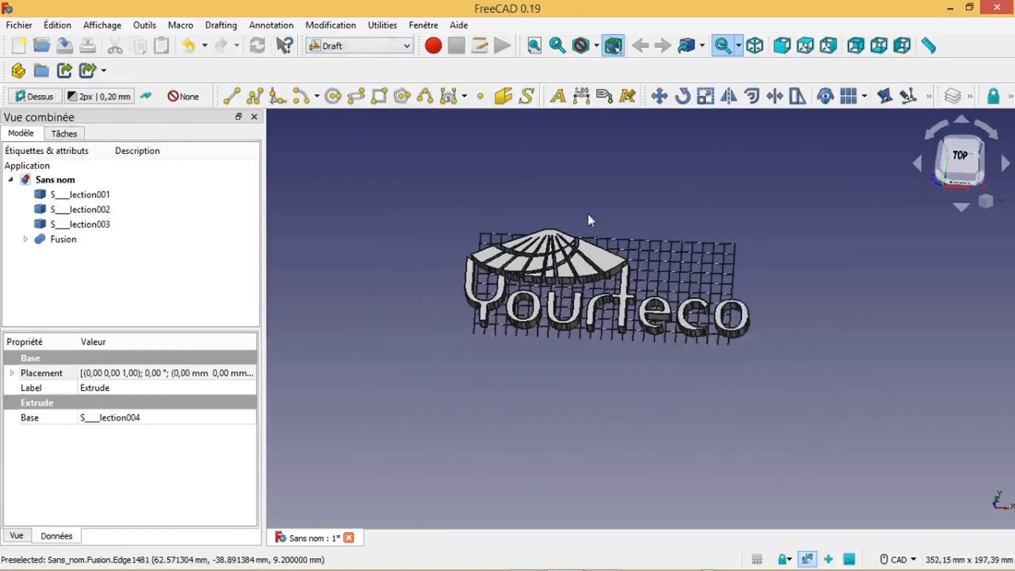
Examine the fused logo and its cylinder grid from above, at an angle and from the side.
left_click(960, 157)
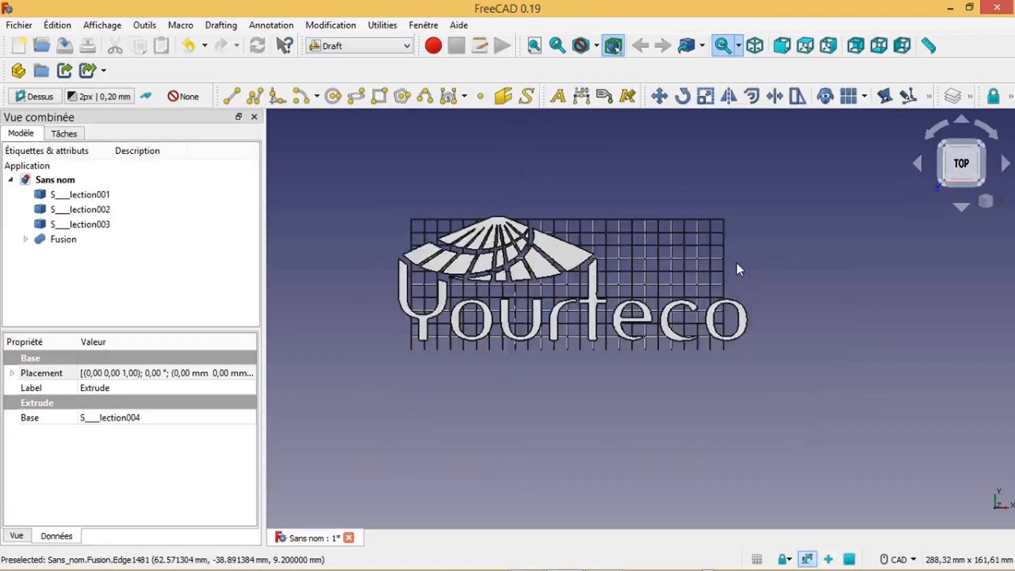
scroll(737, 263, "up", 1)
middle_click_drag(522, 398, 579, 320)
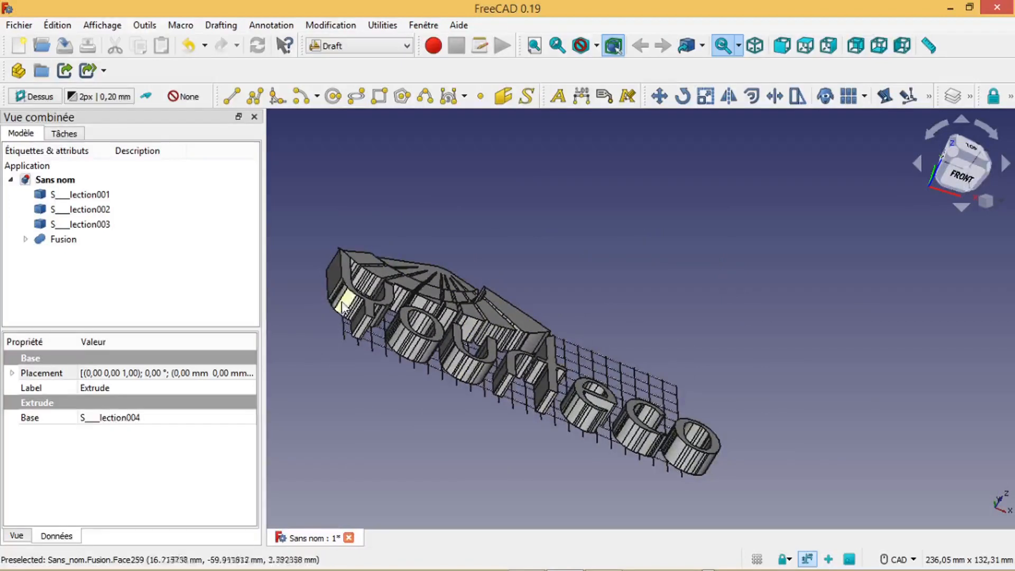
middle_click_drag(320, 348, 562, 491)
middle_click_drag(370, 463, 399, 453)
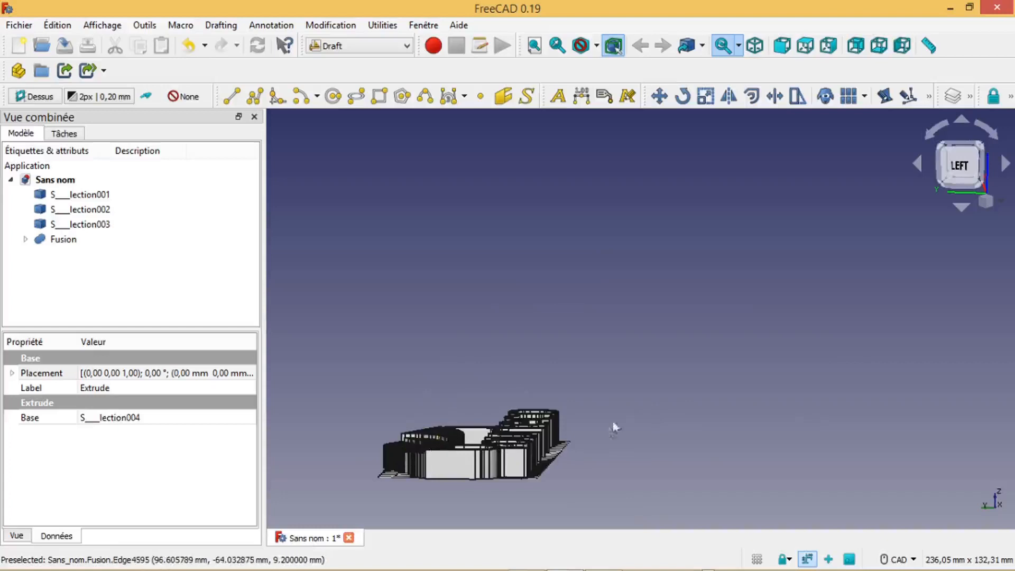
scroll(634, 384, "down", 2)
middle_click_drag(705, 347, 563, 406)
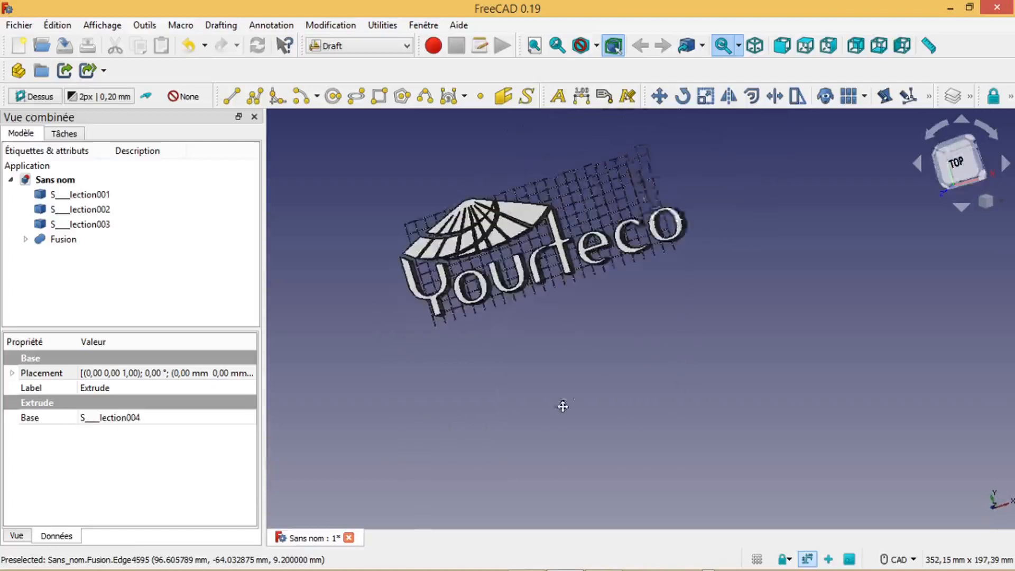
left_click(958, 162)
Save the document as logo in the Documents/AAAAA-freecad/logo folder, replacing the existing file.
left_click(66, 239)
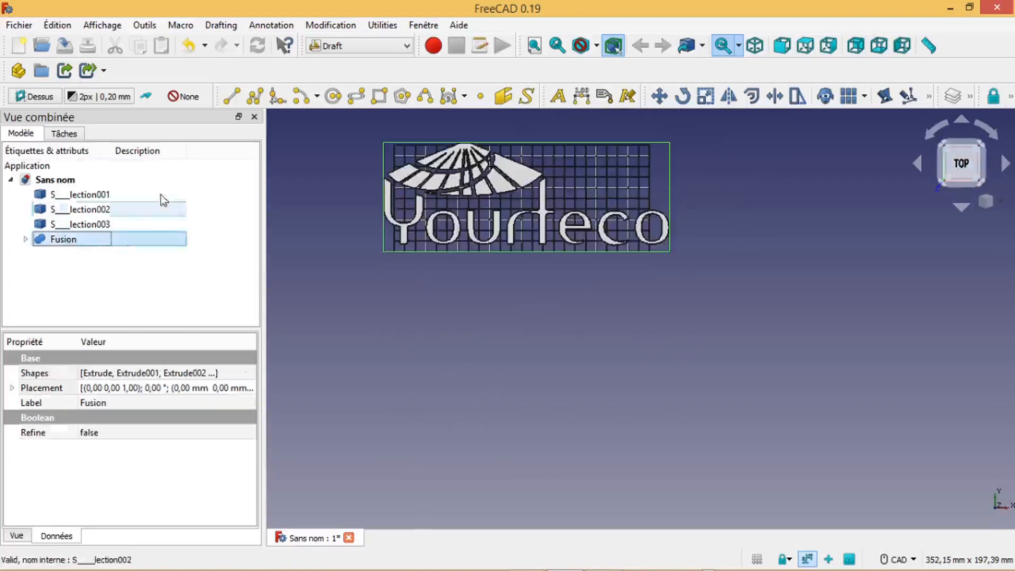
left_click(19, 25)
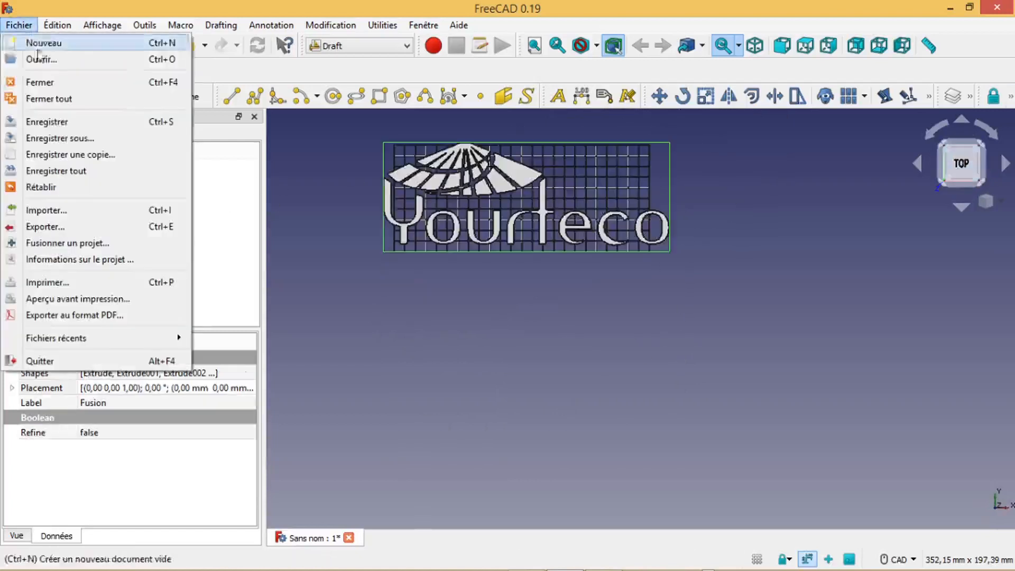
left_click(60, 137)
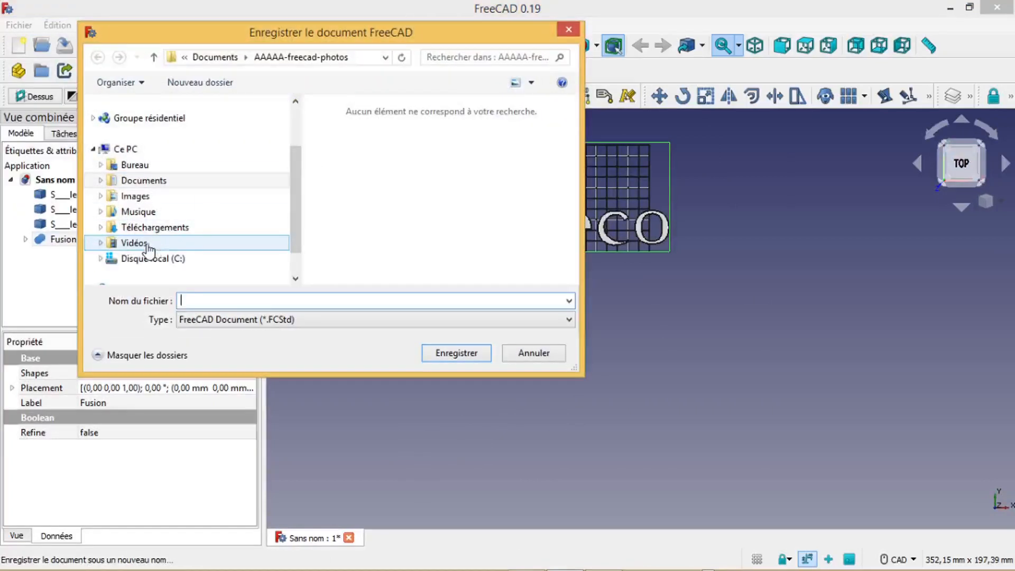
left_click(153, 183)
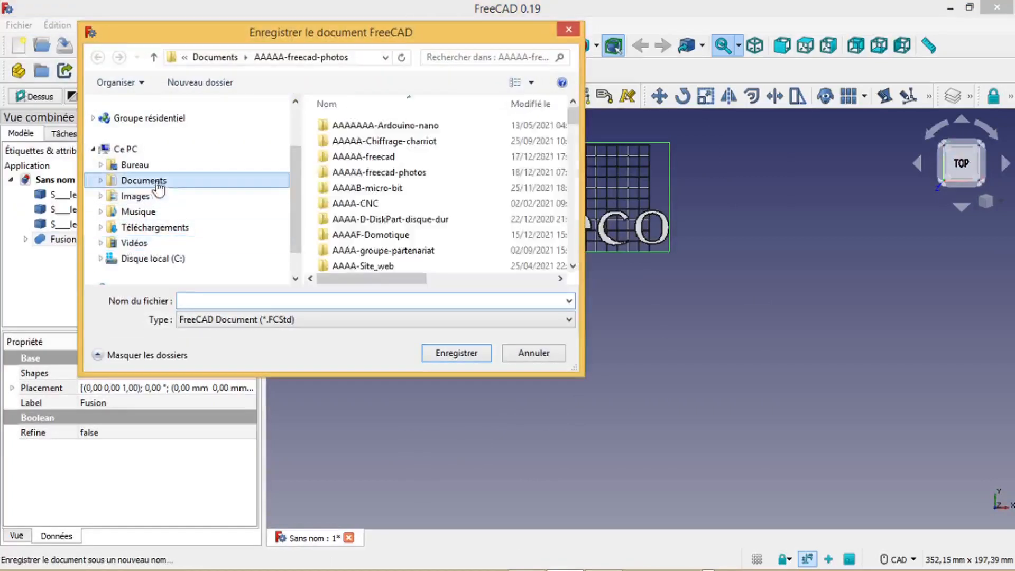
double_click(362, 157)
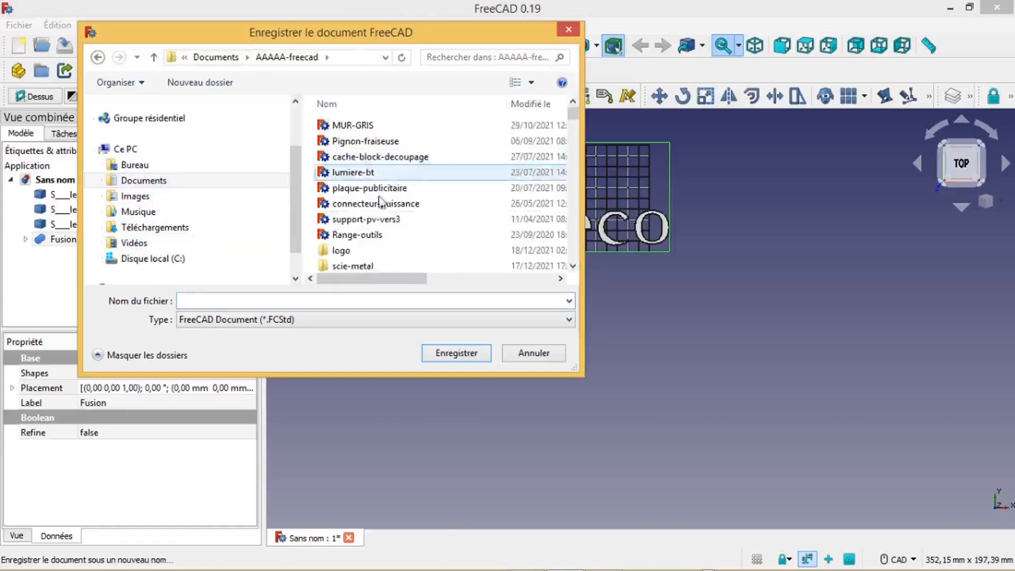
scroll(381, 244, "down", 1)
double_click(344, 217)
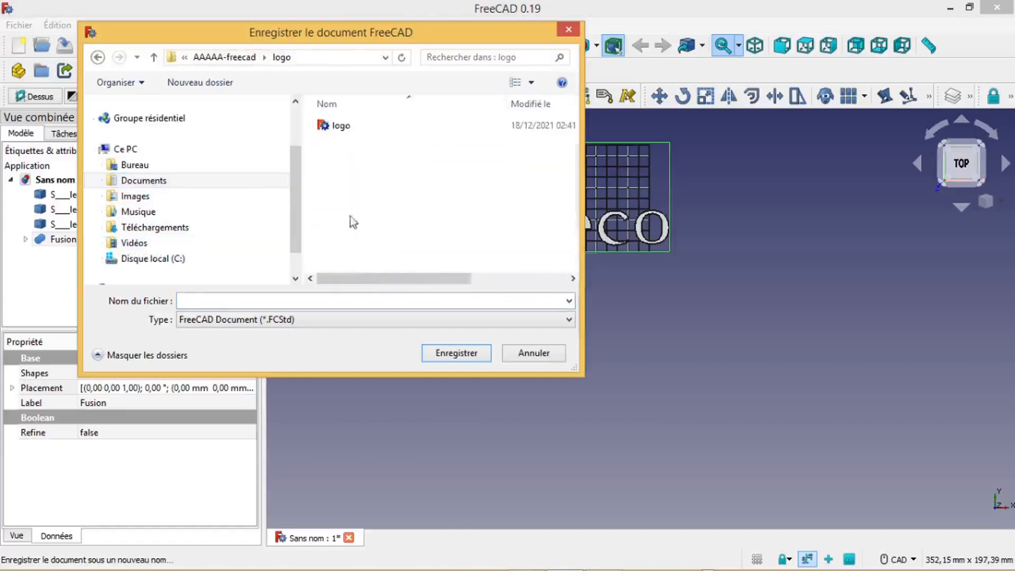
left_click(341, 126)
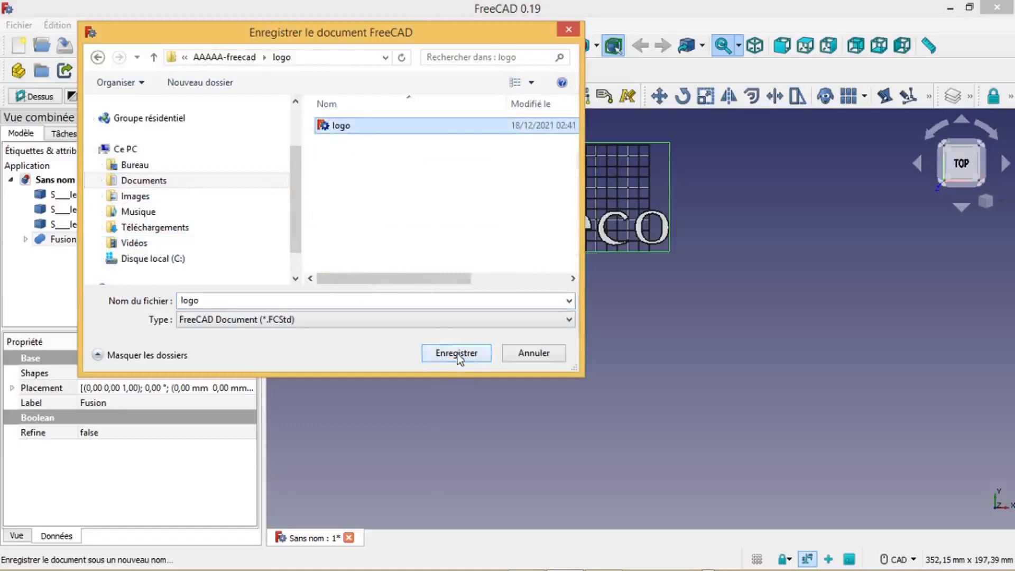
left_click(456, 353)
left_click(545, 292)
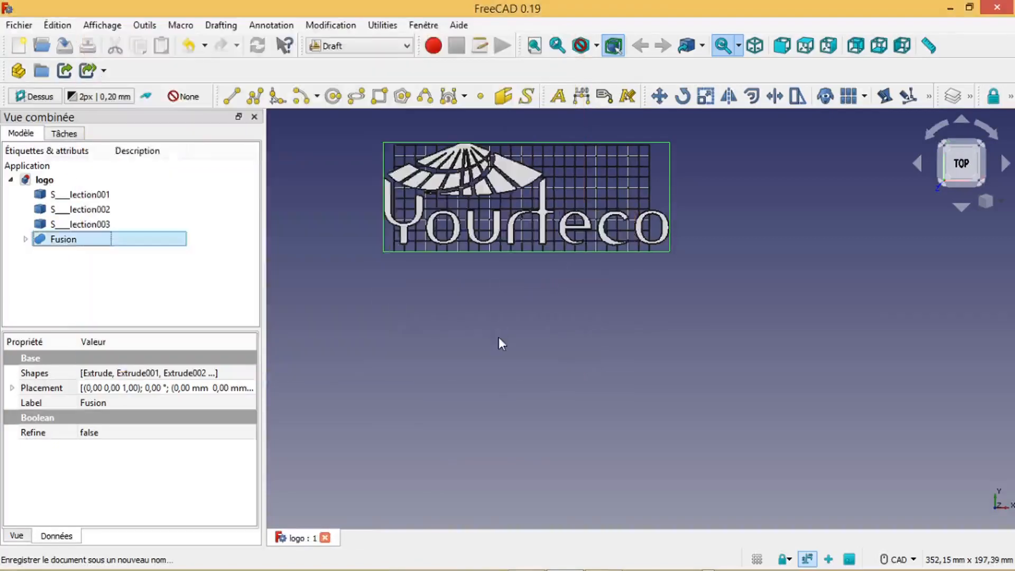
Switch to Ultimaker Cura and open the logo-Fusion003 model from the logo folder.
key("alt+Tab")
key("alt+Tab")
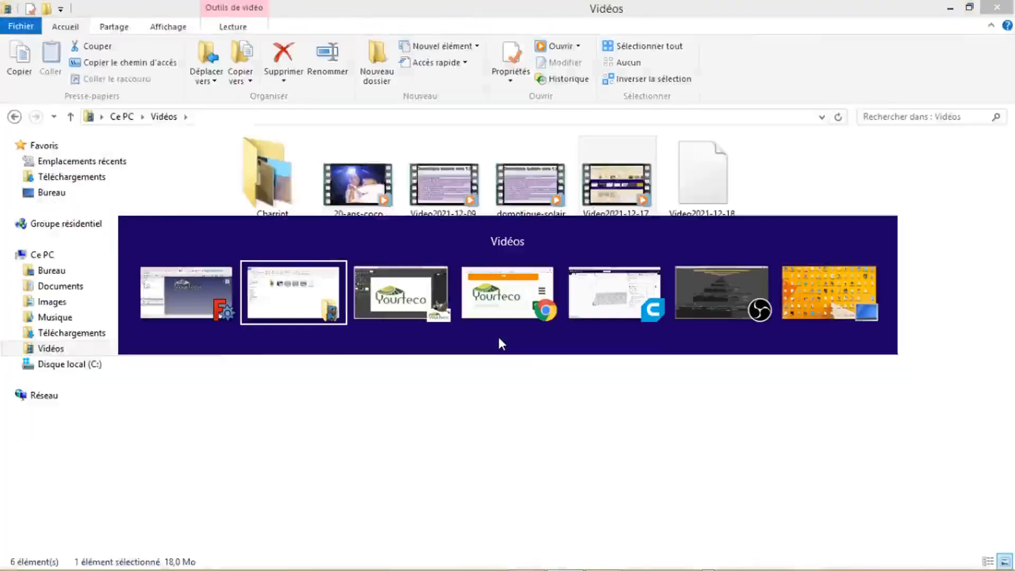
key("alt+Tab")
key("alt+Tab")
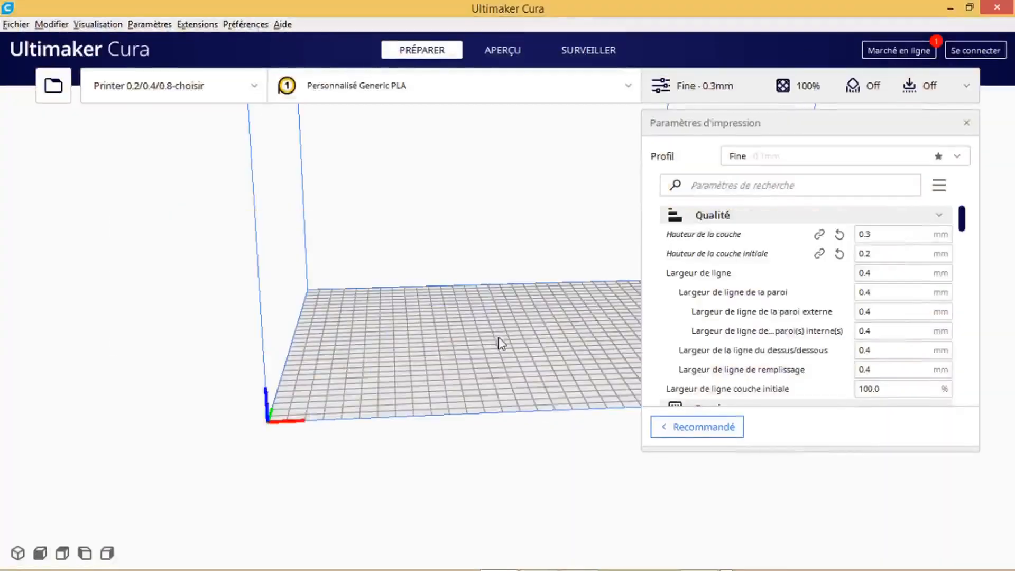
left_click(15, 24)
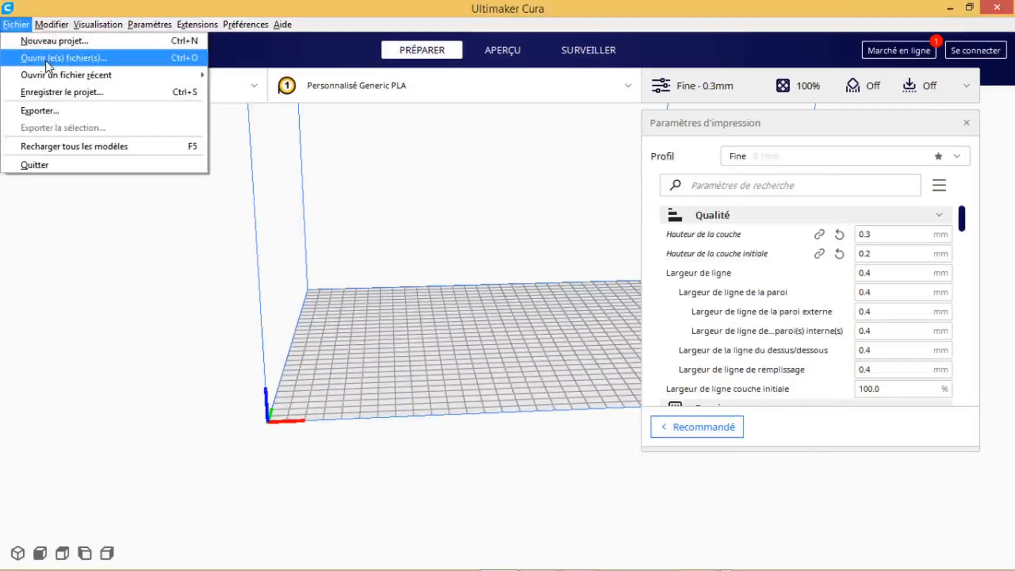
left_click(48, 60)
left_click(230, 151)
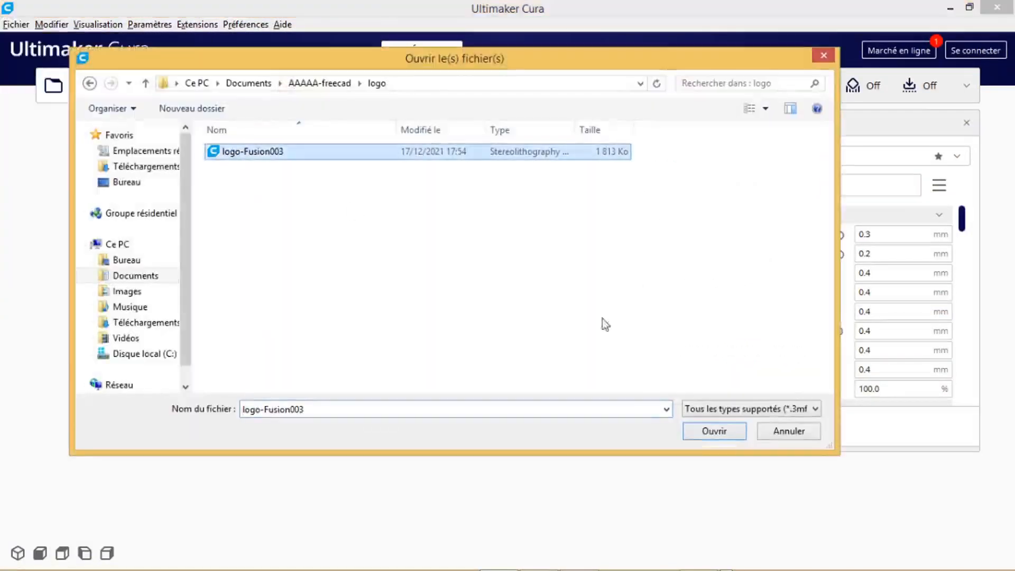
left_click(715, 431)
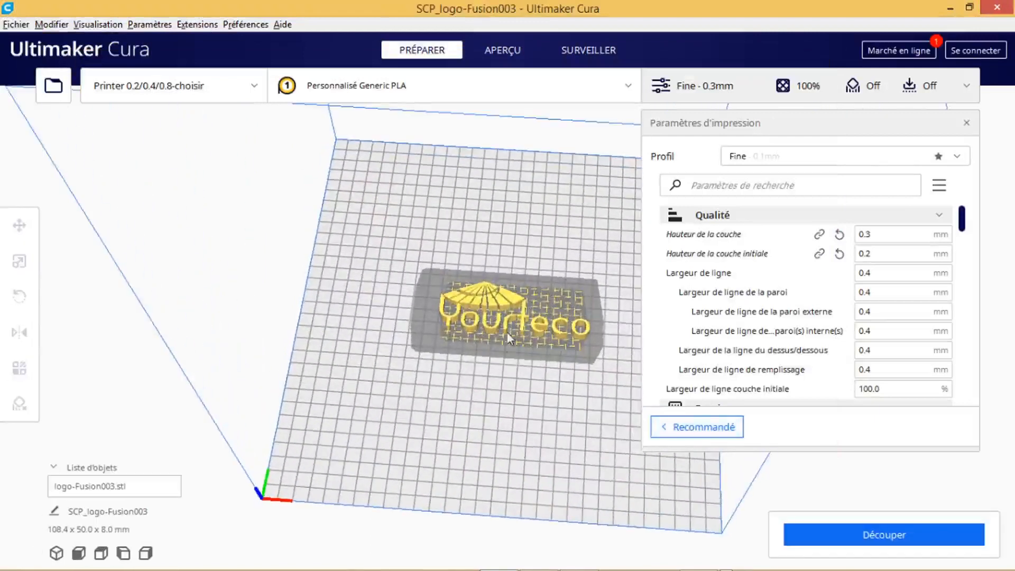
Turn off uniform scaling for the logo model and scale it to 220% in X and Y.
left_click(506, 329)
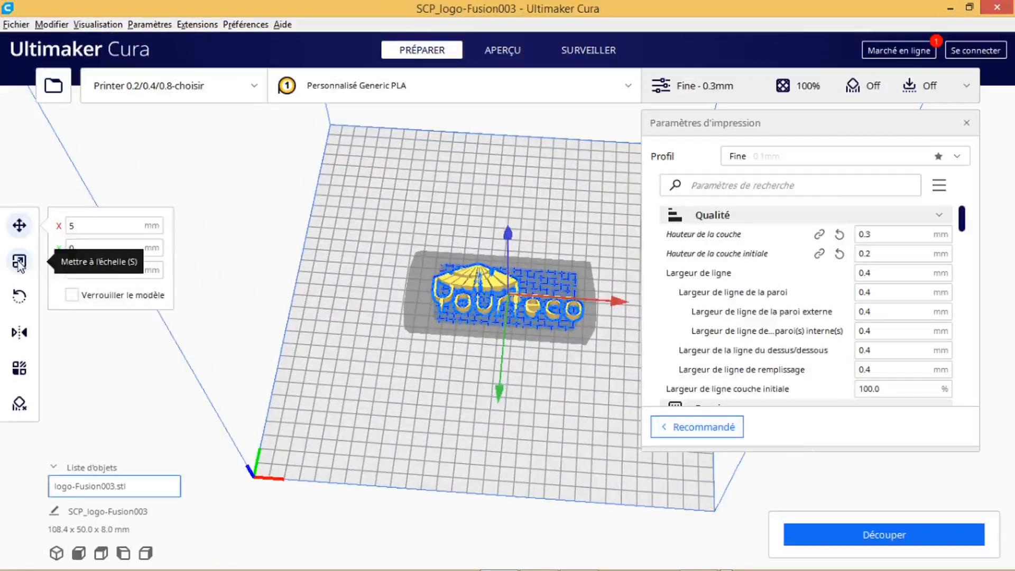
left_click(20, 263)
double_click(196, 267)
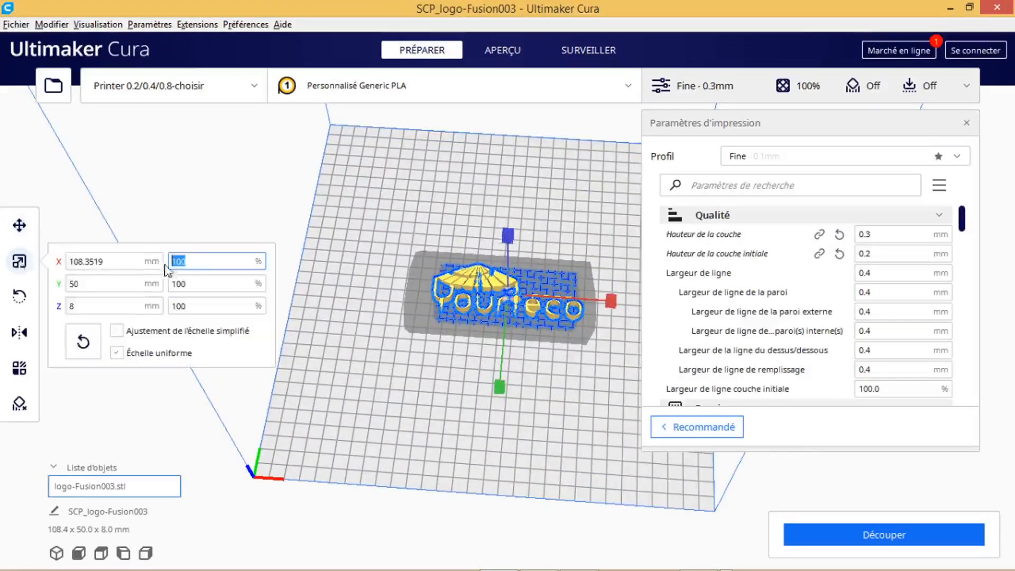
left_click(117, 353)
type("220")
key("Tab")
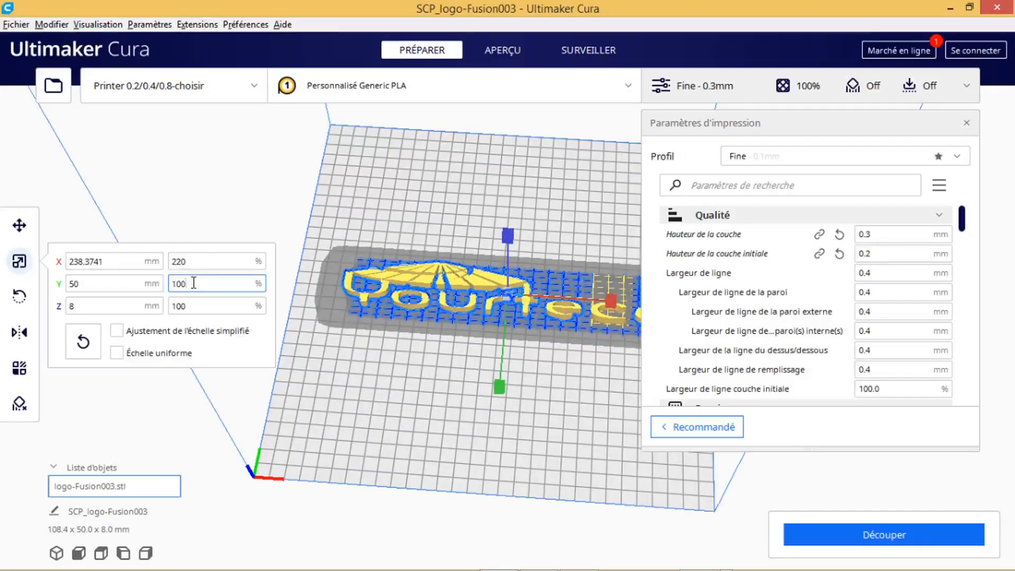
type("220")
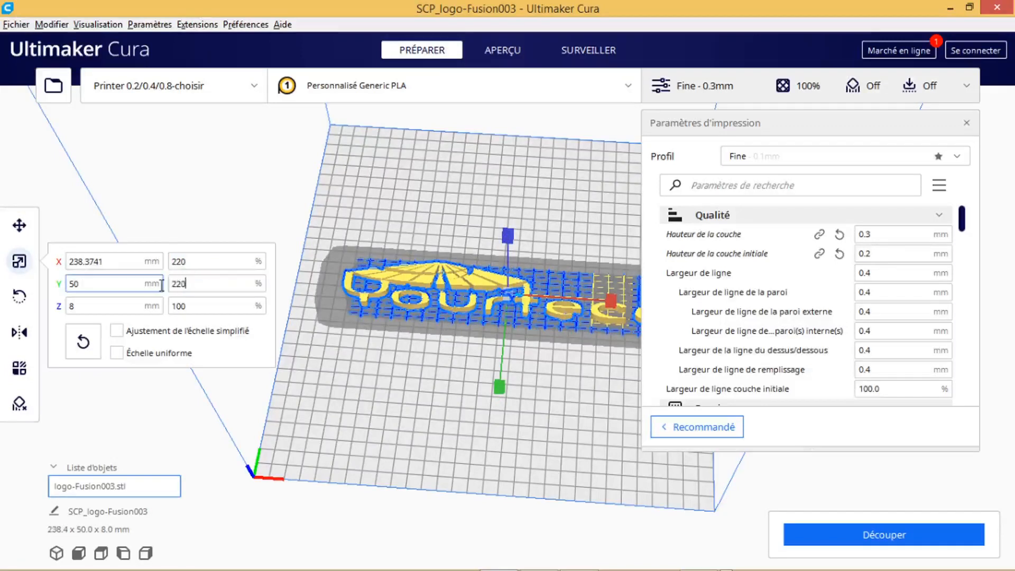
key("Return")
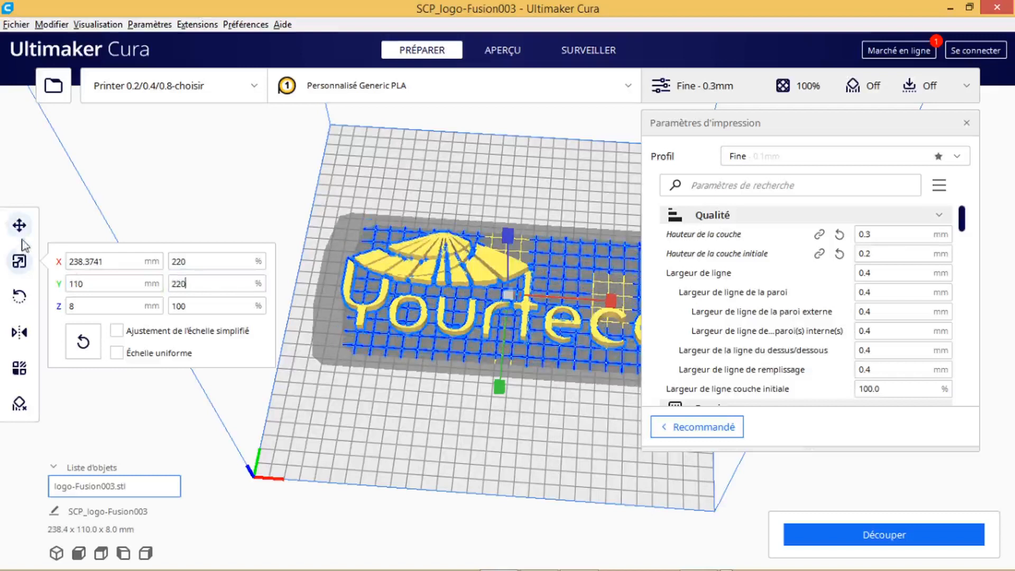
Move the logo model along the Y axis to a position of about 71 mm on the build plate.
left_click(19, 225)
left_click_drag(500, 401, 484, 498)
right_click_drag(560, 497, 515, 516)
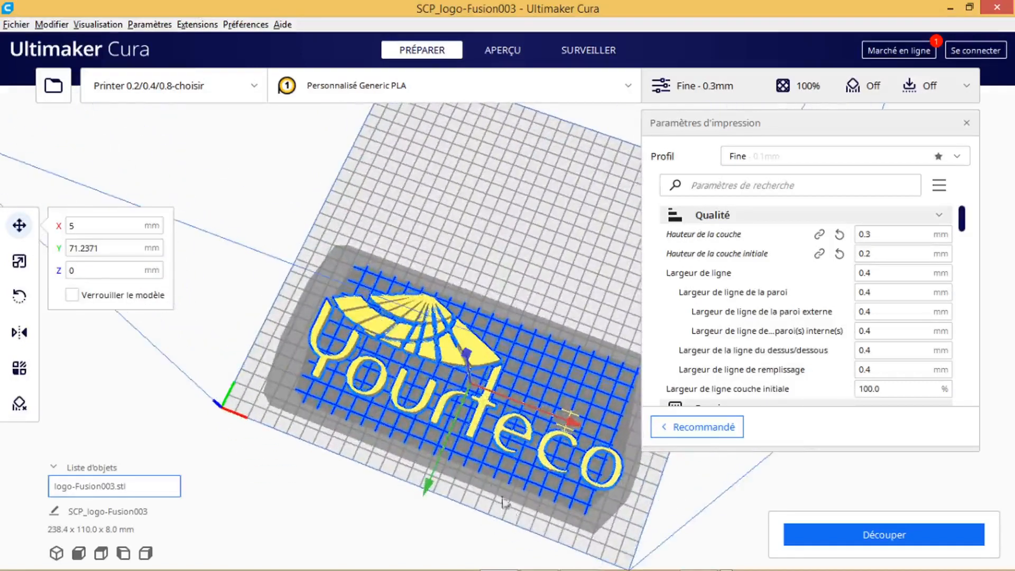
right_click_drag(543, 290, 535, 264)
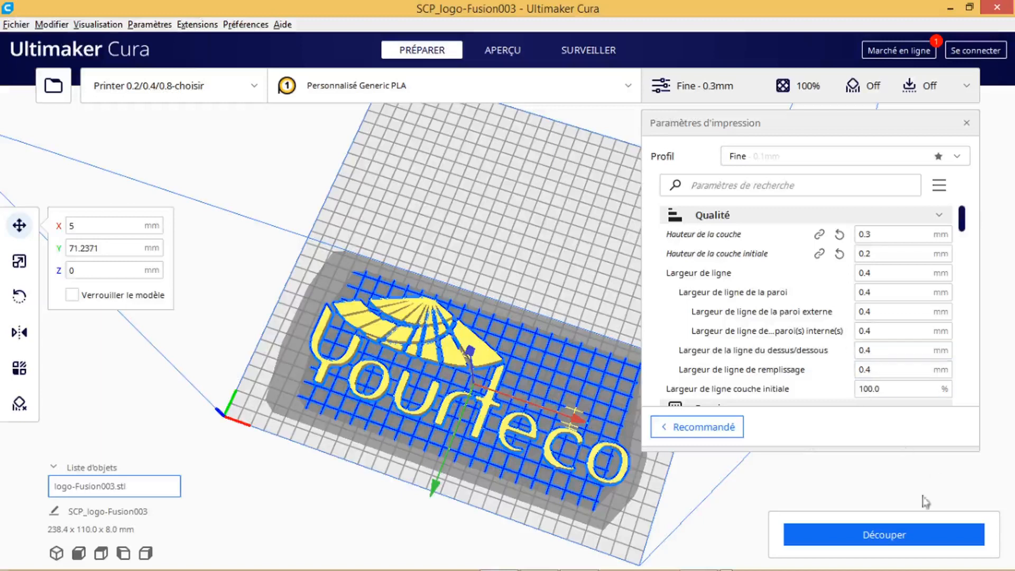
Slice the logo model and lower the displayed layers in the layer preview to layer 23.
left_click(875, 536)
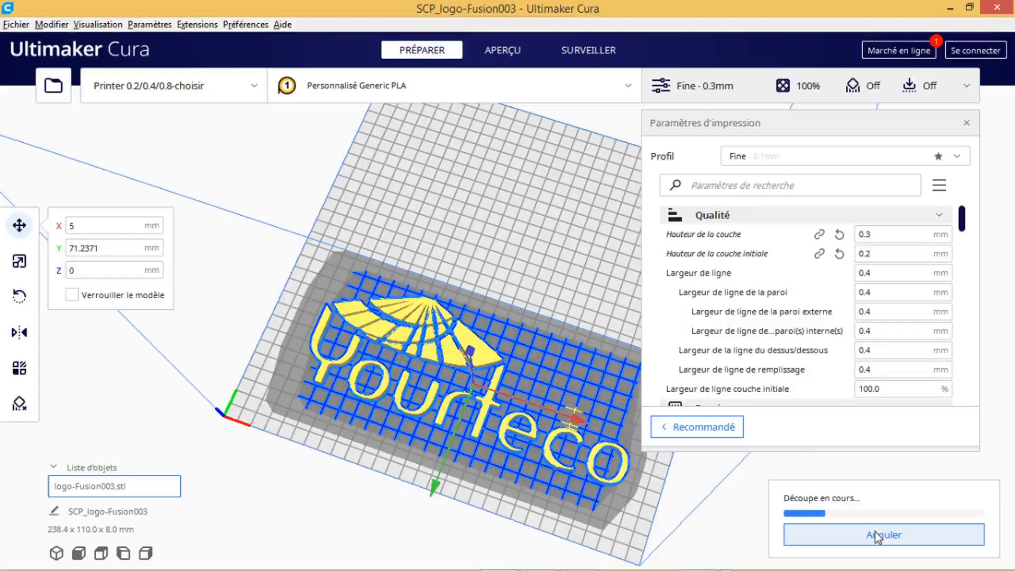
scroll(484, 516, "up", 2)
right_click_drag(484, 515, 462, 486)
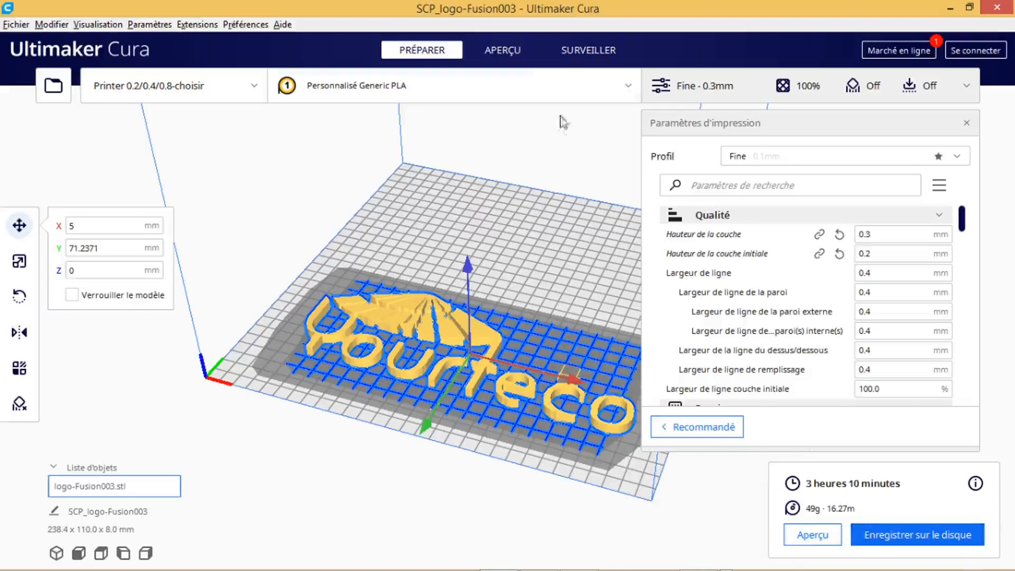
left_click(499, 51)
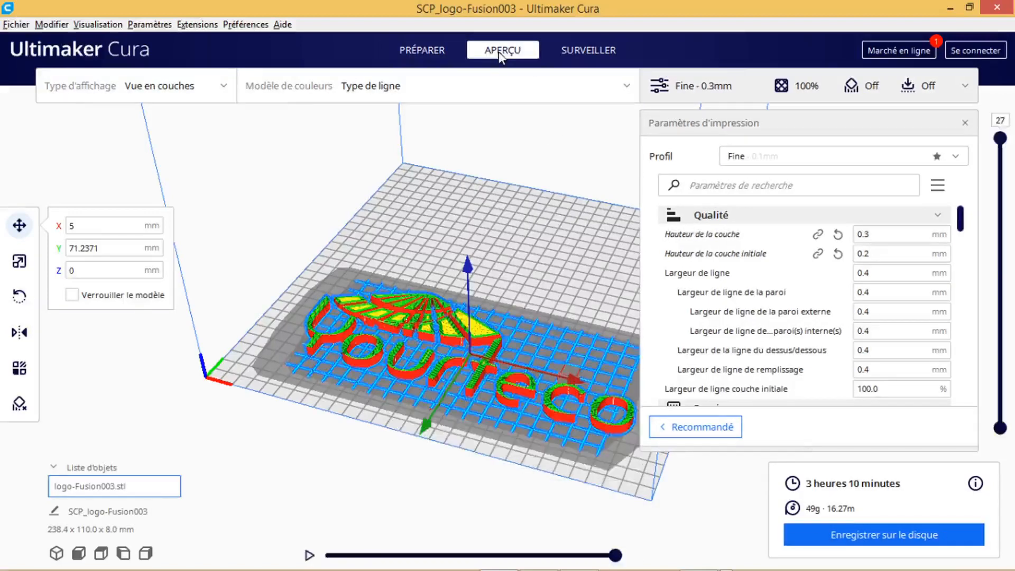
left_click(1001, 139)
left_click_drag(1003, 140, 1004, 193)
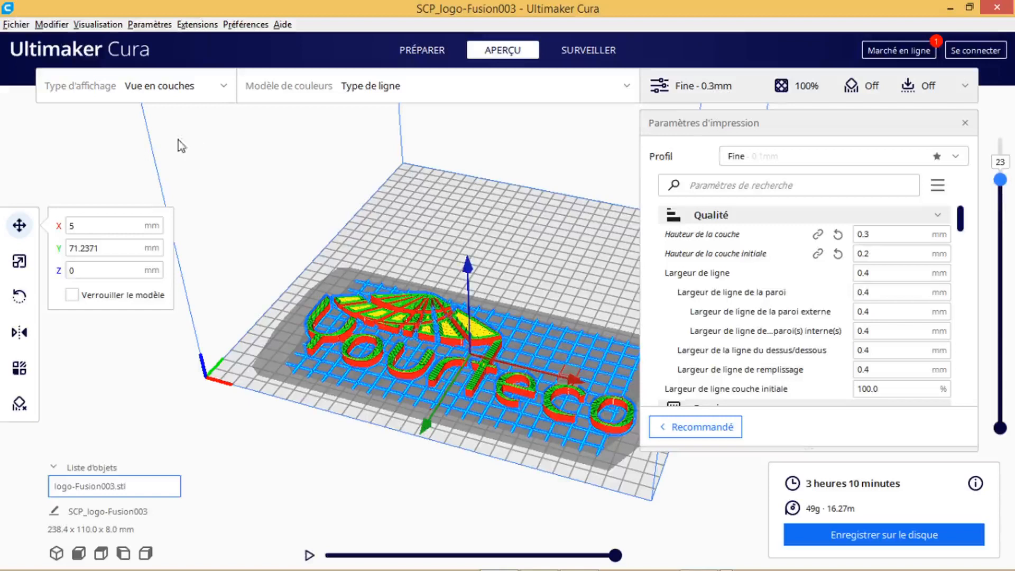
Add a Pause at height script to the G-code post-processing scripts.
left_click(195, 28)
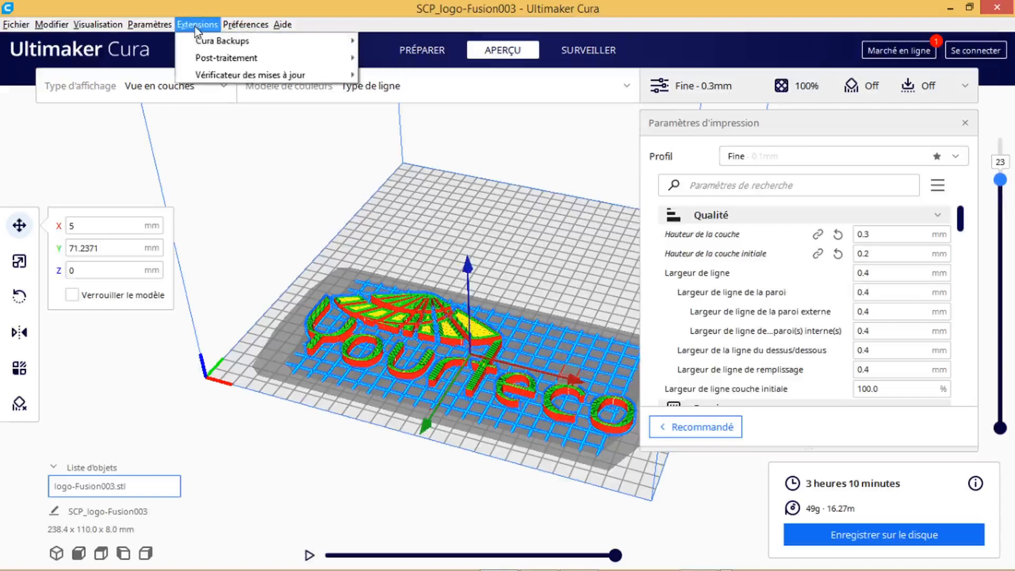
mouse_move(219, 60)
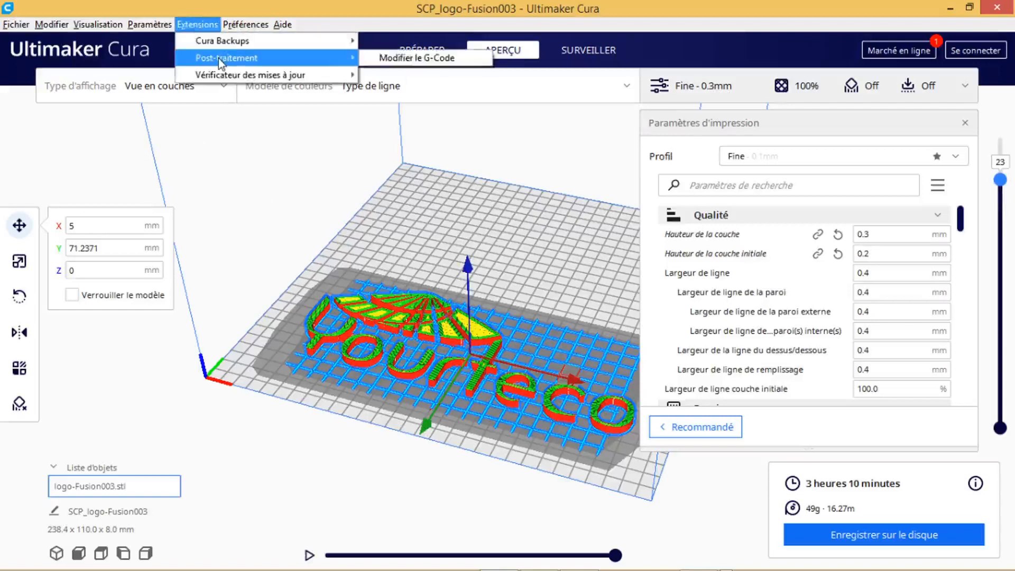
left_click(422, 59)
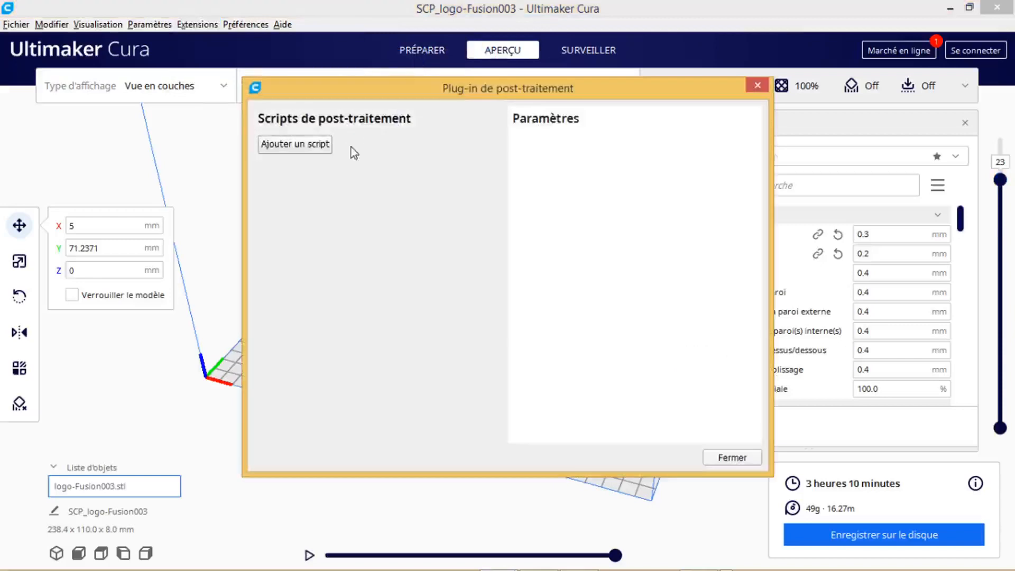
left_click(295, 148)
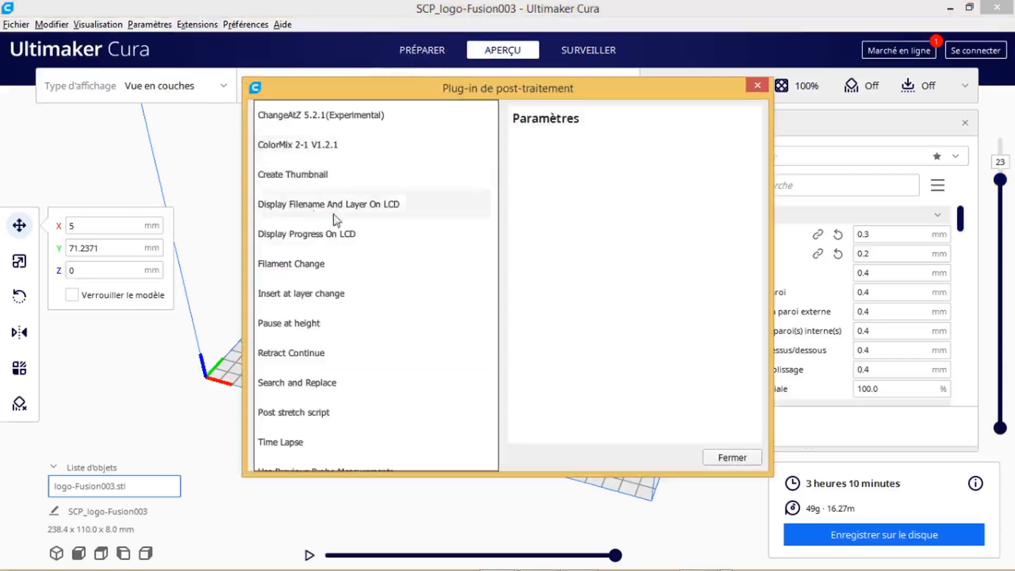
left_click(298, 326)
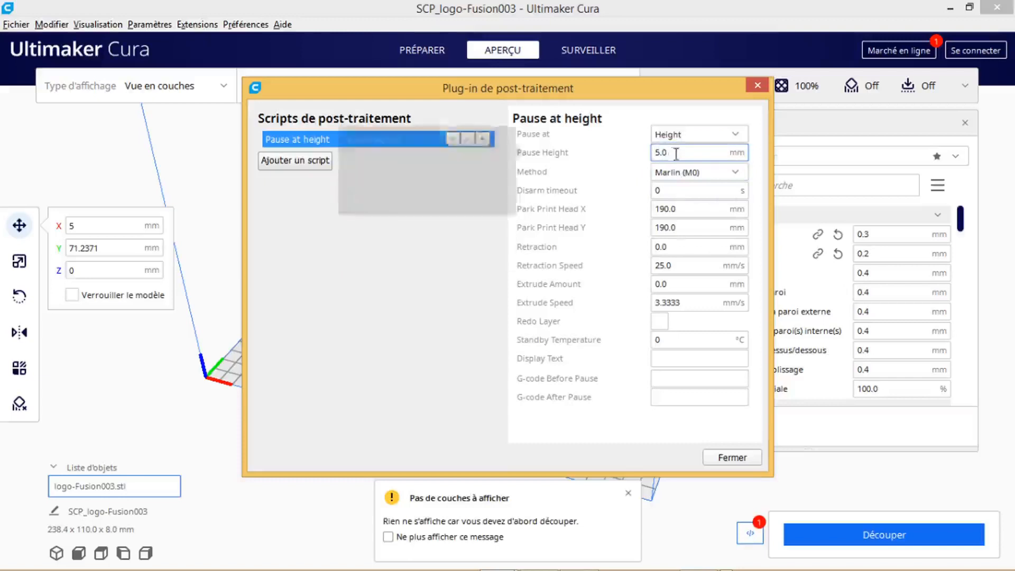
Set the Pause at height script to pause by Layer Number at layer 23 and close the post-processing settings.
left_click(716, 136)
left_click(687, 170)
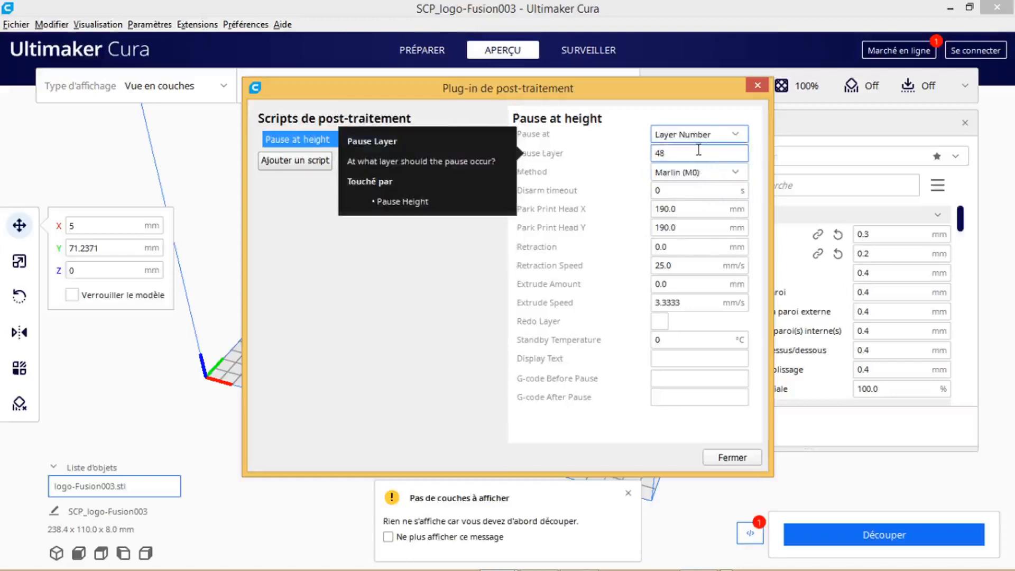
double_click(664, 153)
type("23")
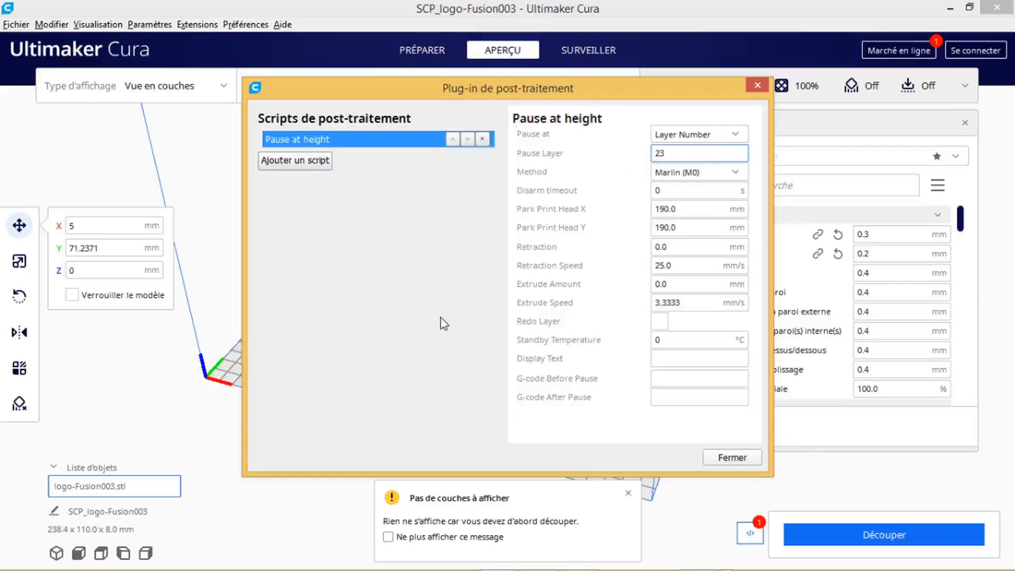
left_click(732, 457)
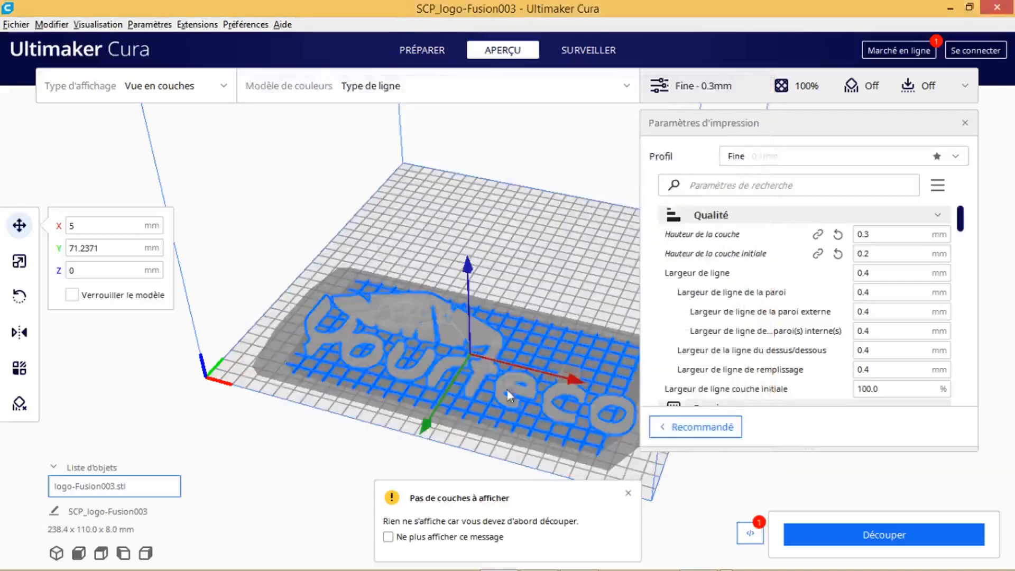
Slice the logo model again with the pause script active and inspect the layer preview from several angles.
right_click_drag(334, 449, 410, 365)
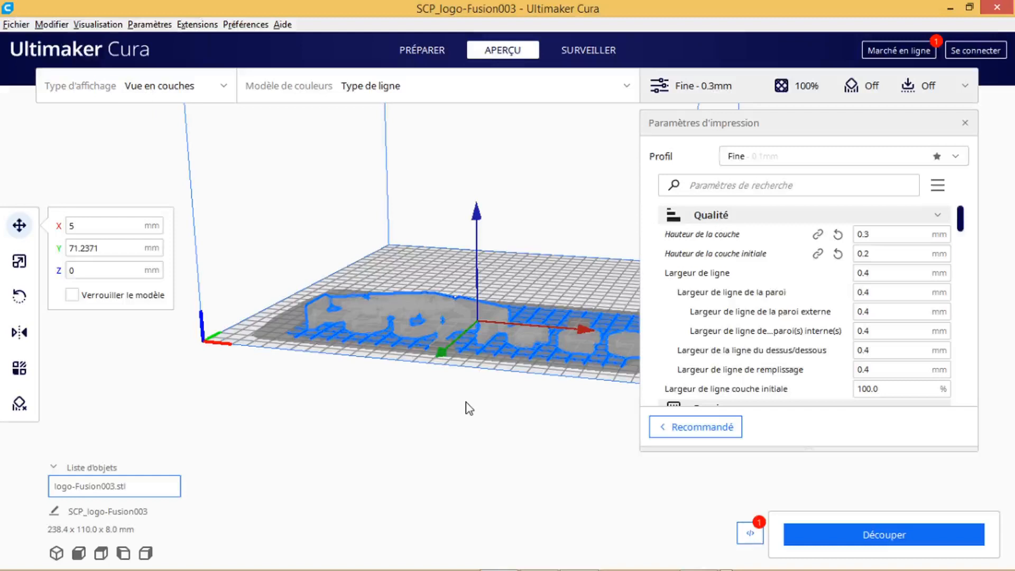
left_click(872, 534)
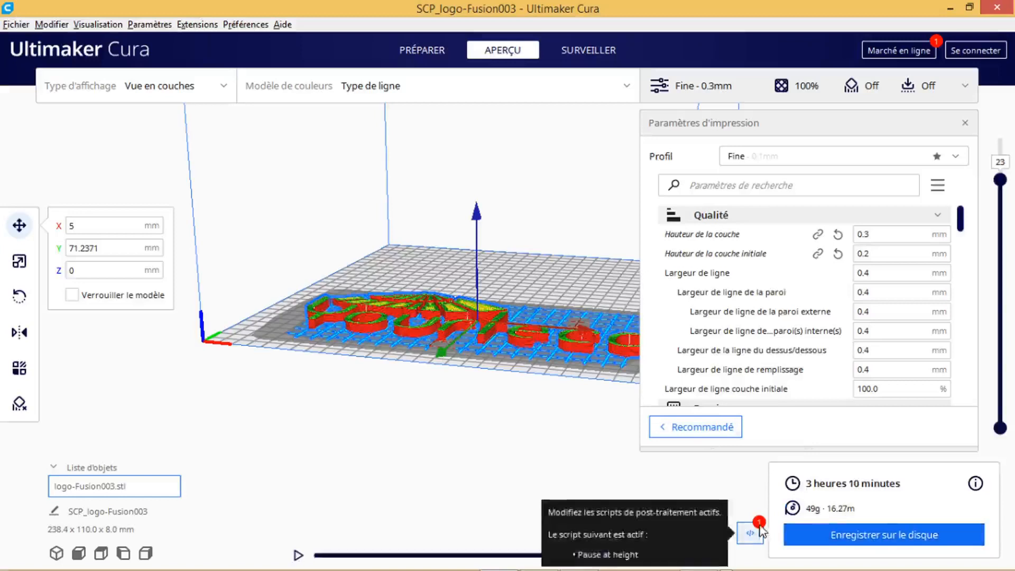
right_click_drag(496, 395, 575, 319)
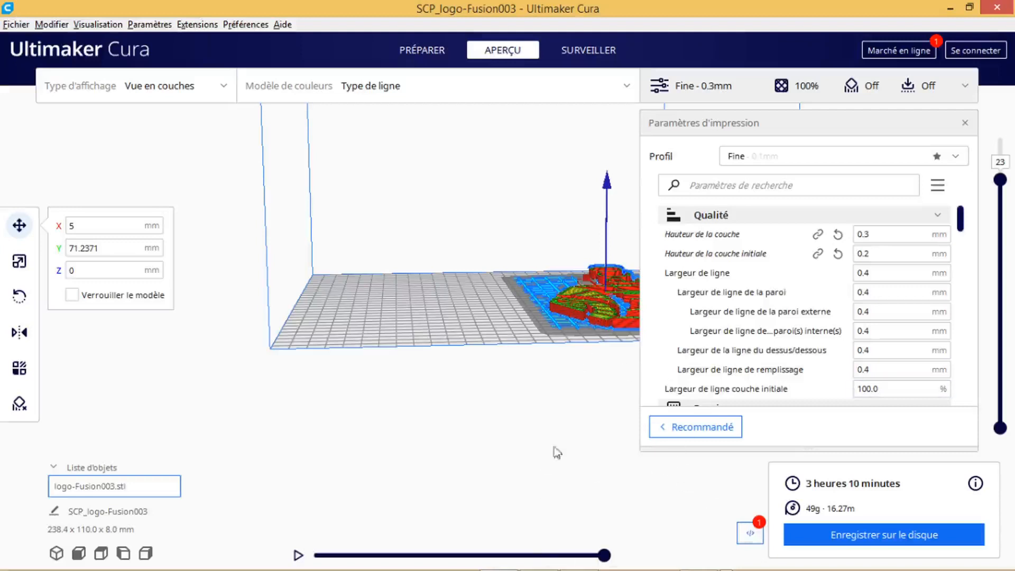
right_click_drag(573, 410, 326, 367)
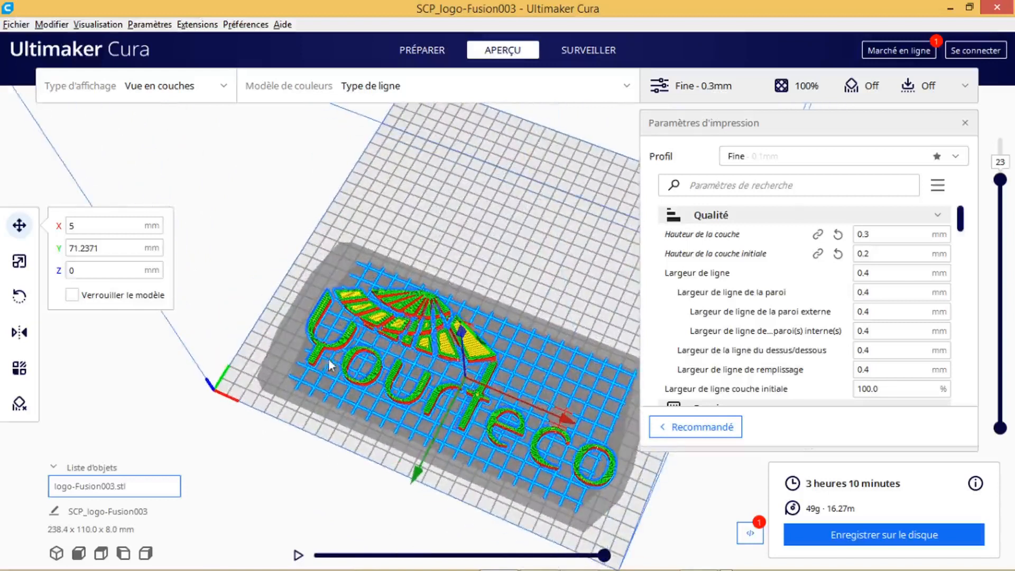